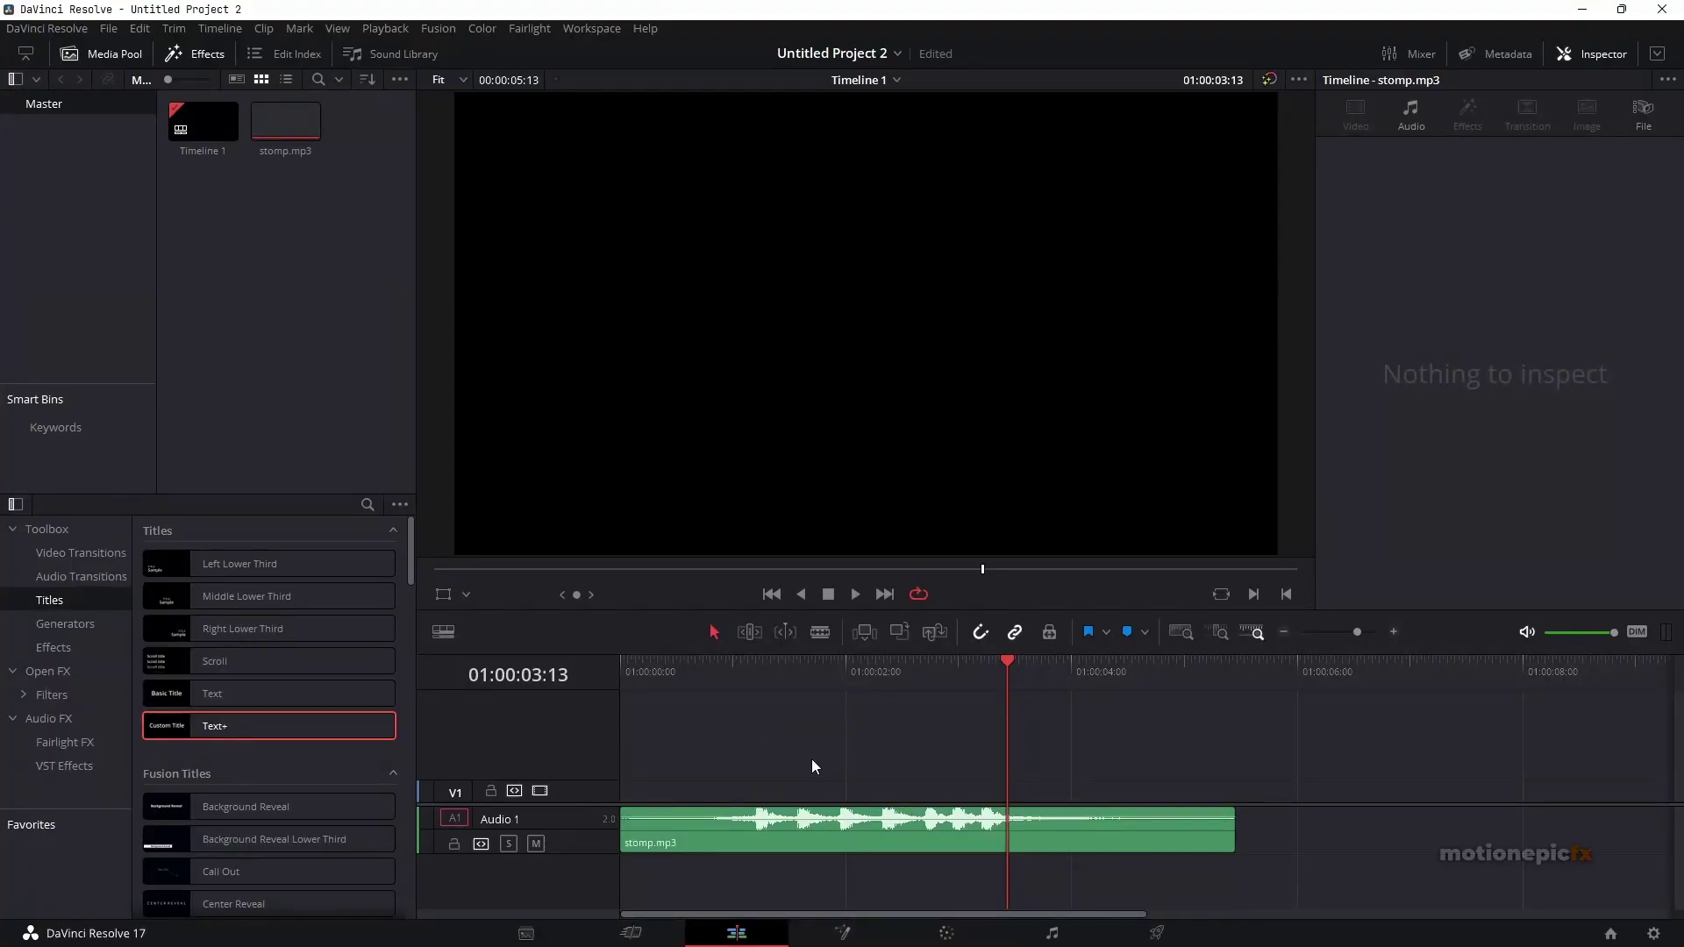
- Place a Solid Color generator on V1 and extend it to the end of stomp.mp3
left_click(1110, 840)
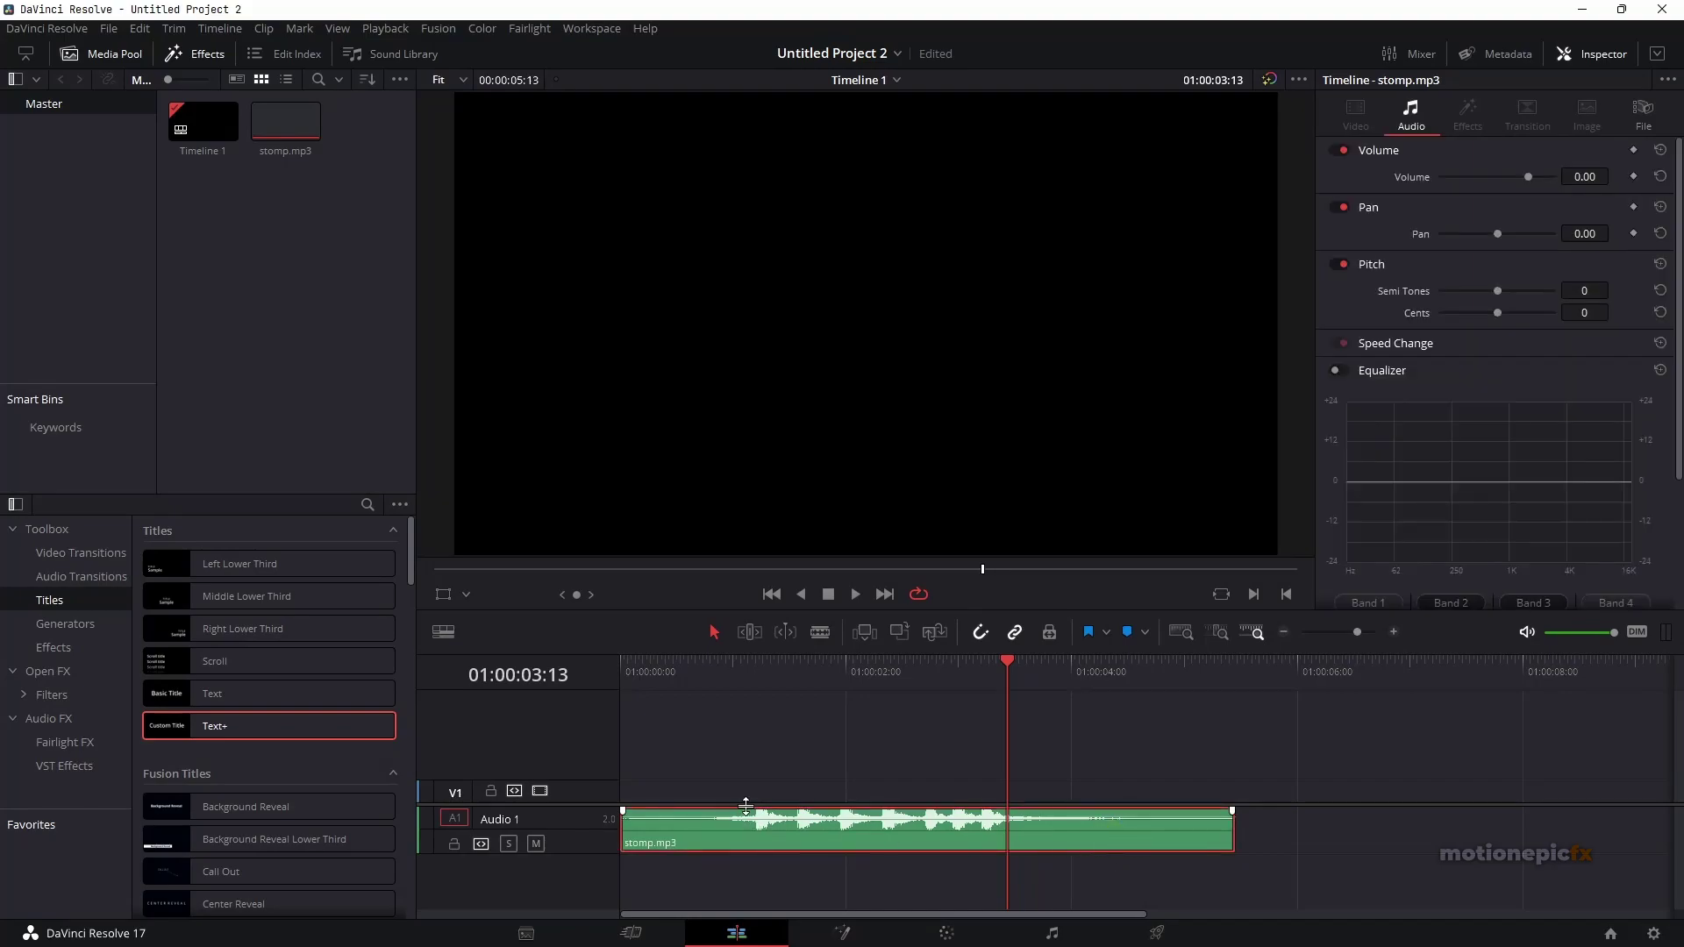
left_click(655, 668)
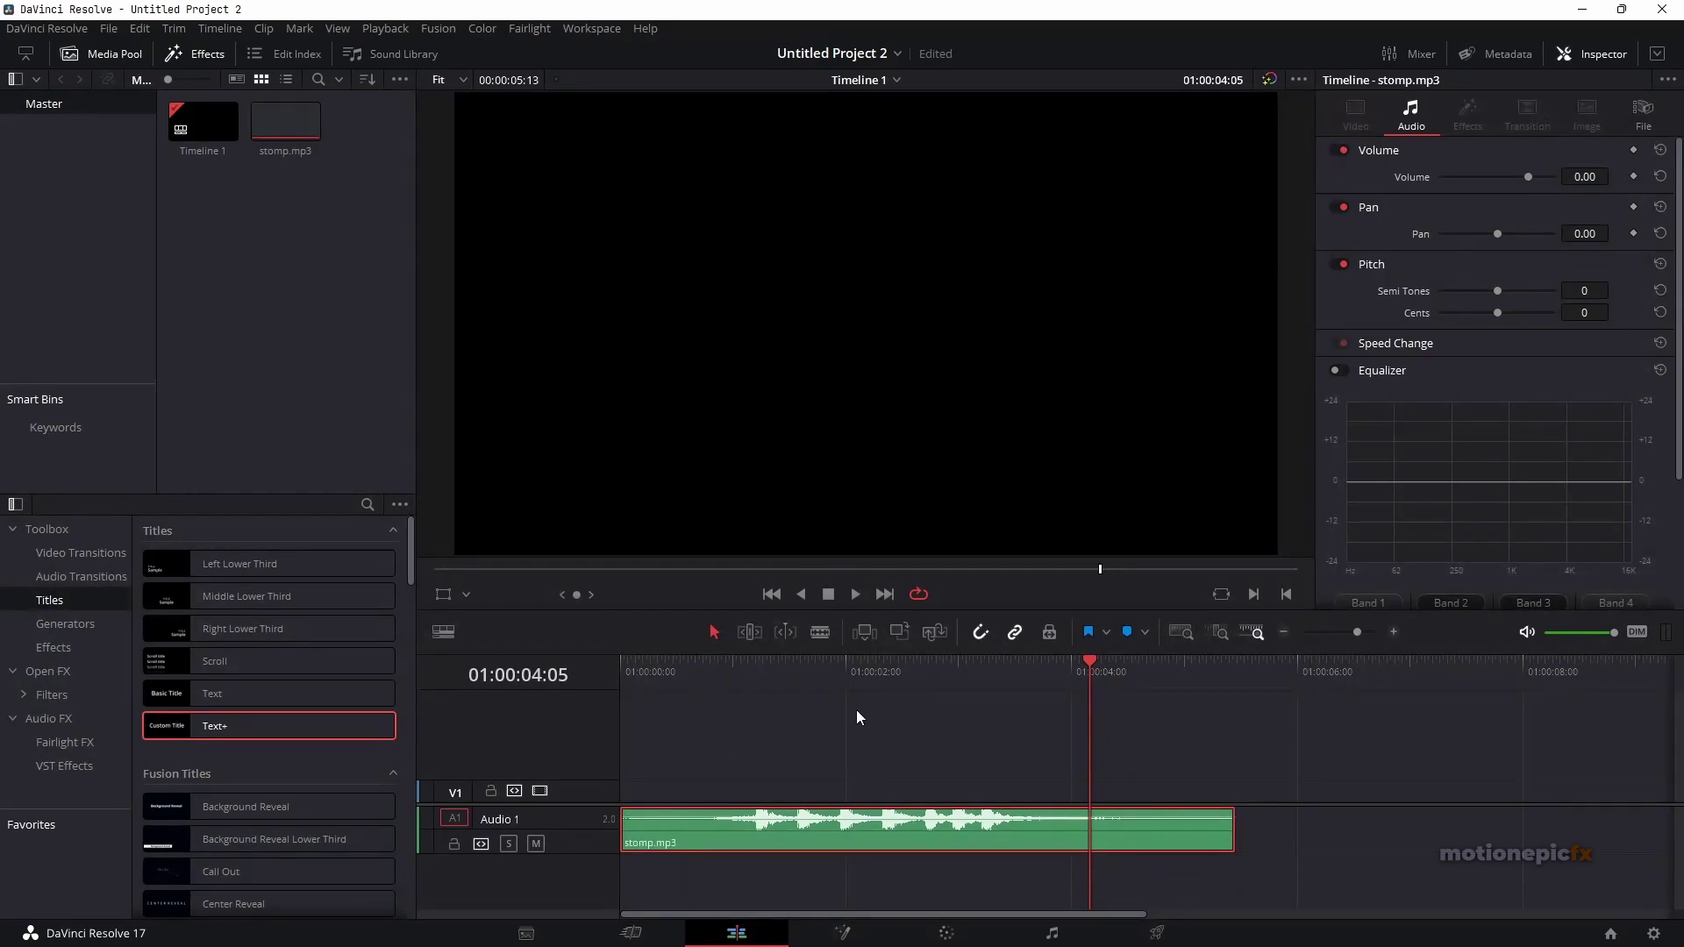
left_click(65, 623)
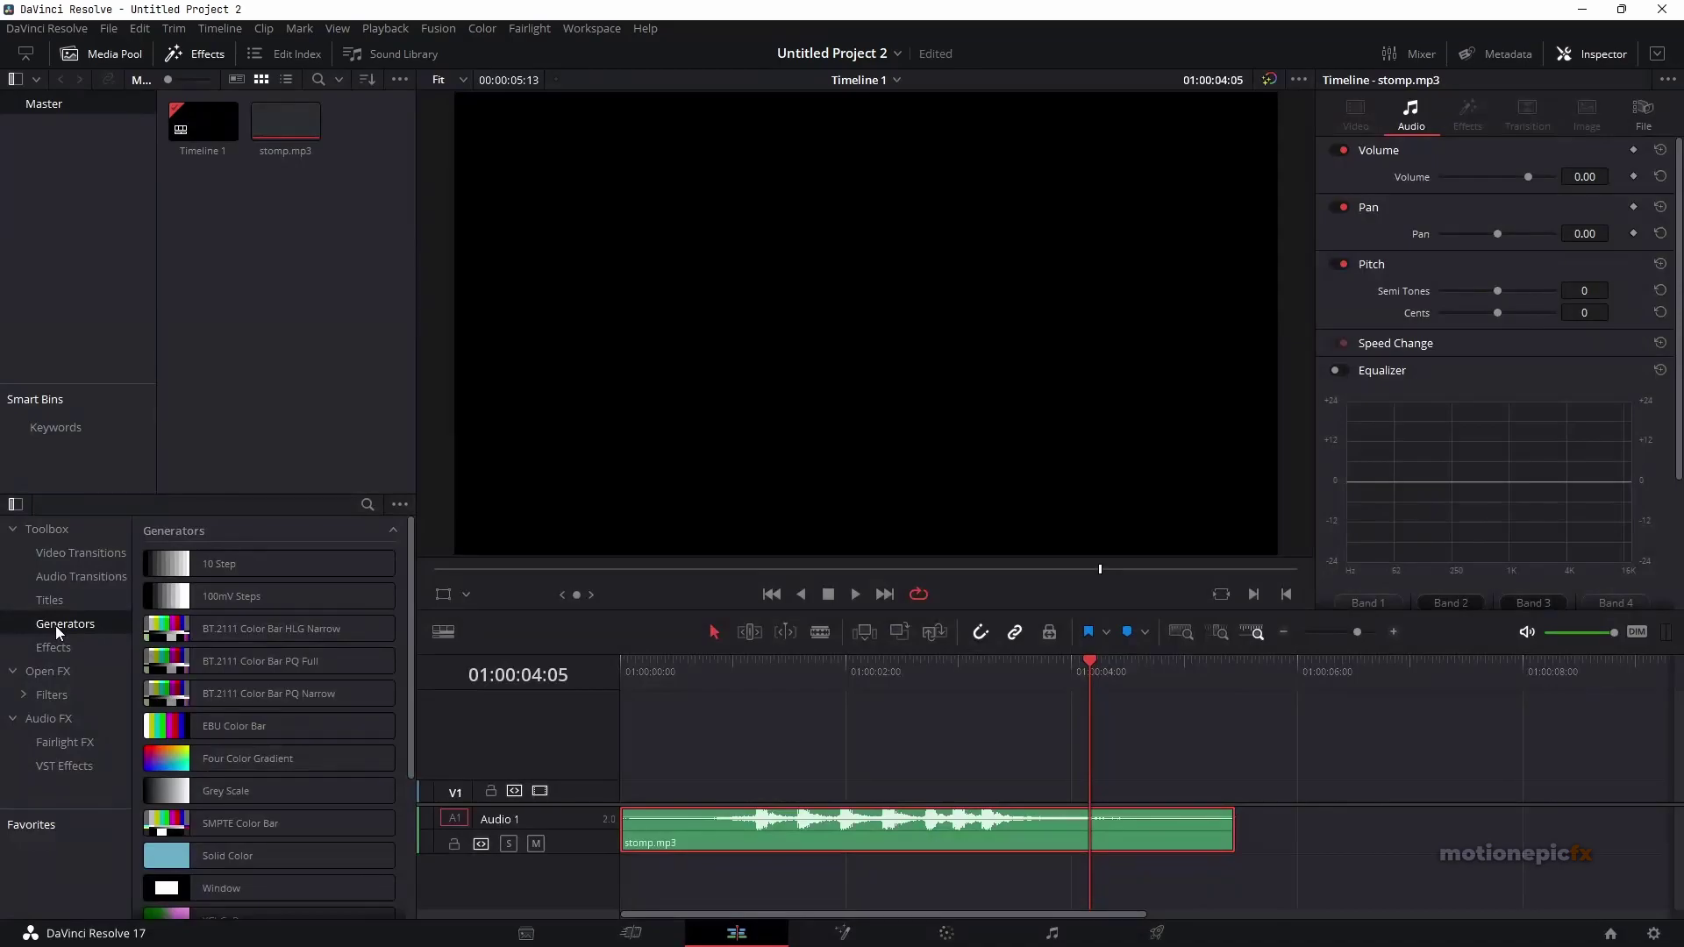
left_click_drag(219, 860, 659, 793)
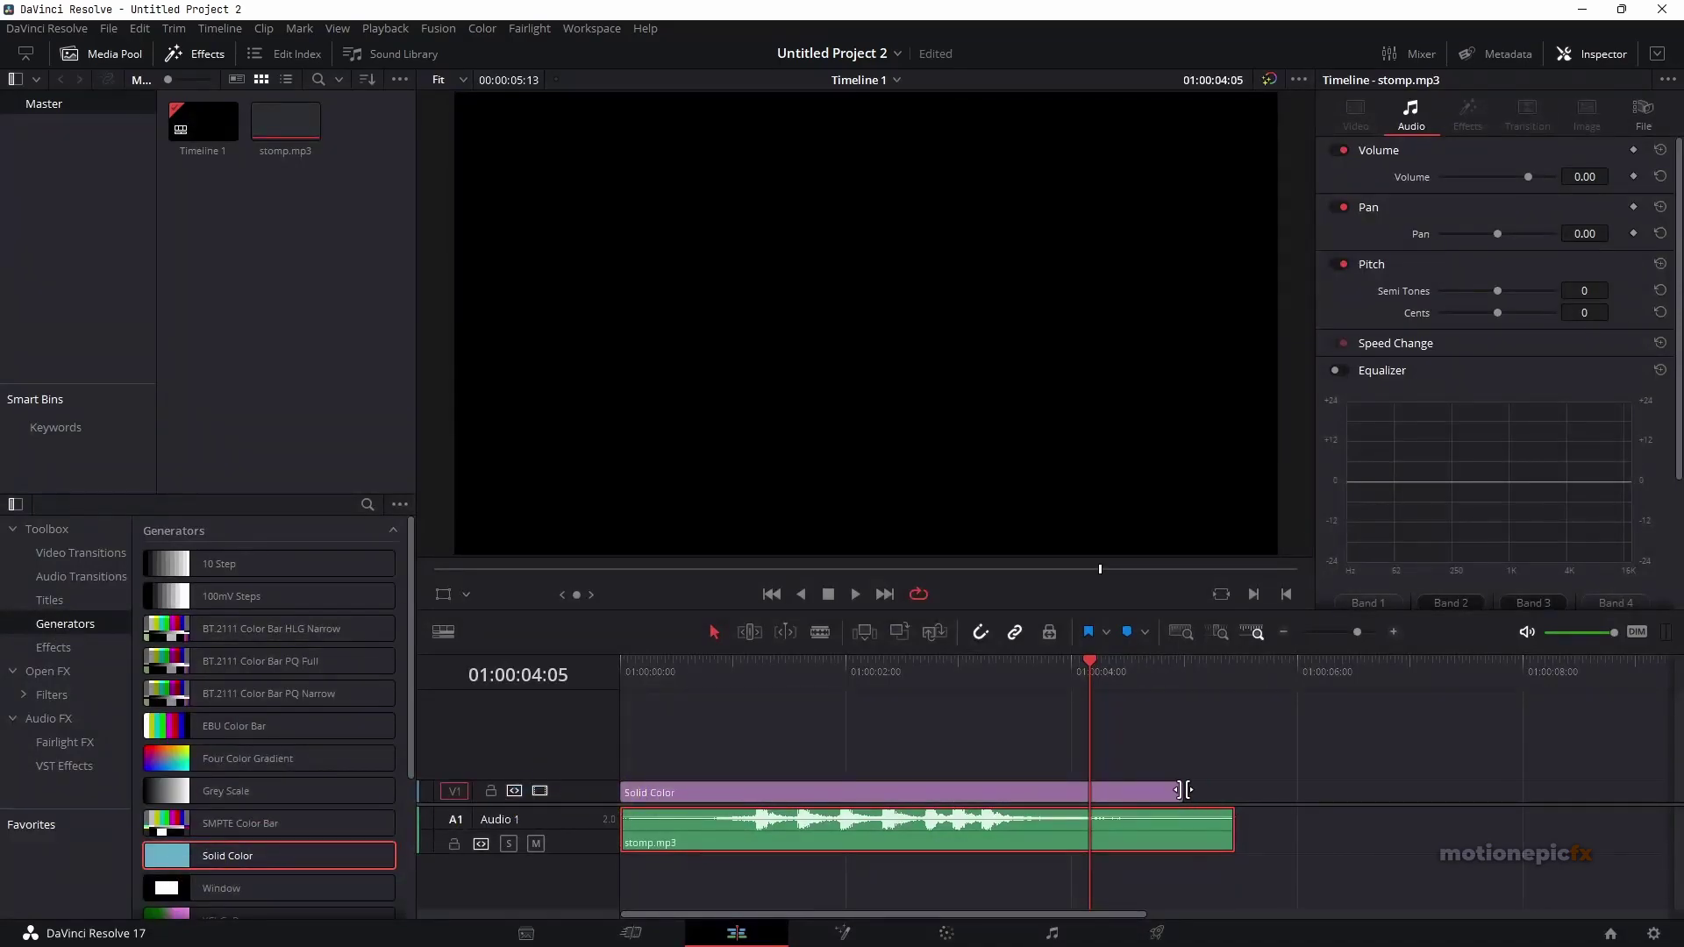
left_click_drag(1178, 793, 1234, 793)
- Change the Solid Color background's colour to light grey
left_click(979, 792)
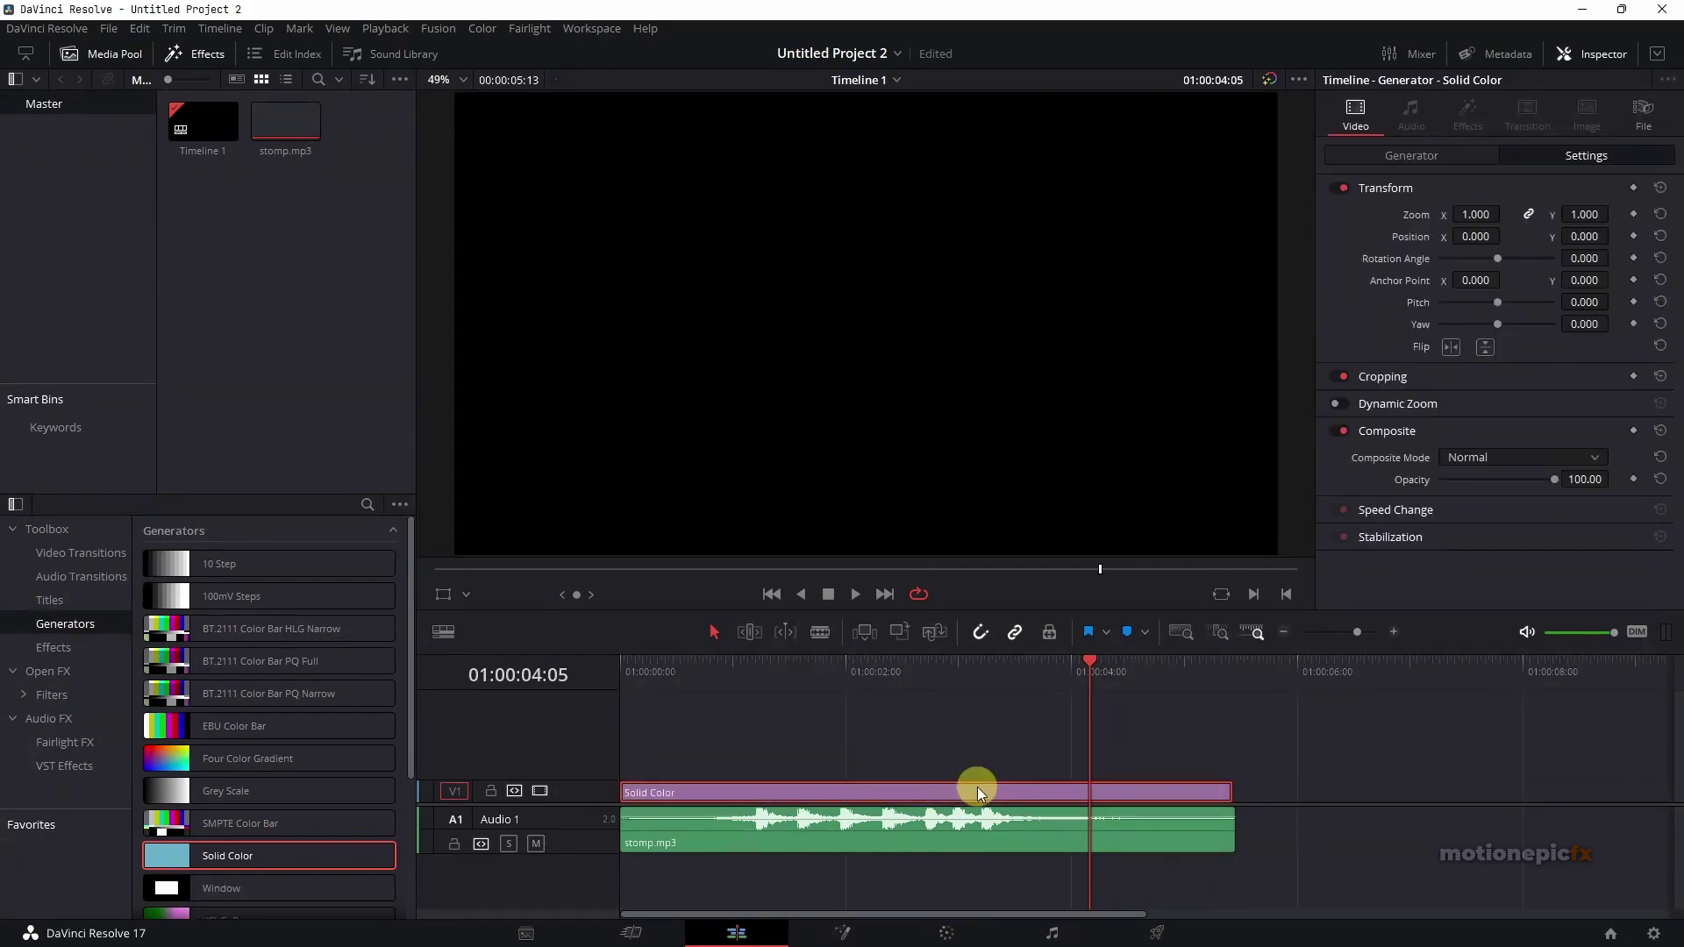
left_click(1418, 162)
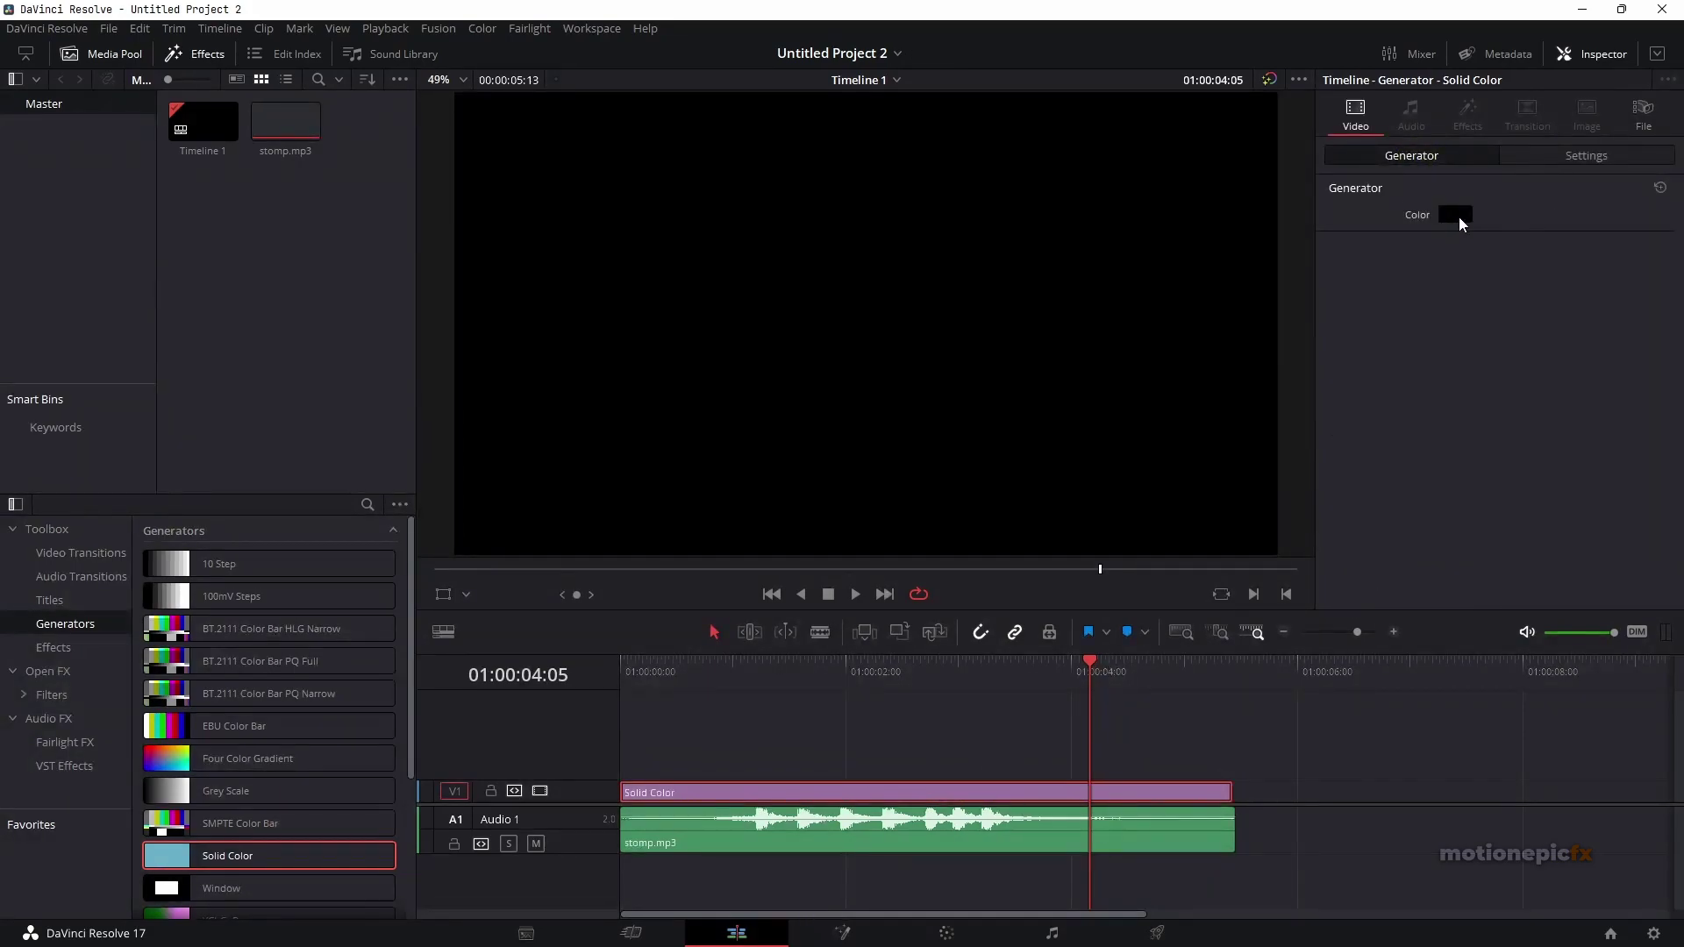
left_click(1459, 216)
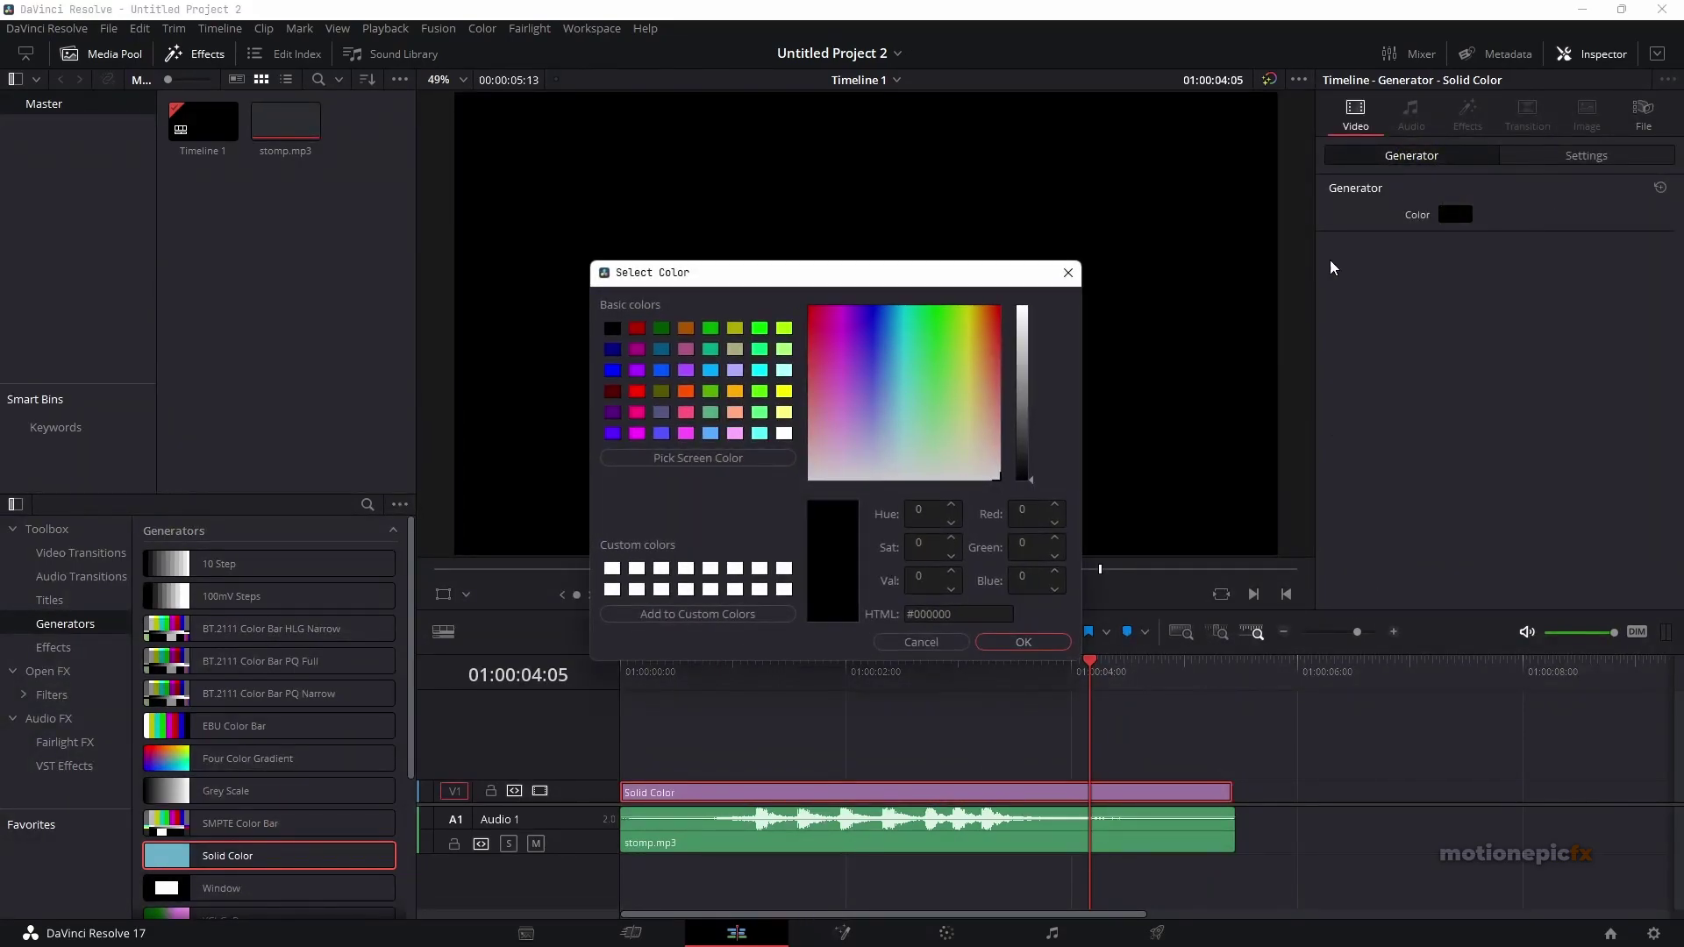
left_click(1023, 330)
left_click(1018, 642)
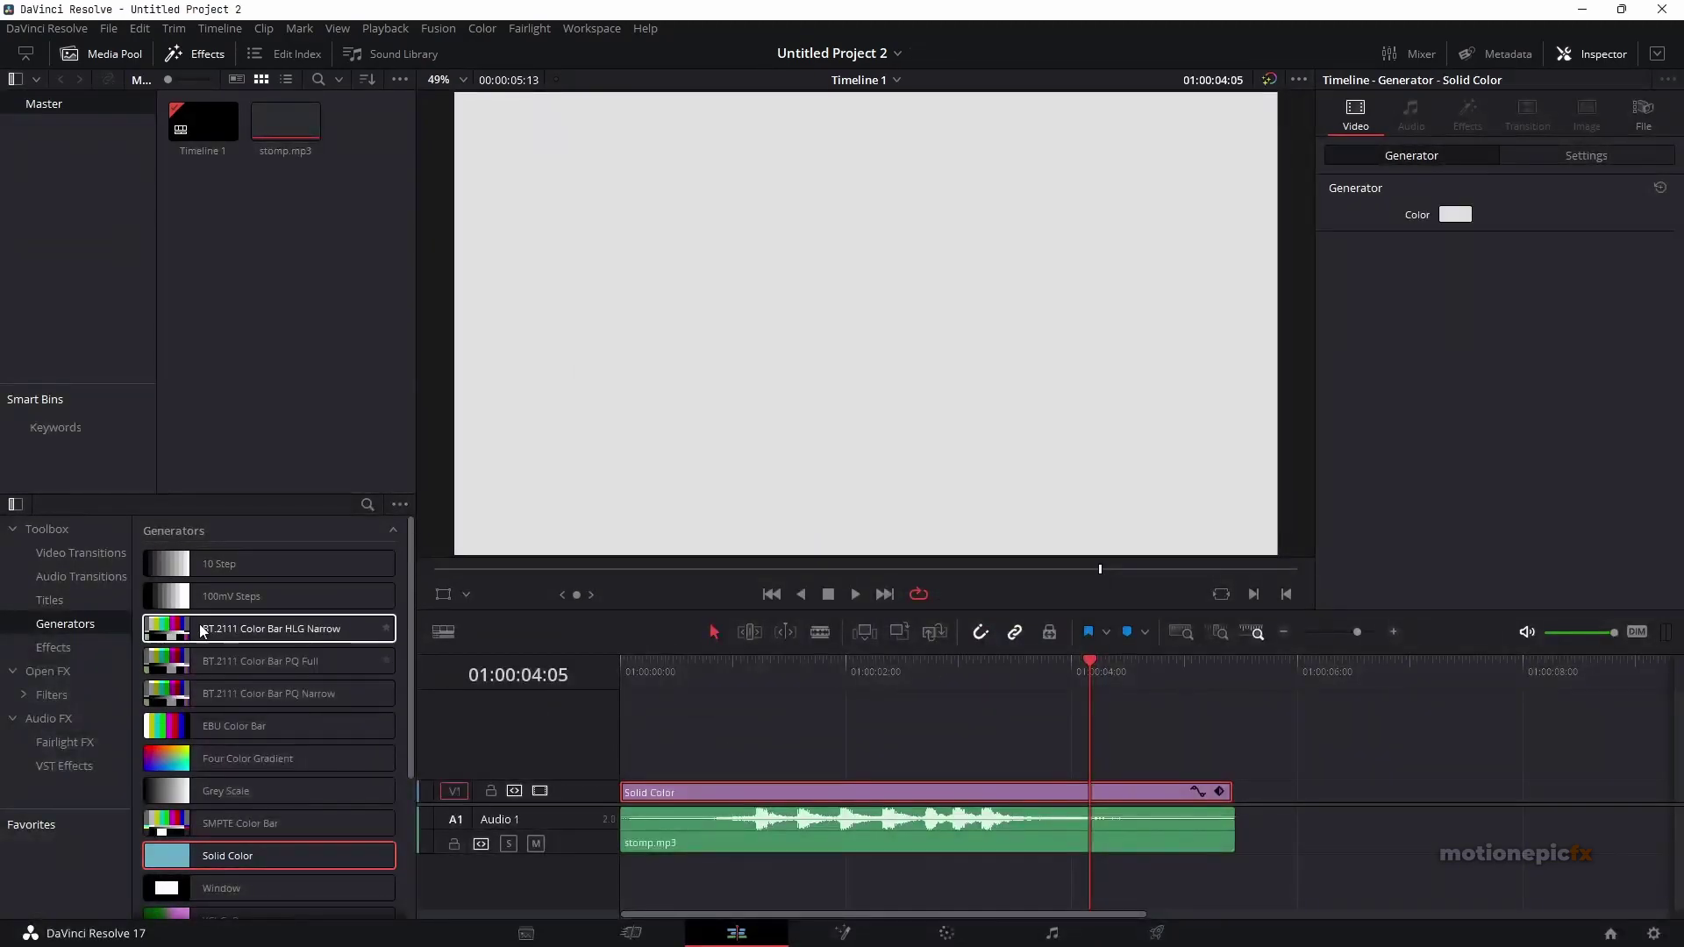
left_click(51, 600)
- Add a Text+ title on V2 and replace 'Custom Title' with 'Stomp'
left_click_drag(214, 730, 621, 766)
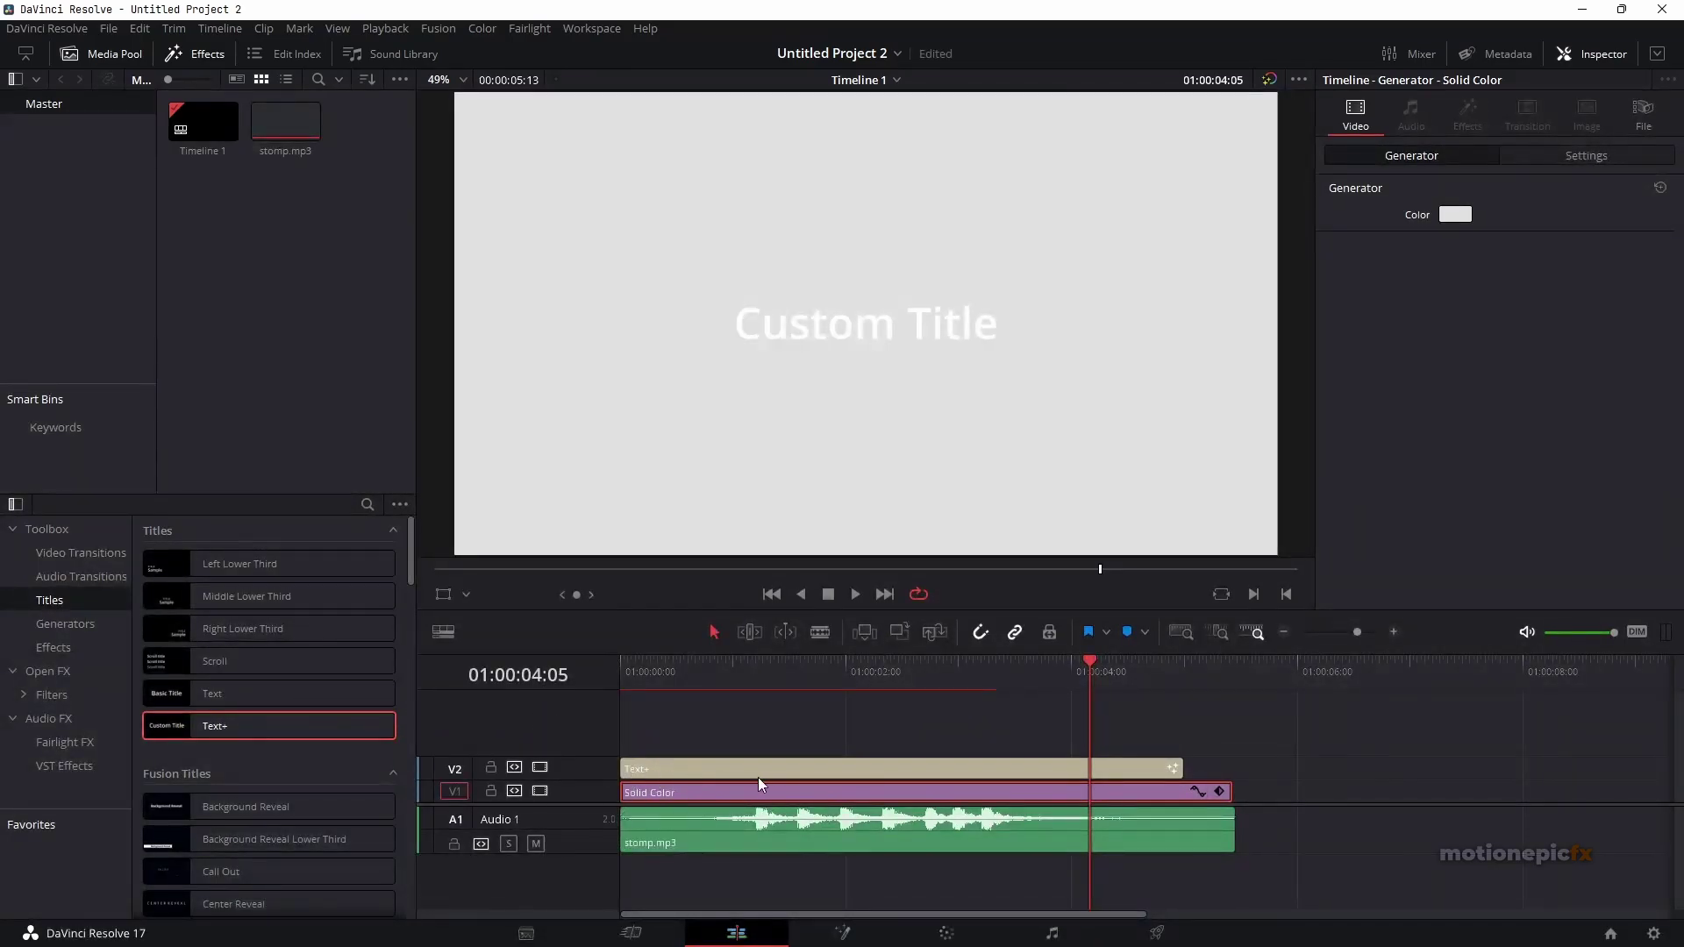
left_click(779, 768)
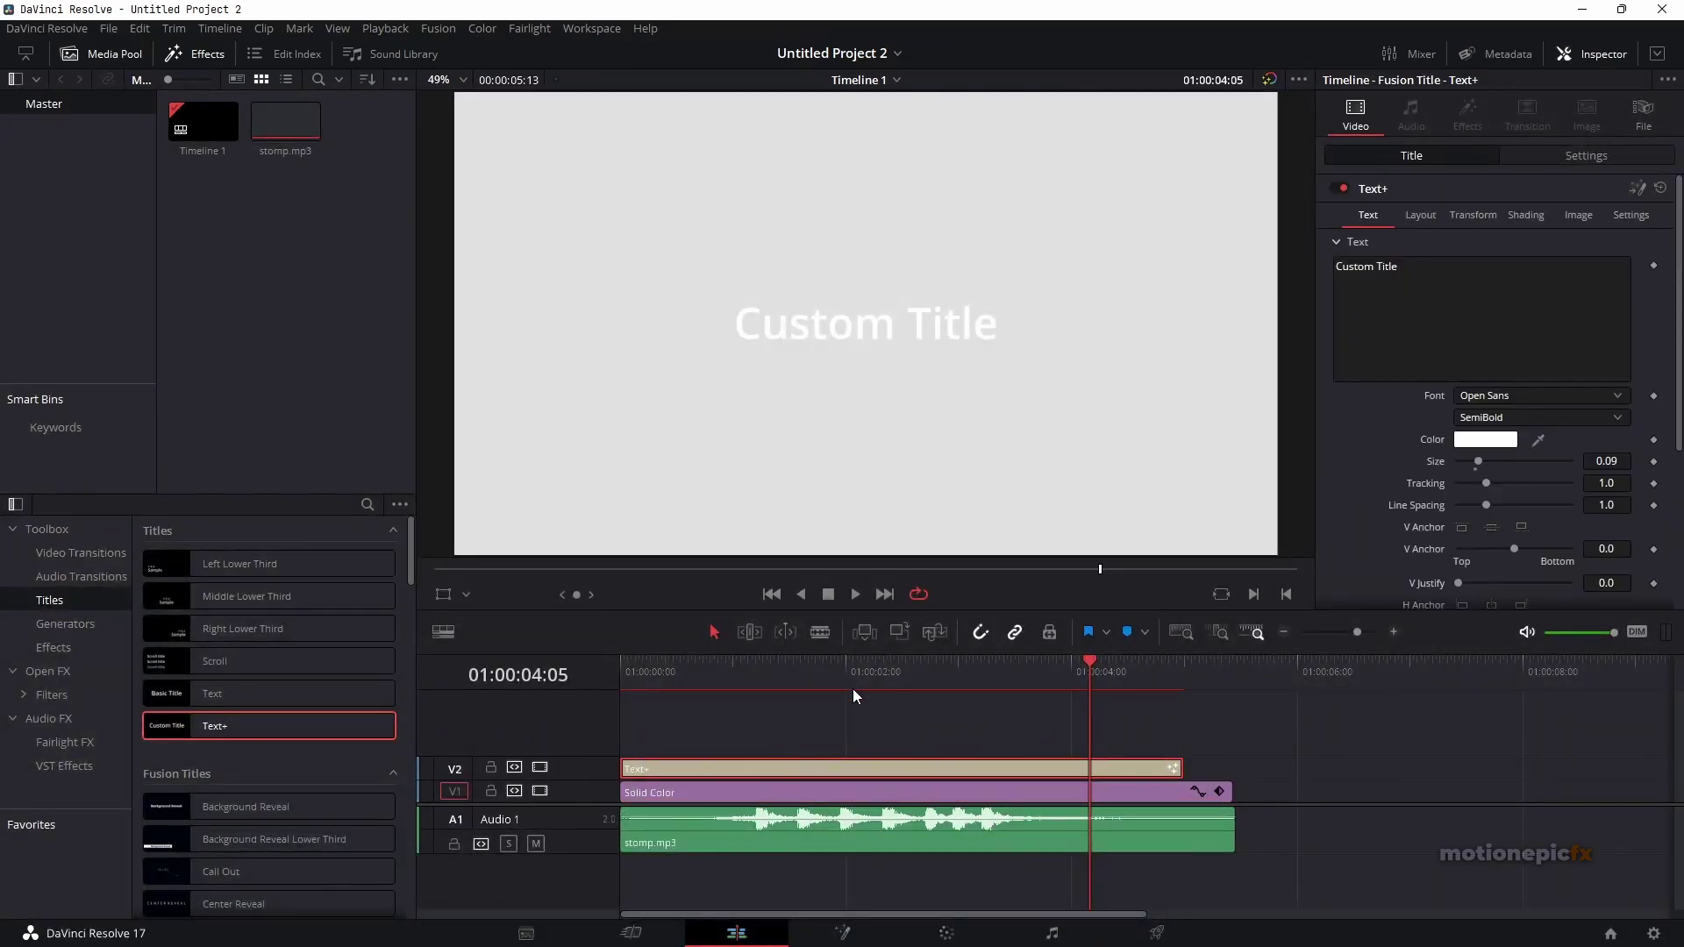
left_click(1412, 311)
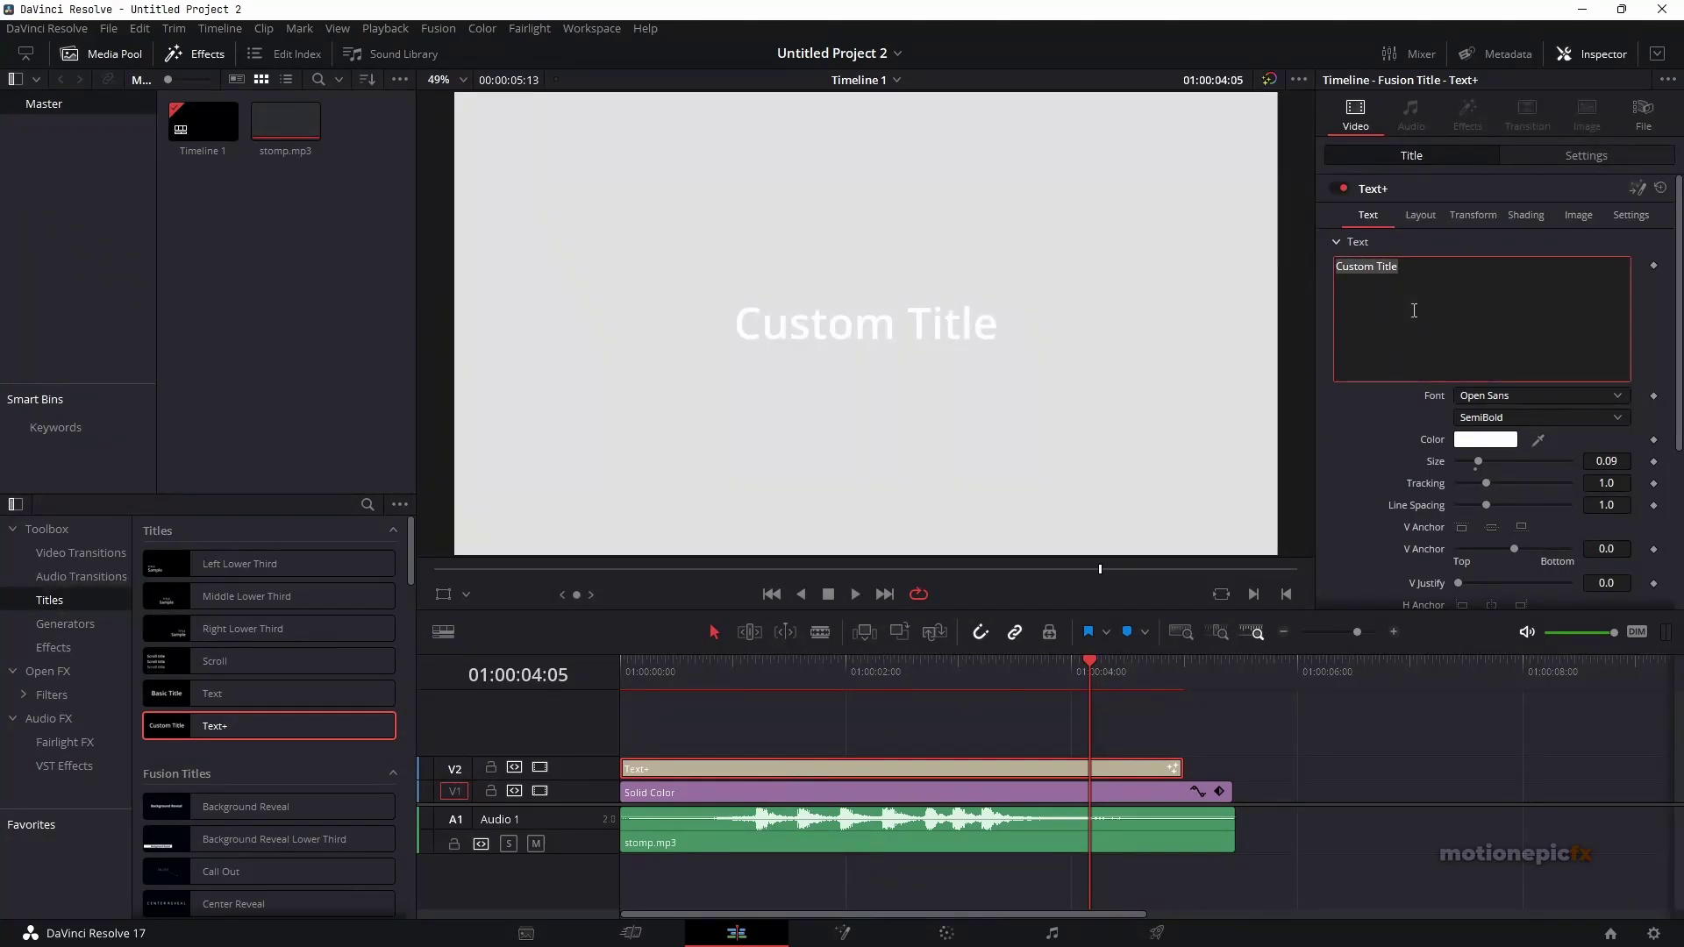
type("Stomp")
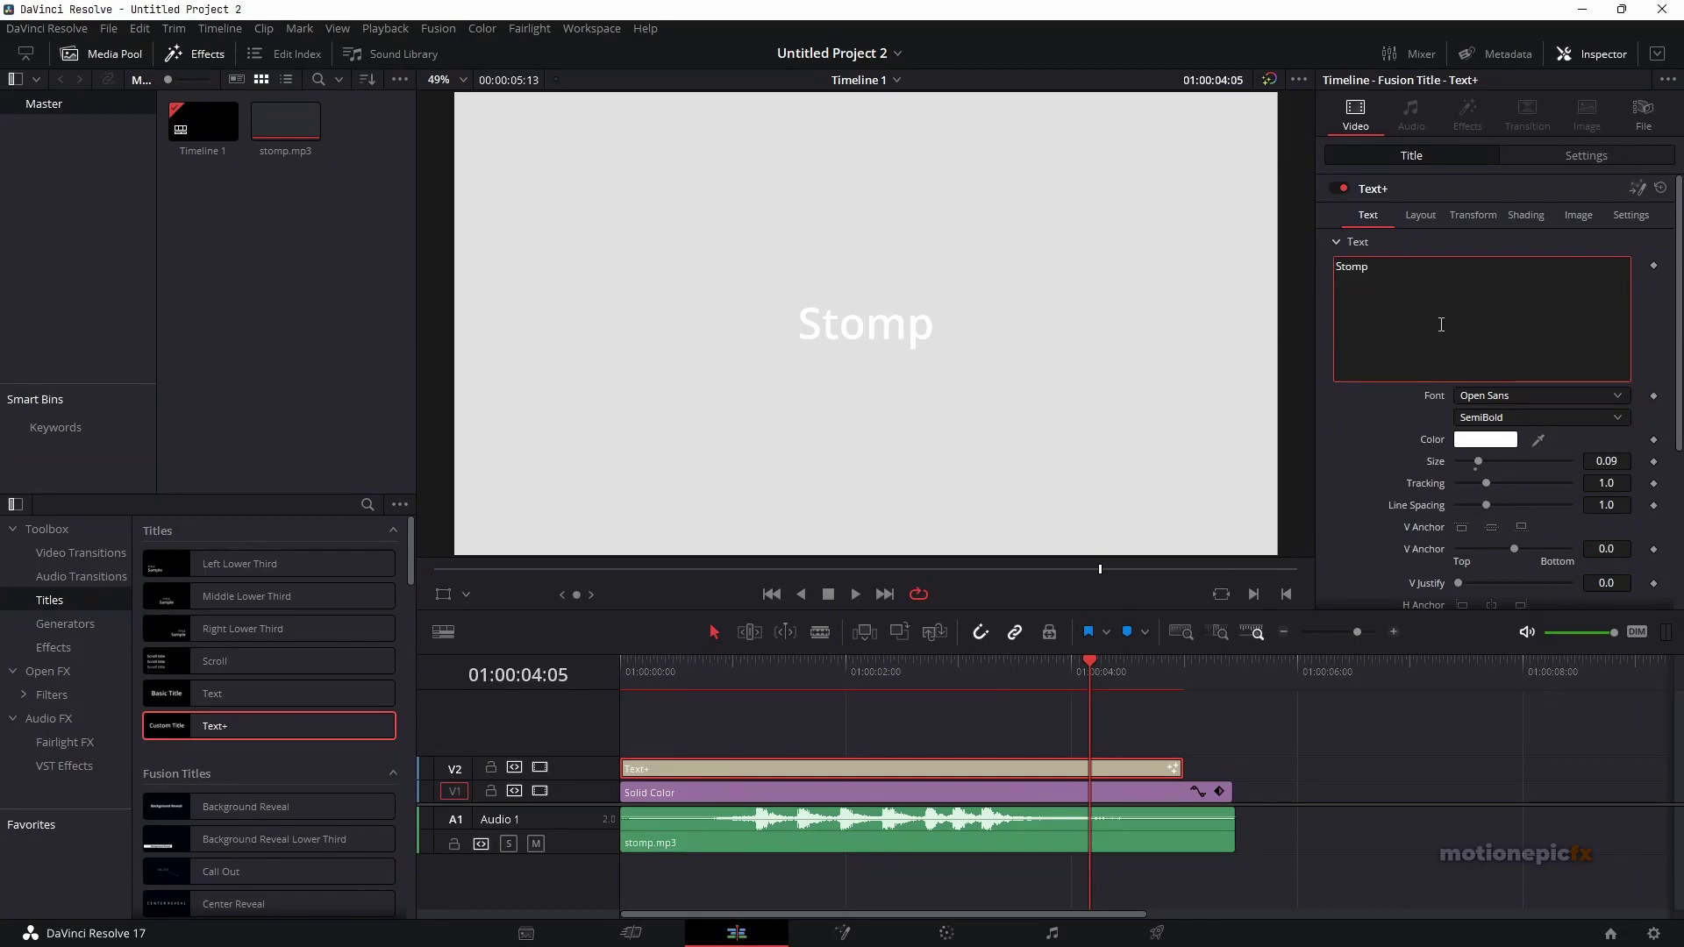
- Set the Stomp title's font to Open Sans ExtraBold
left_click(1511, 396)
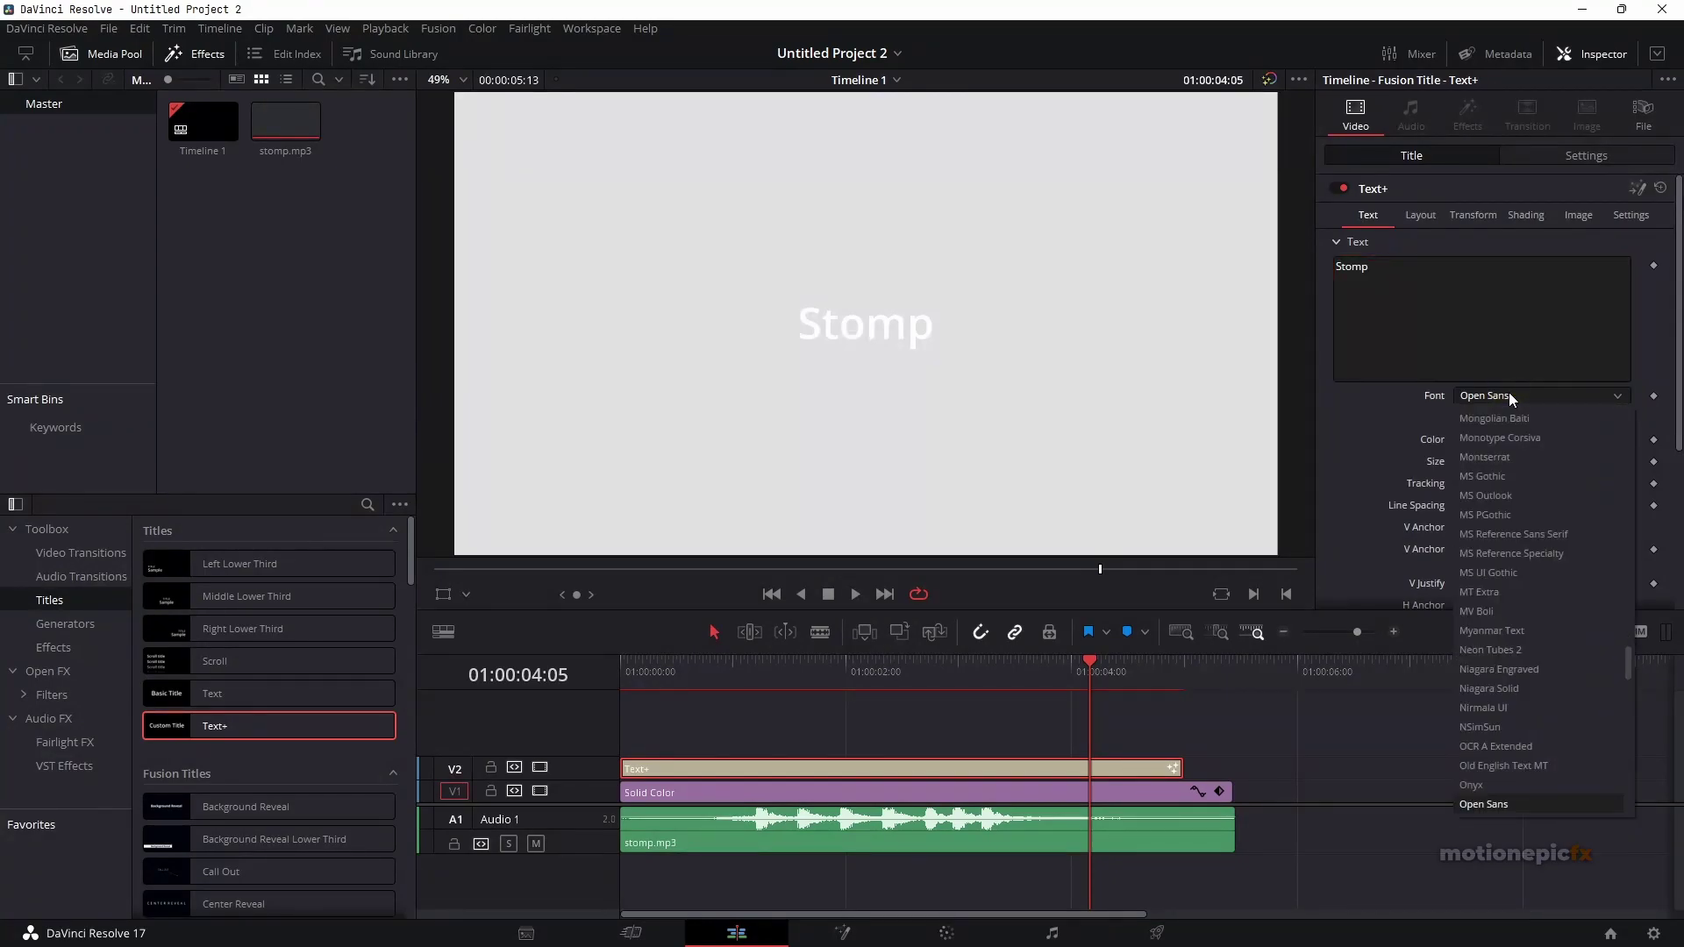
left_click(1509, 395)
left_click(1508, 418)
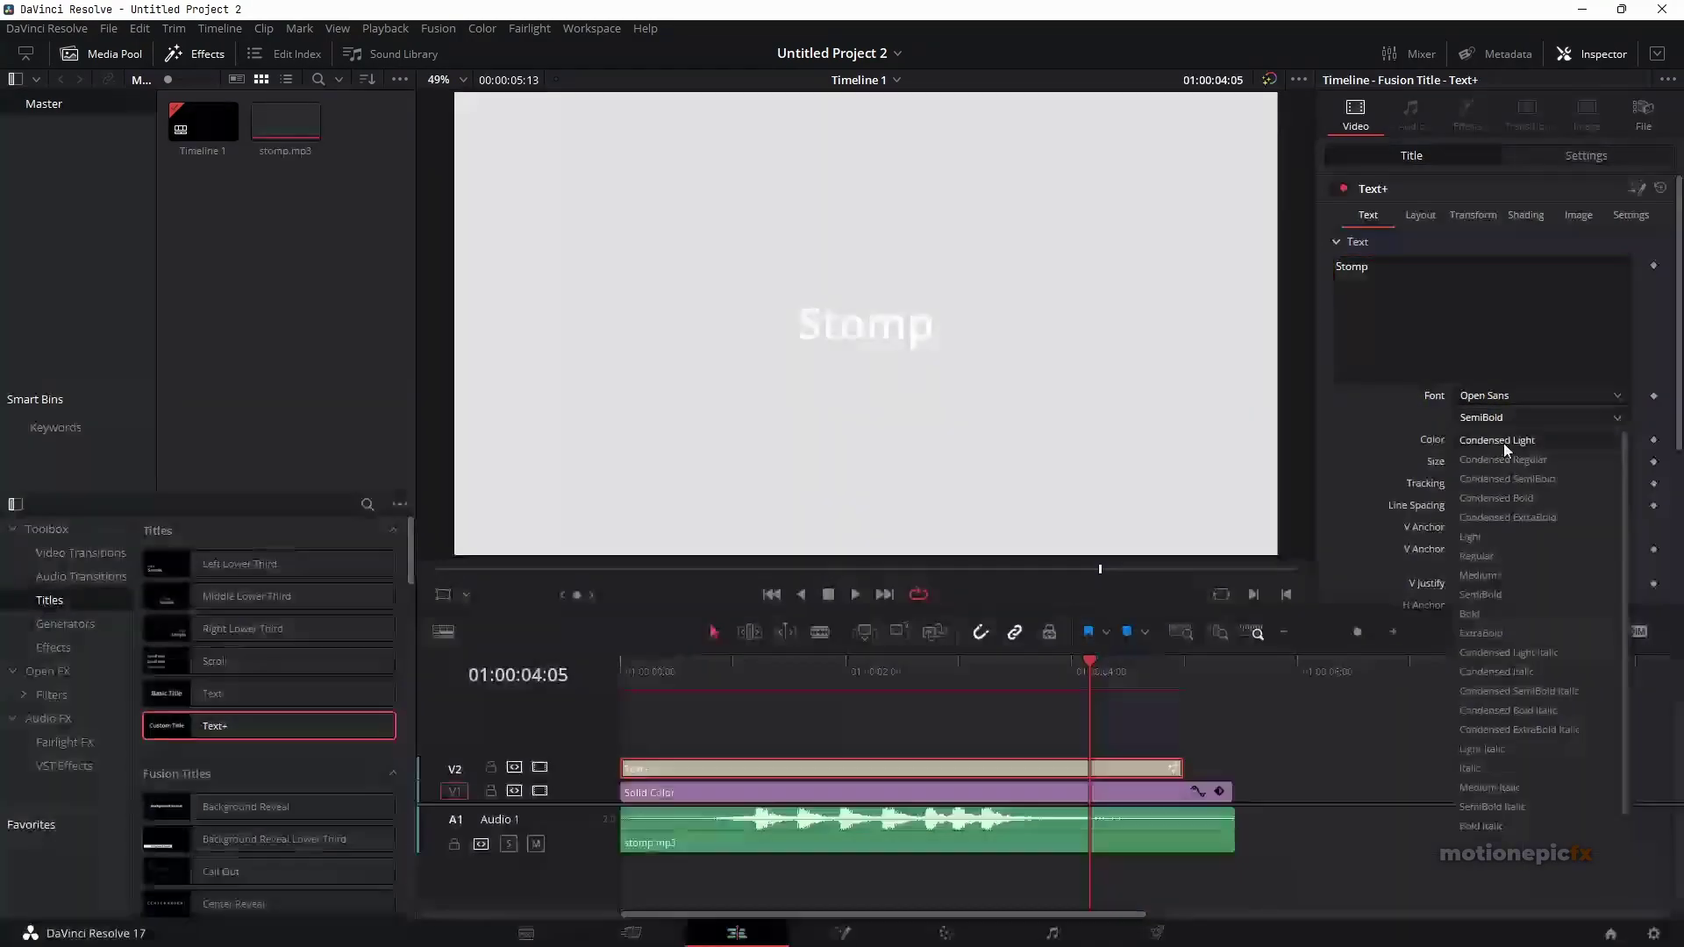
left_click(1486, 631)
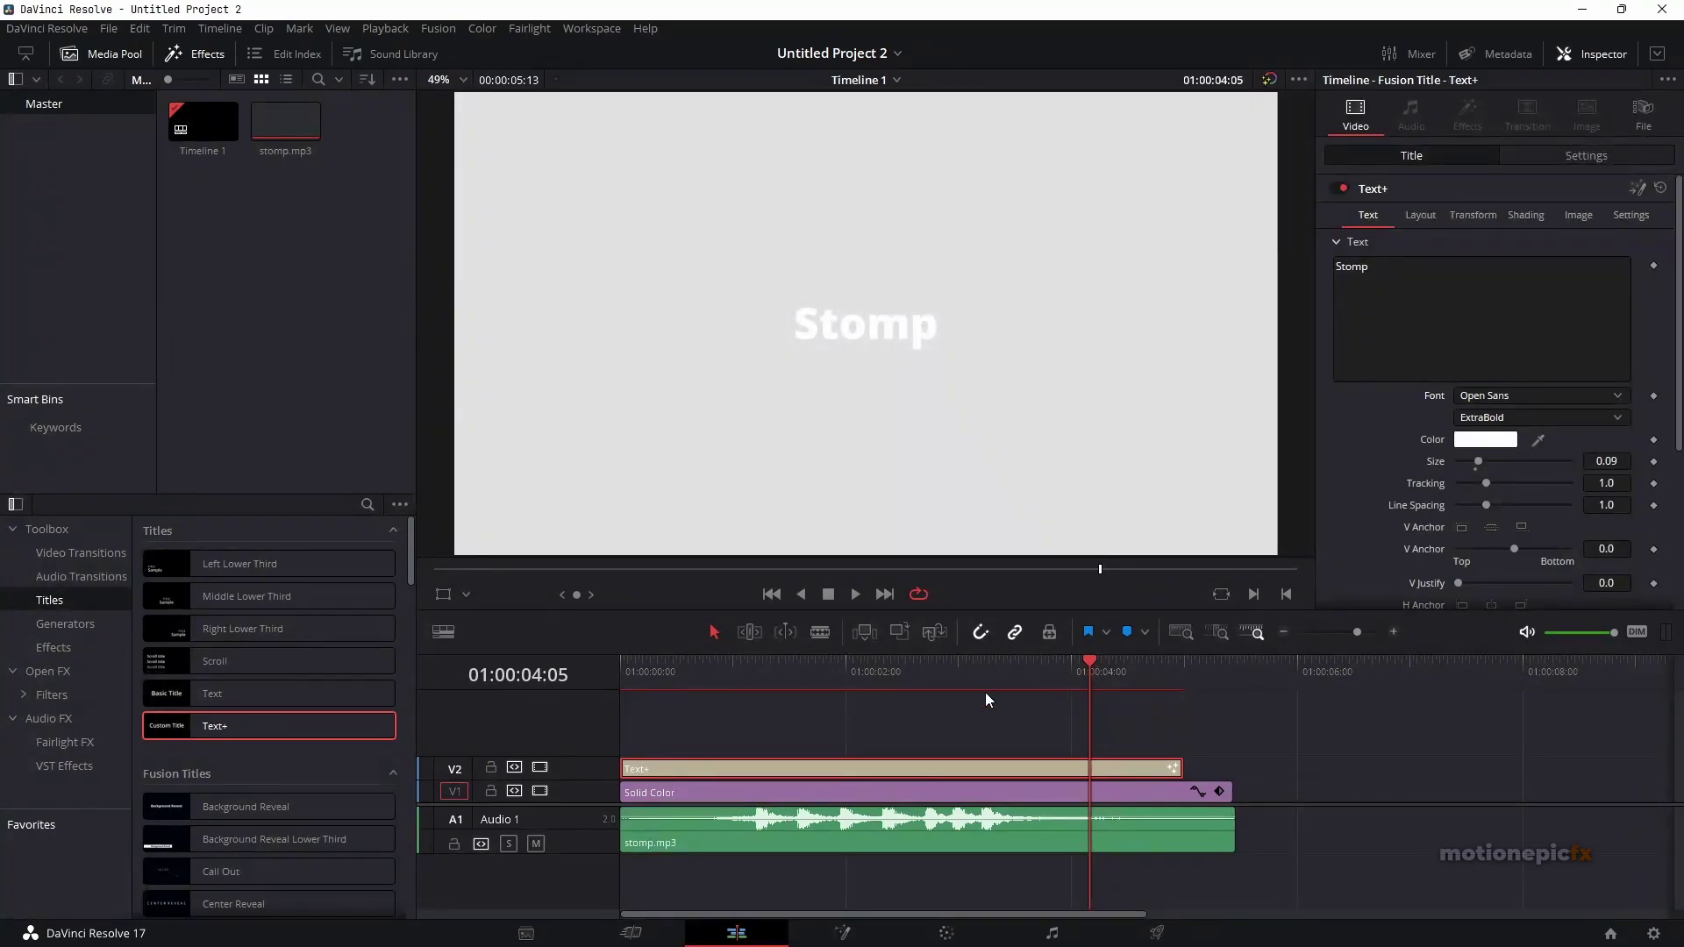
- Cut the Stomp title and grey background at 01:00:01:06 with Ctrl+B
left_click(760, 665)
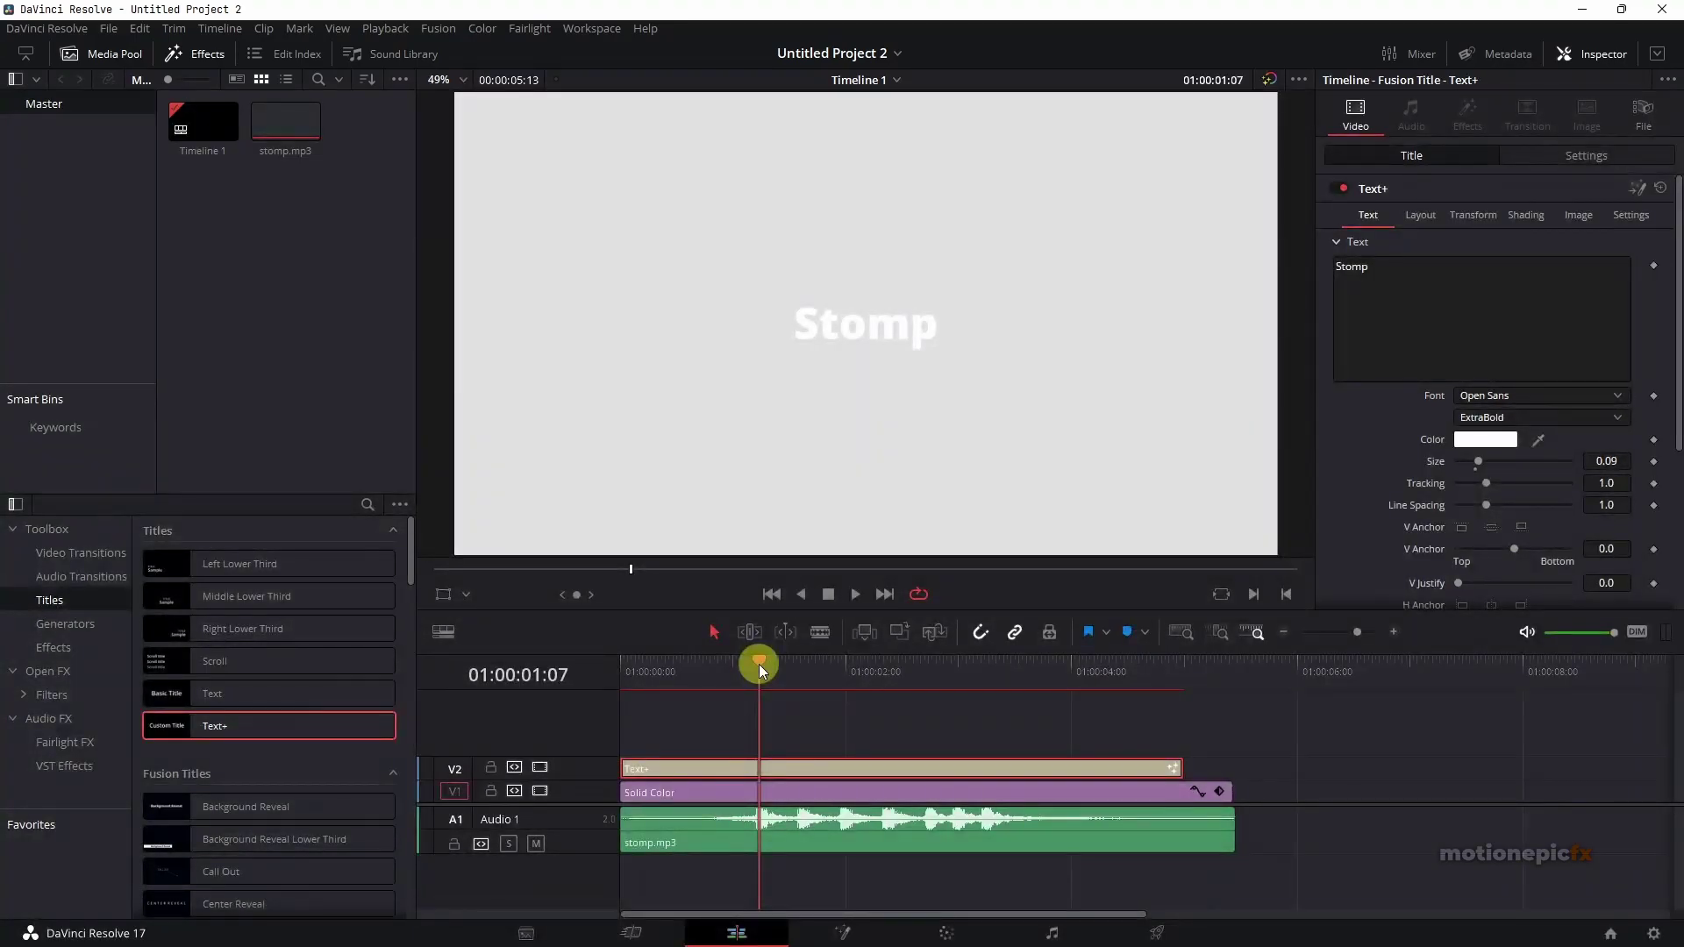
left_click(1367, 633)
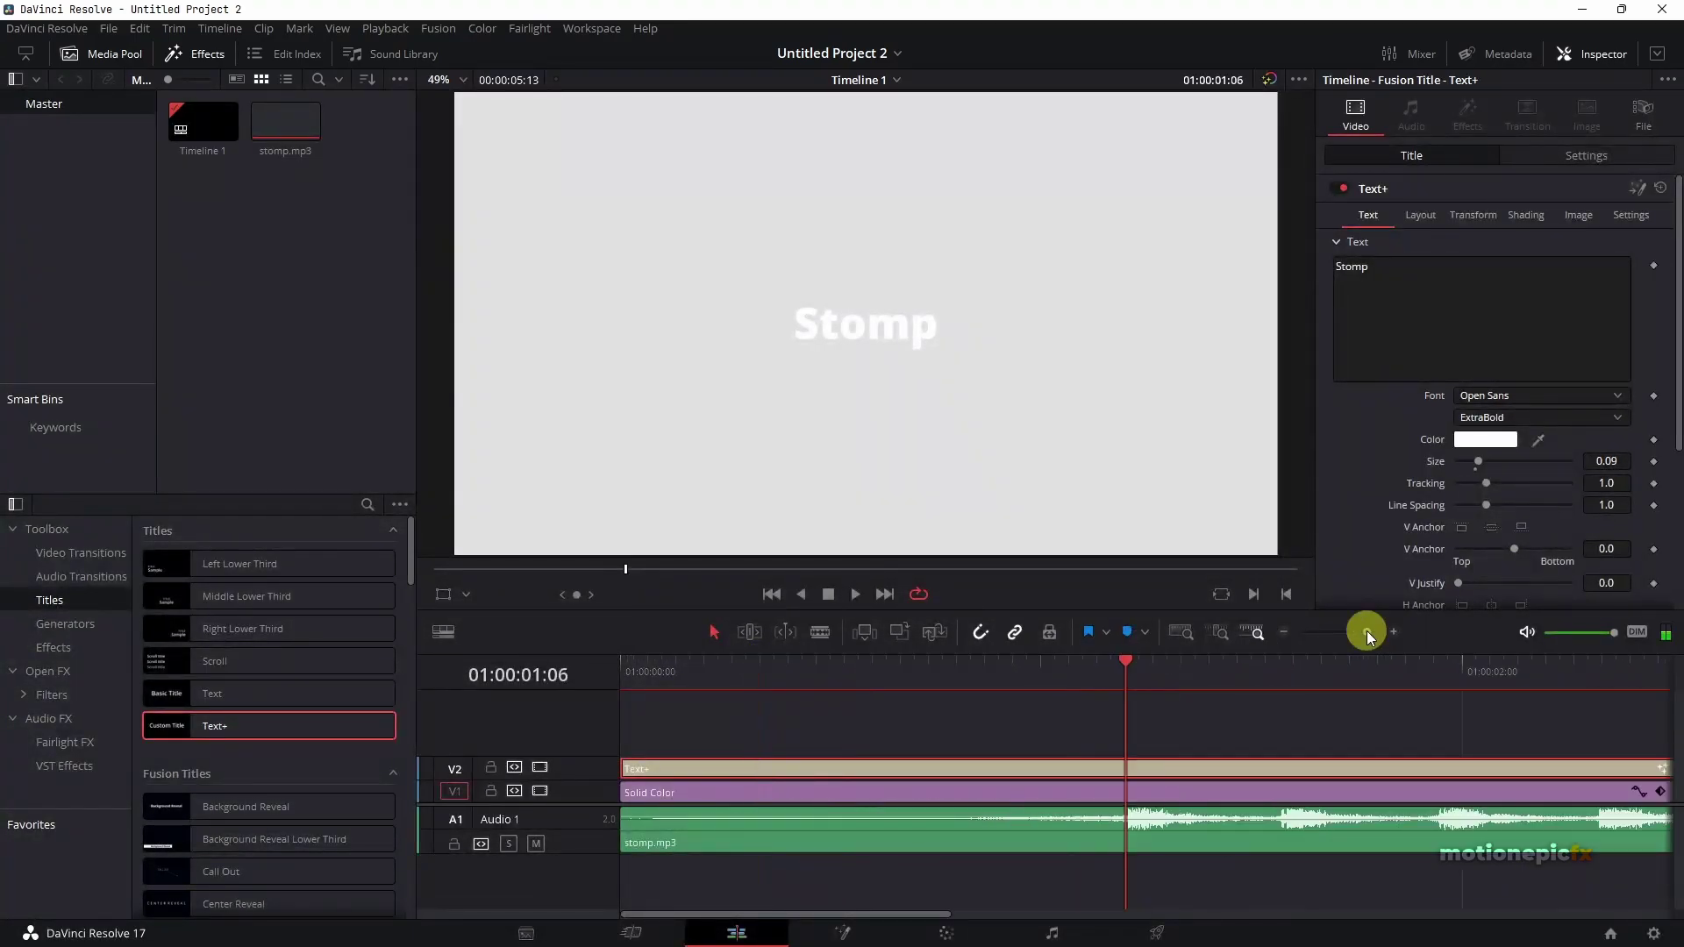
left_click_drag(1368, 635, 1365, 630)
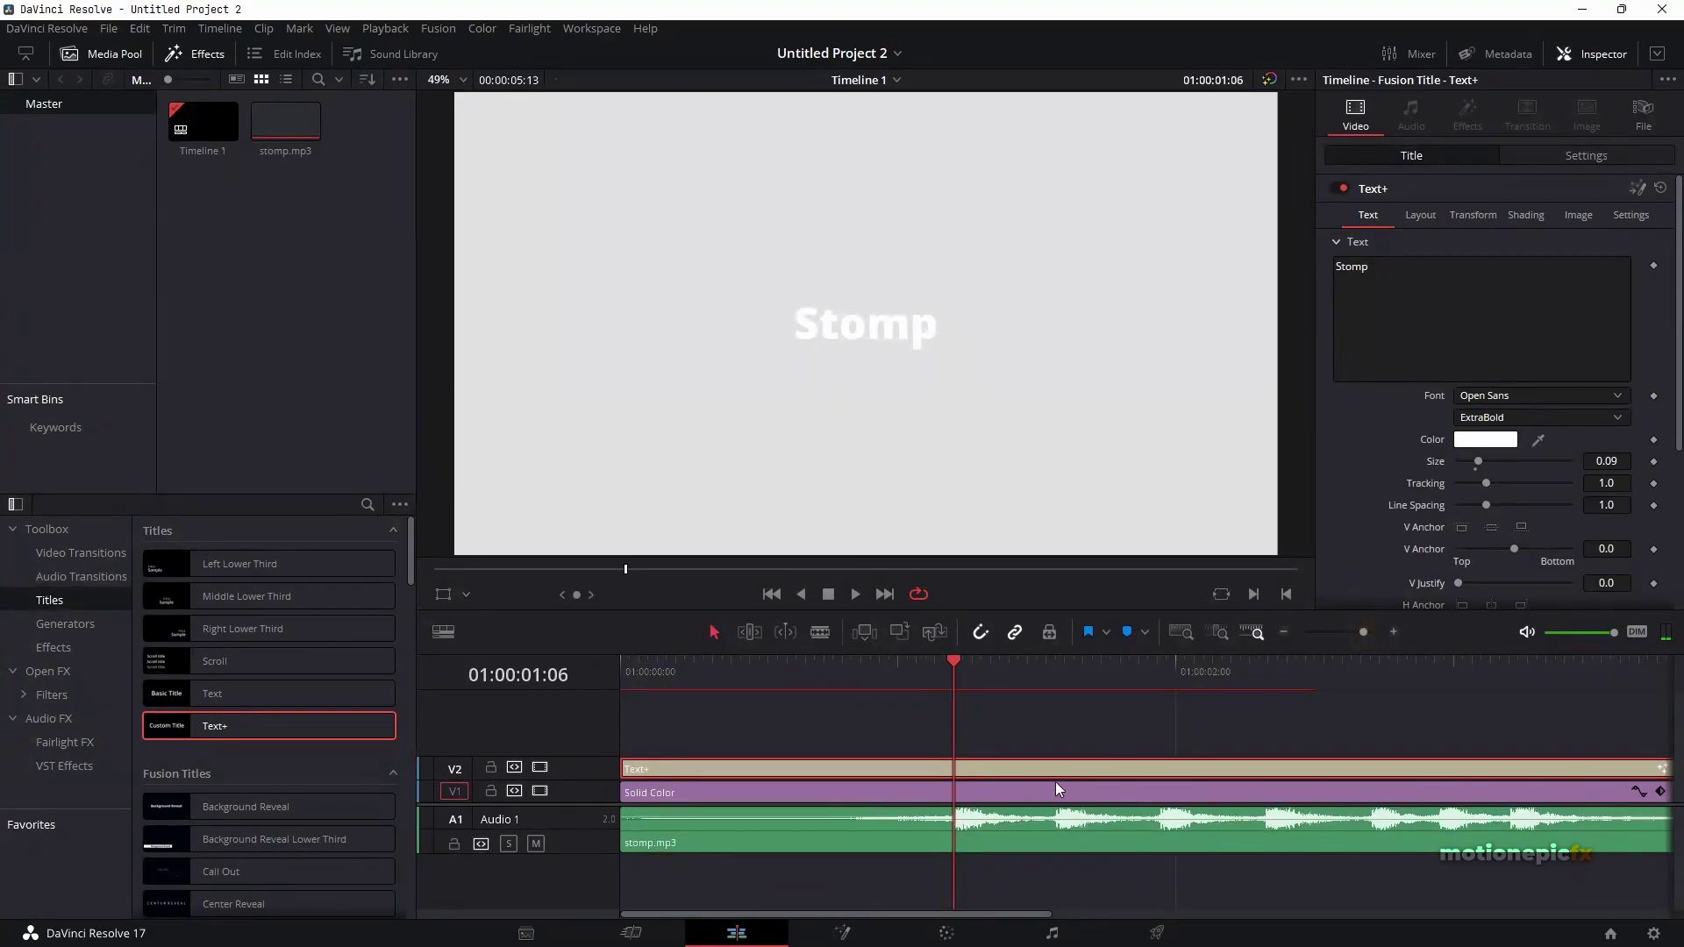
key("ctrl+b")
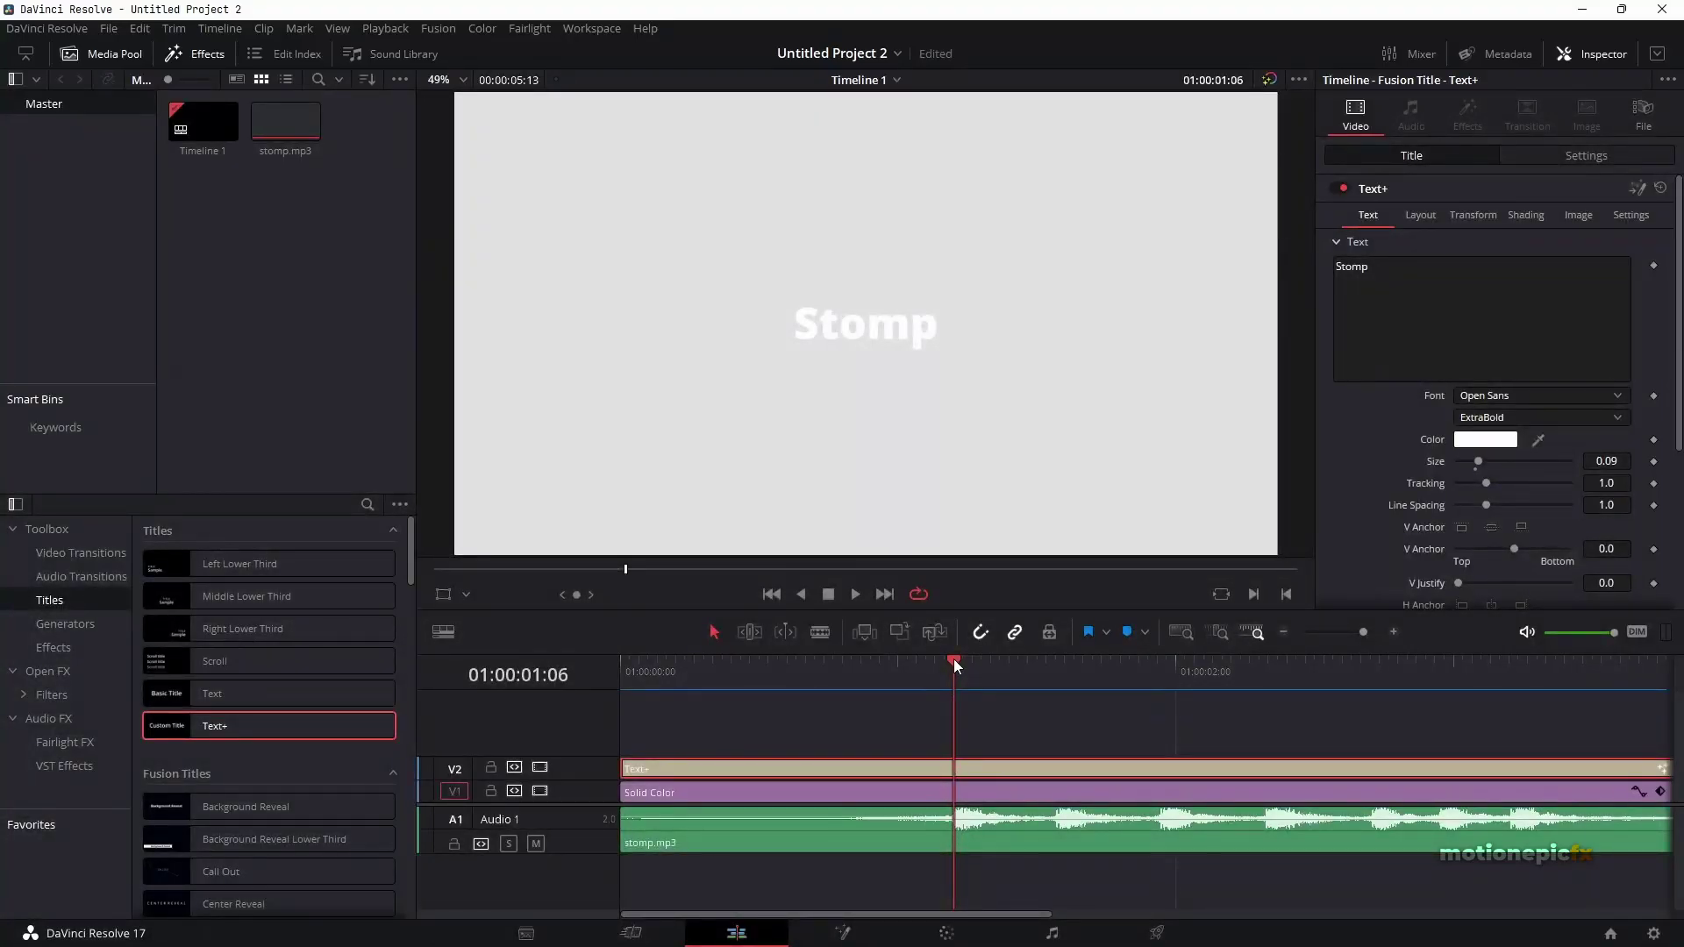
- Open Stomp on the Fusion page, move MediaOut1 right, and show Template's Layout settings
left_click(840, 936)
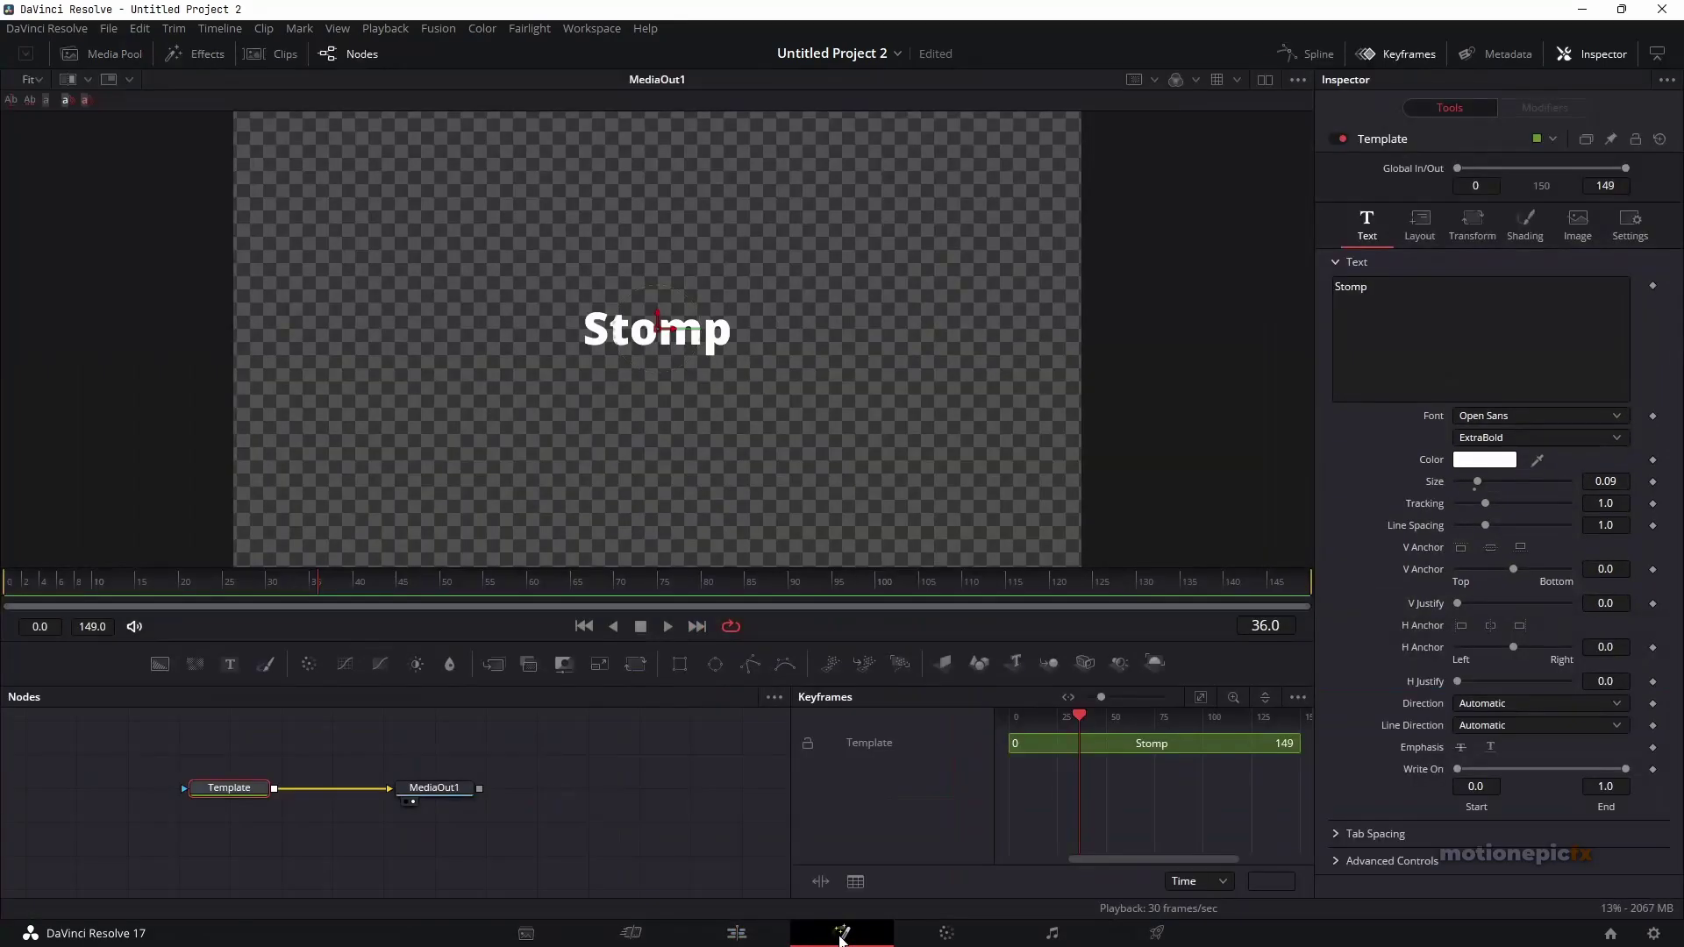
left_click(1384, 62)
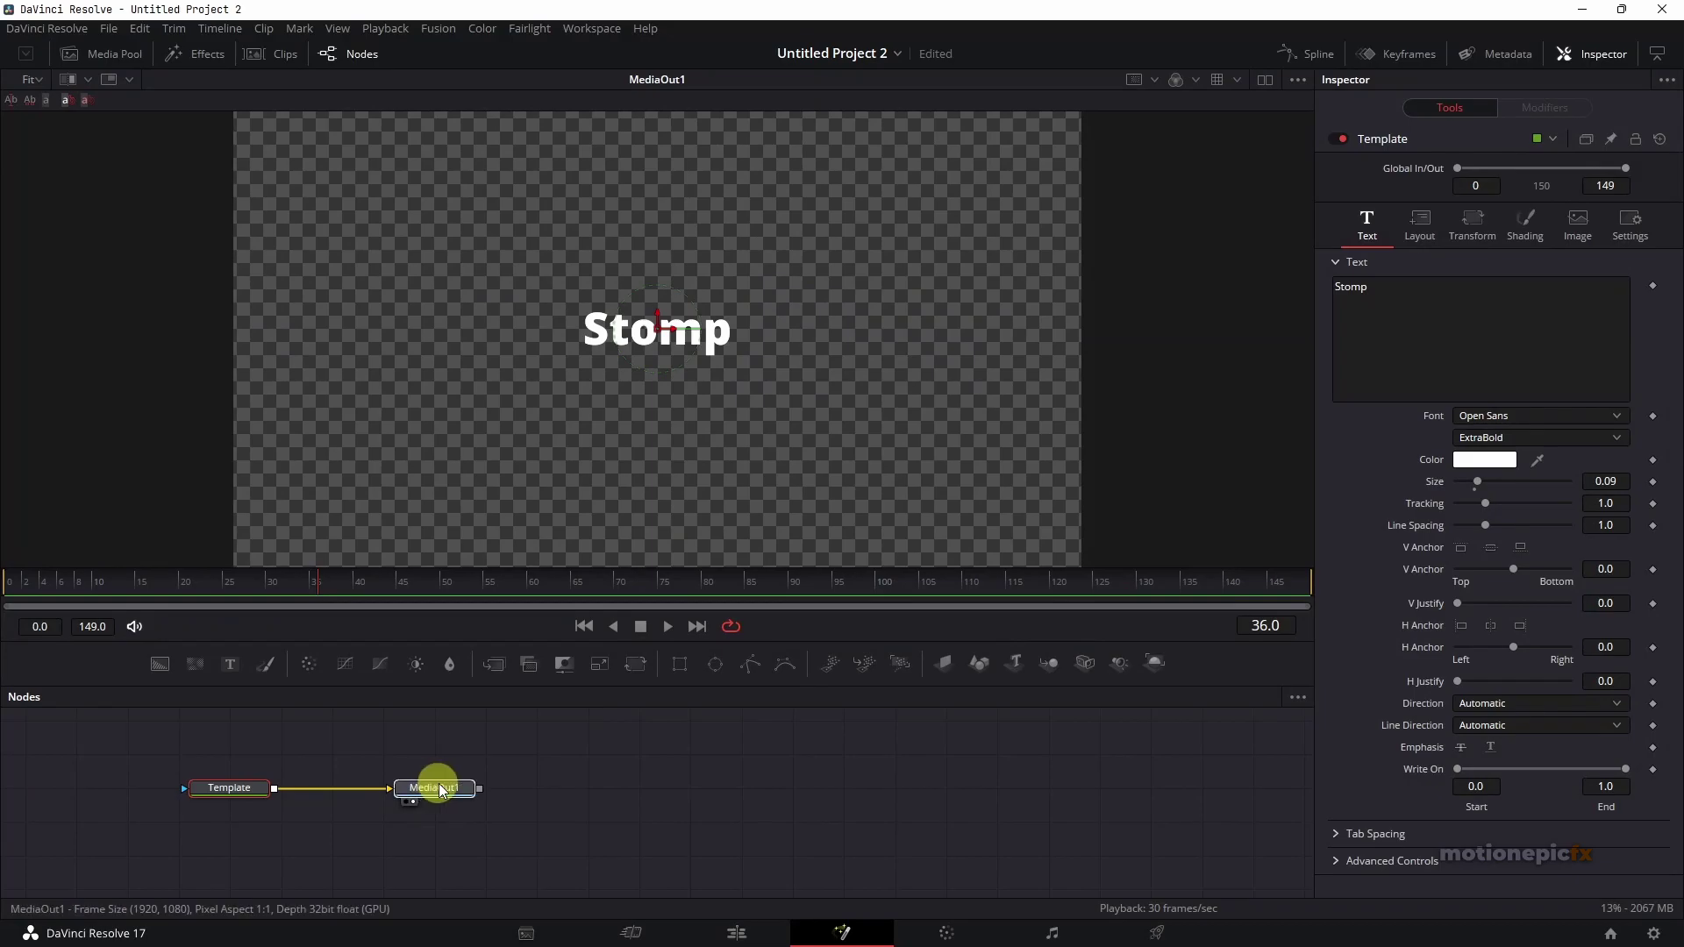
left_click_drag(439, 787, 590, 787)
left_click(230, 791)
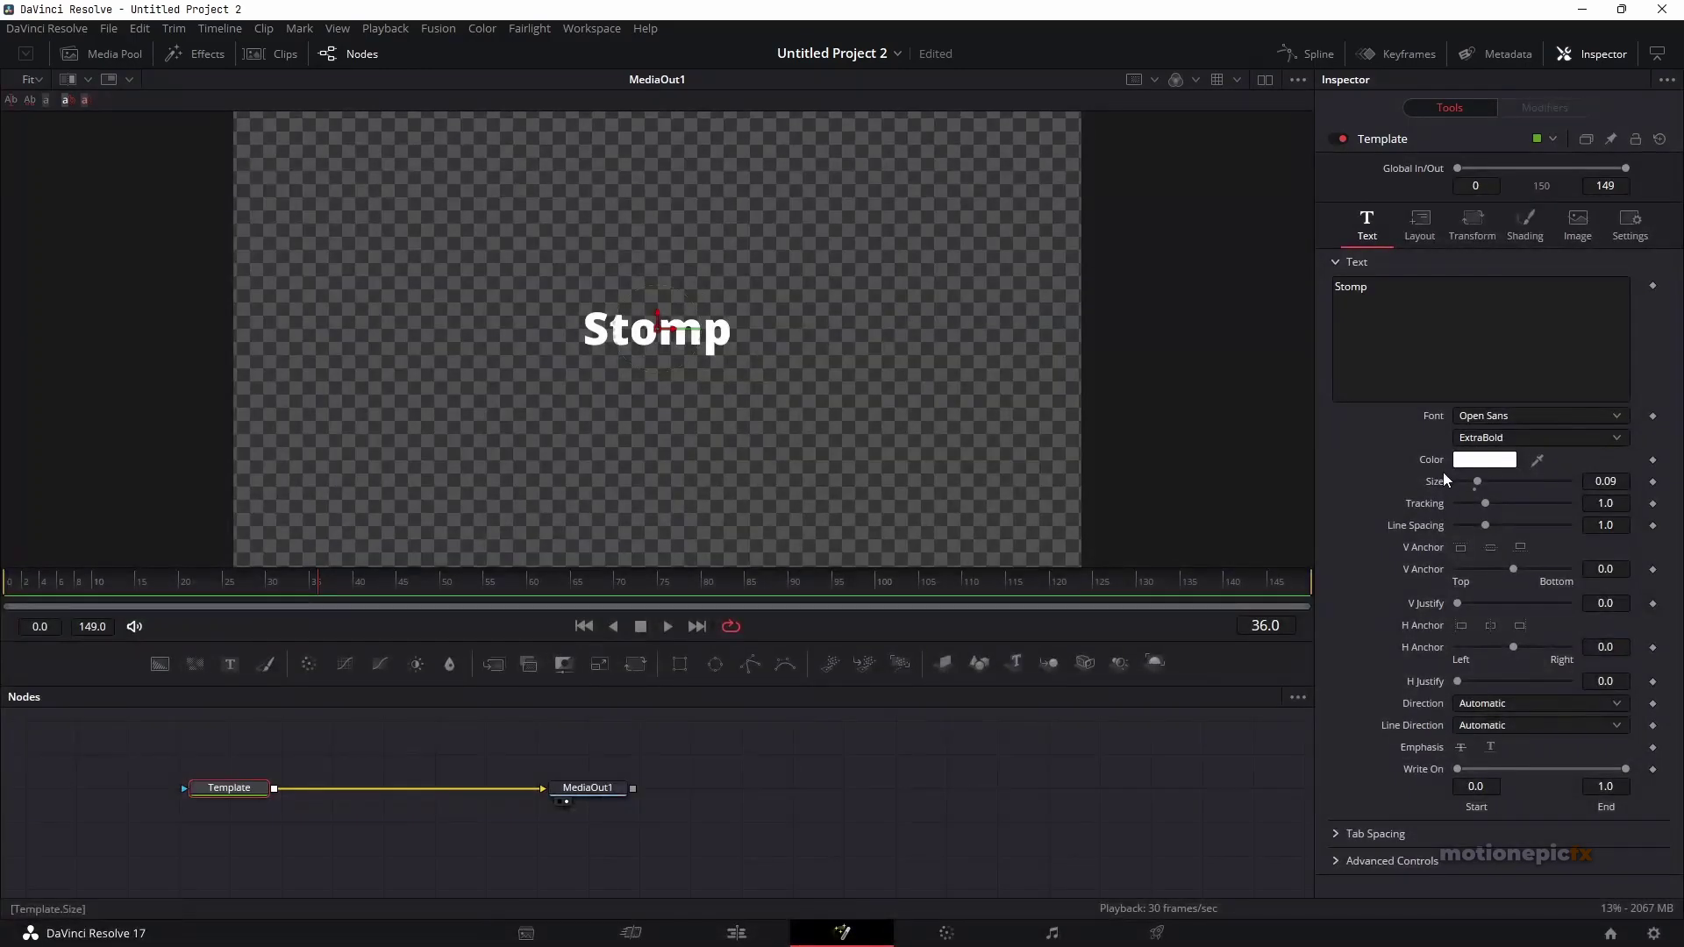
left_click(1419, 235)
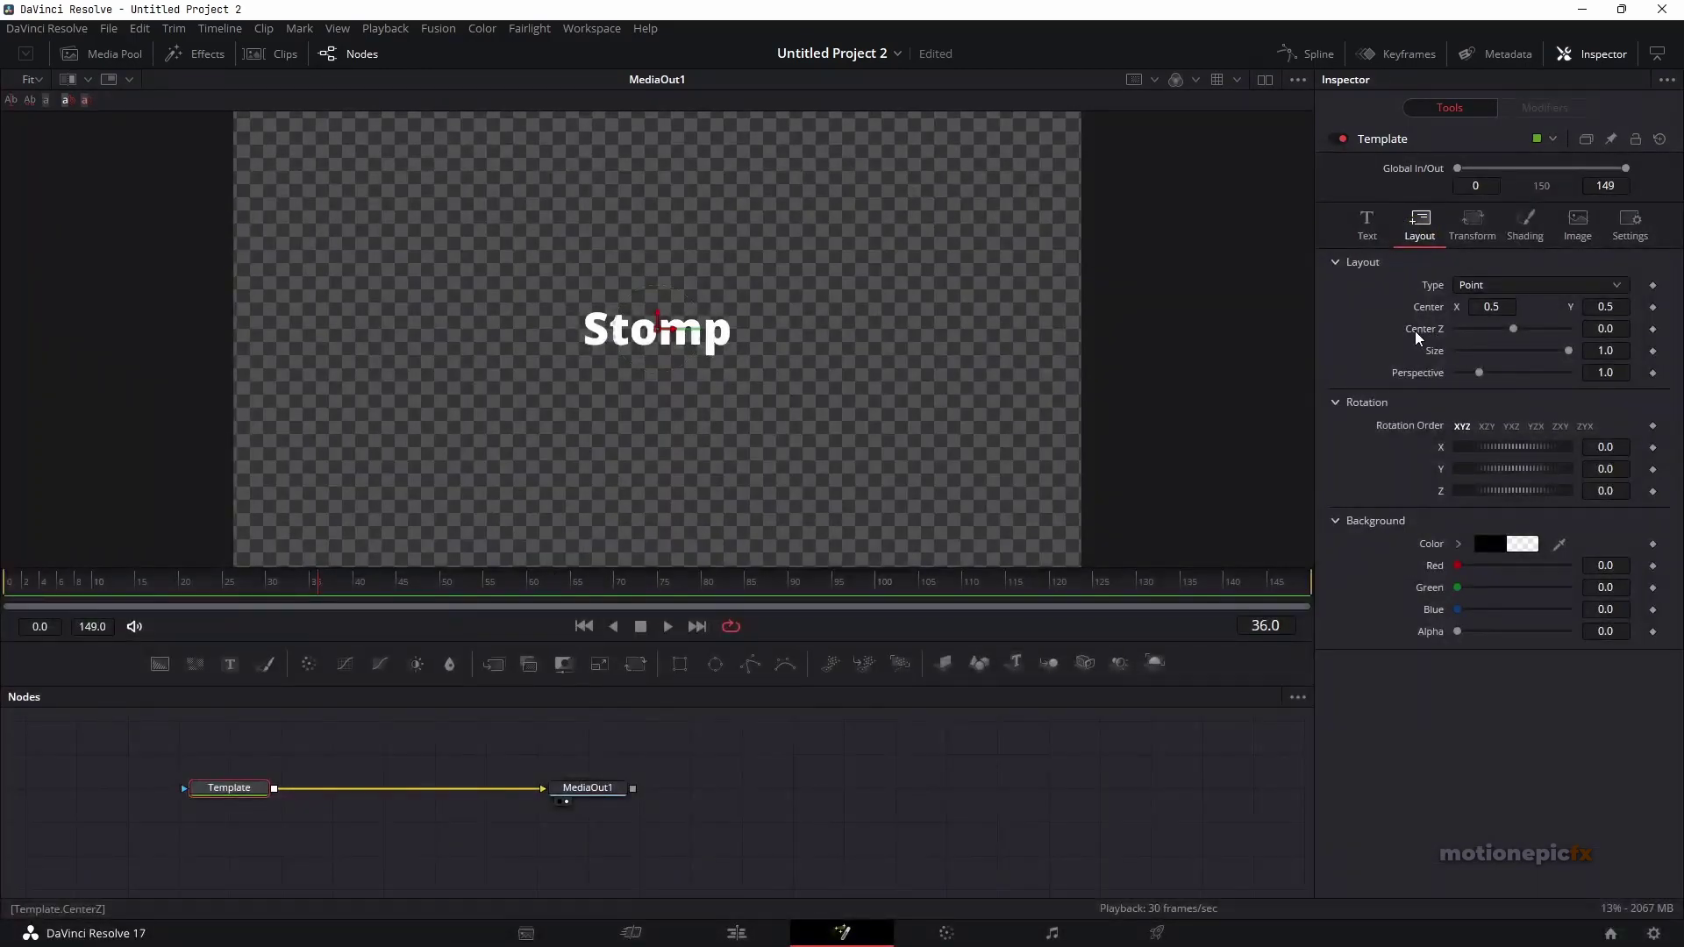
- Keyframe Center Z at 0 on frame 36 and -1.1 on frame 26, then preview
left_click(1652, 330)
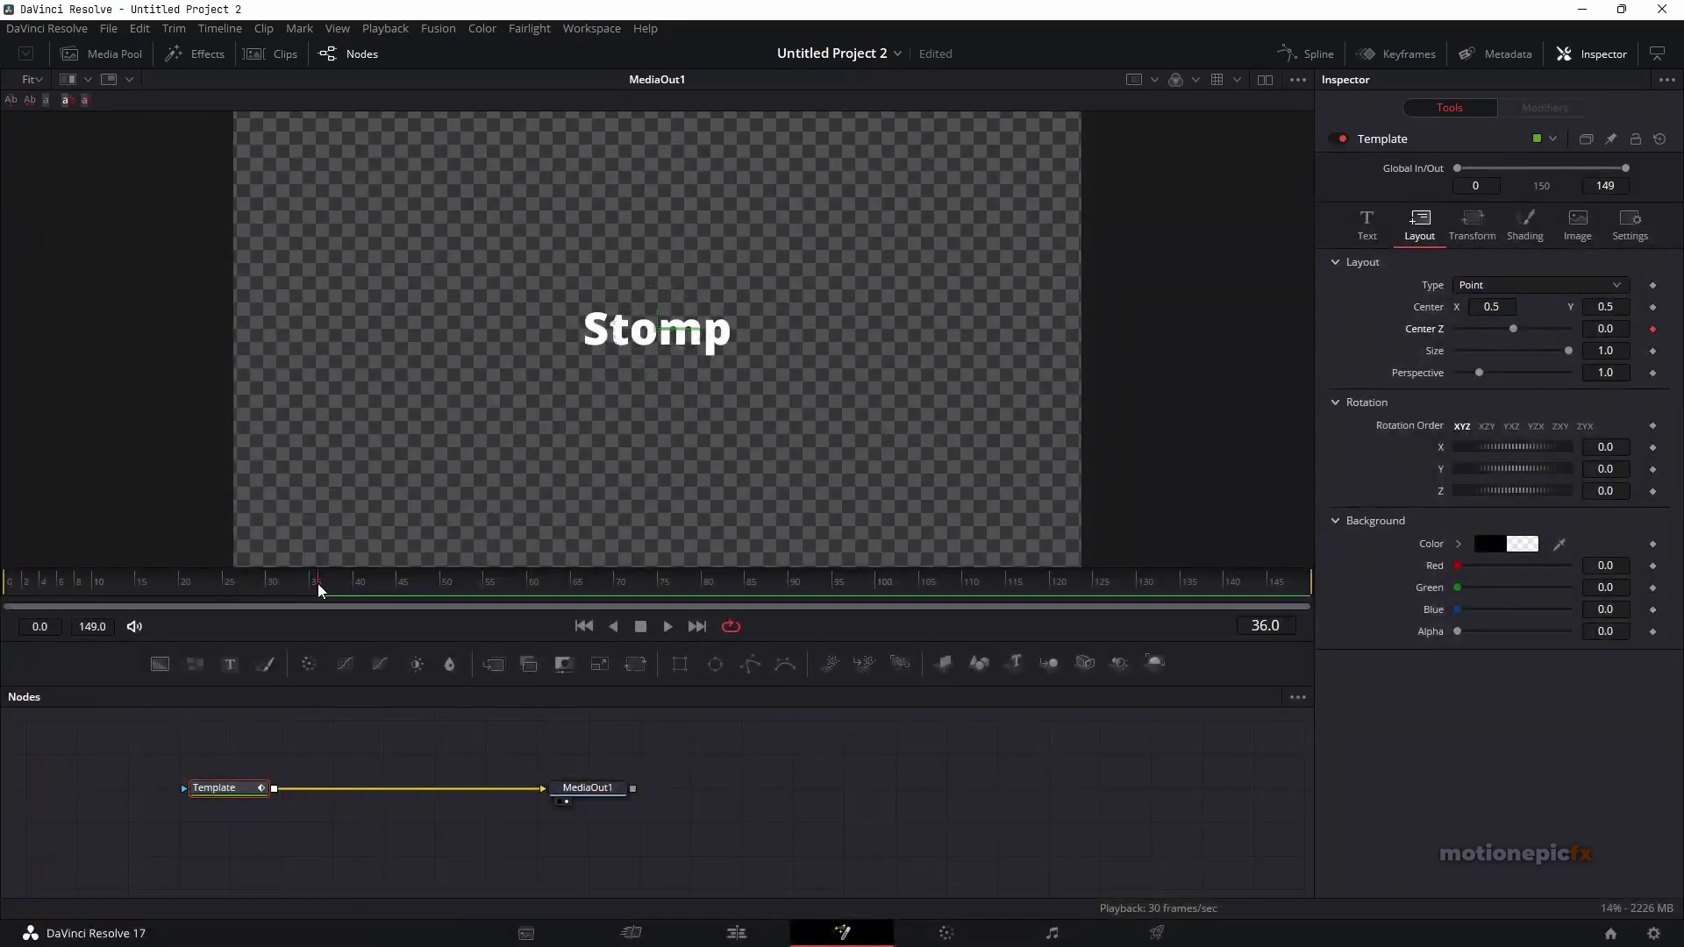
left_click_drag(316, 590, 236, 590)
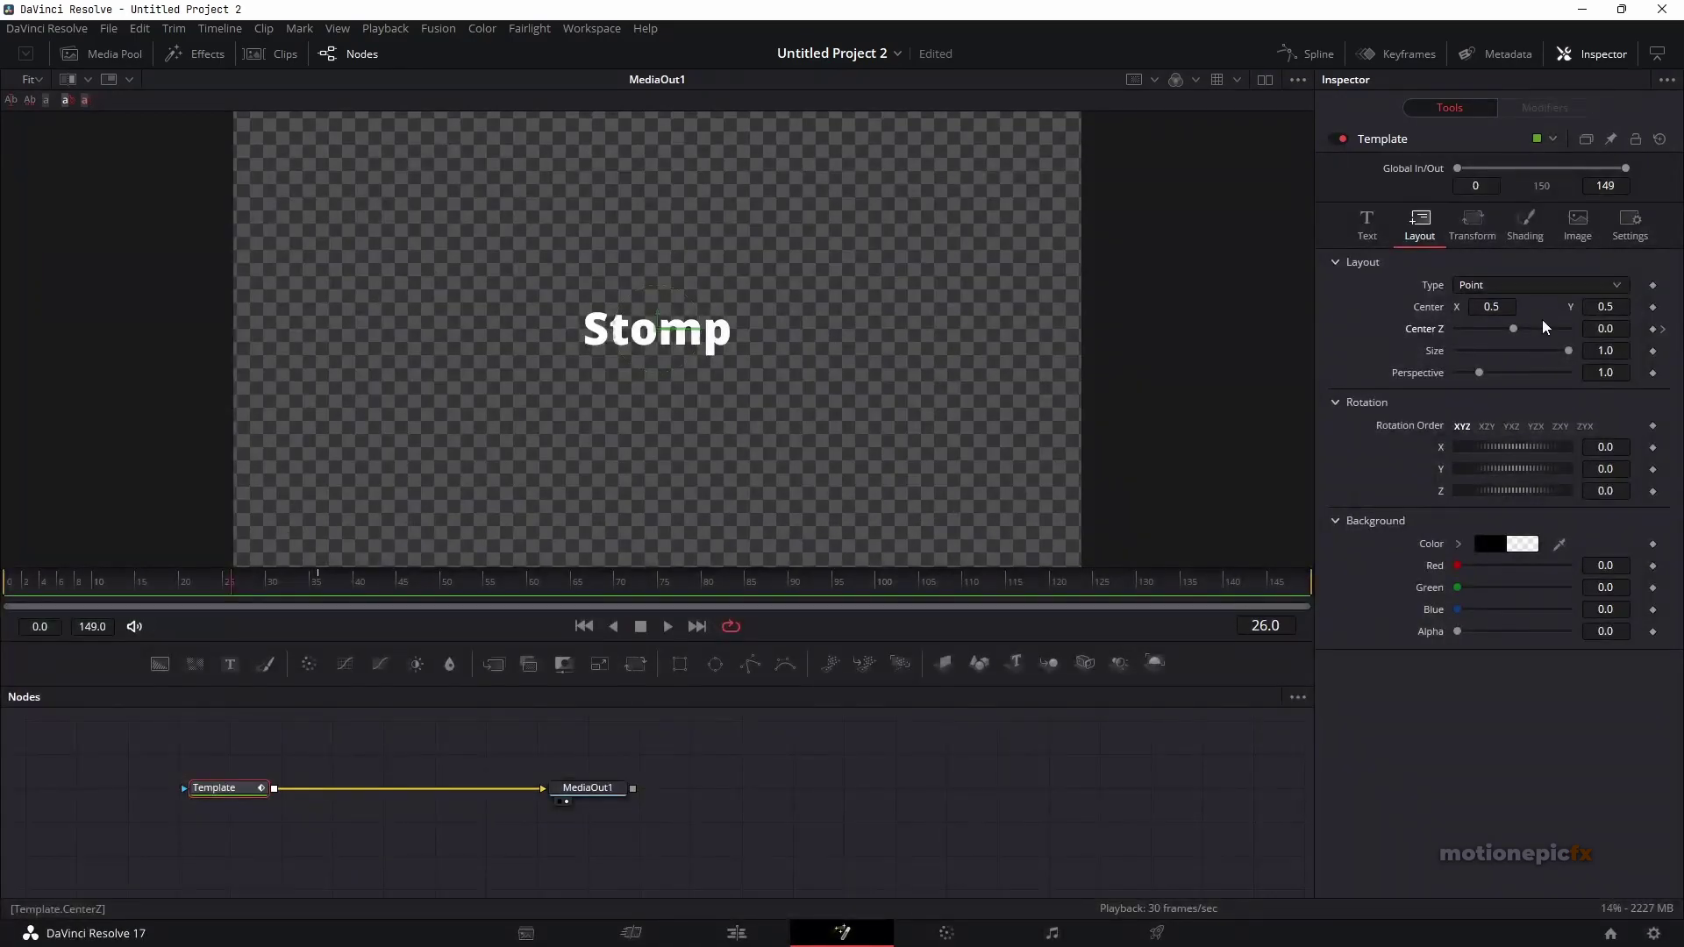
left_click(1607, 328)
key("Tab")
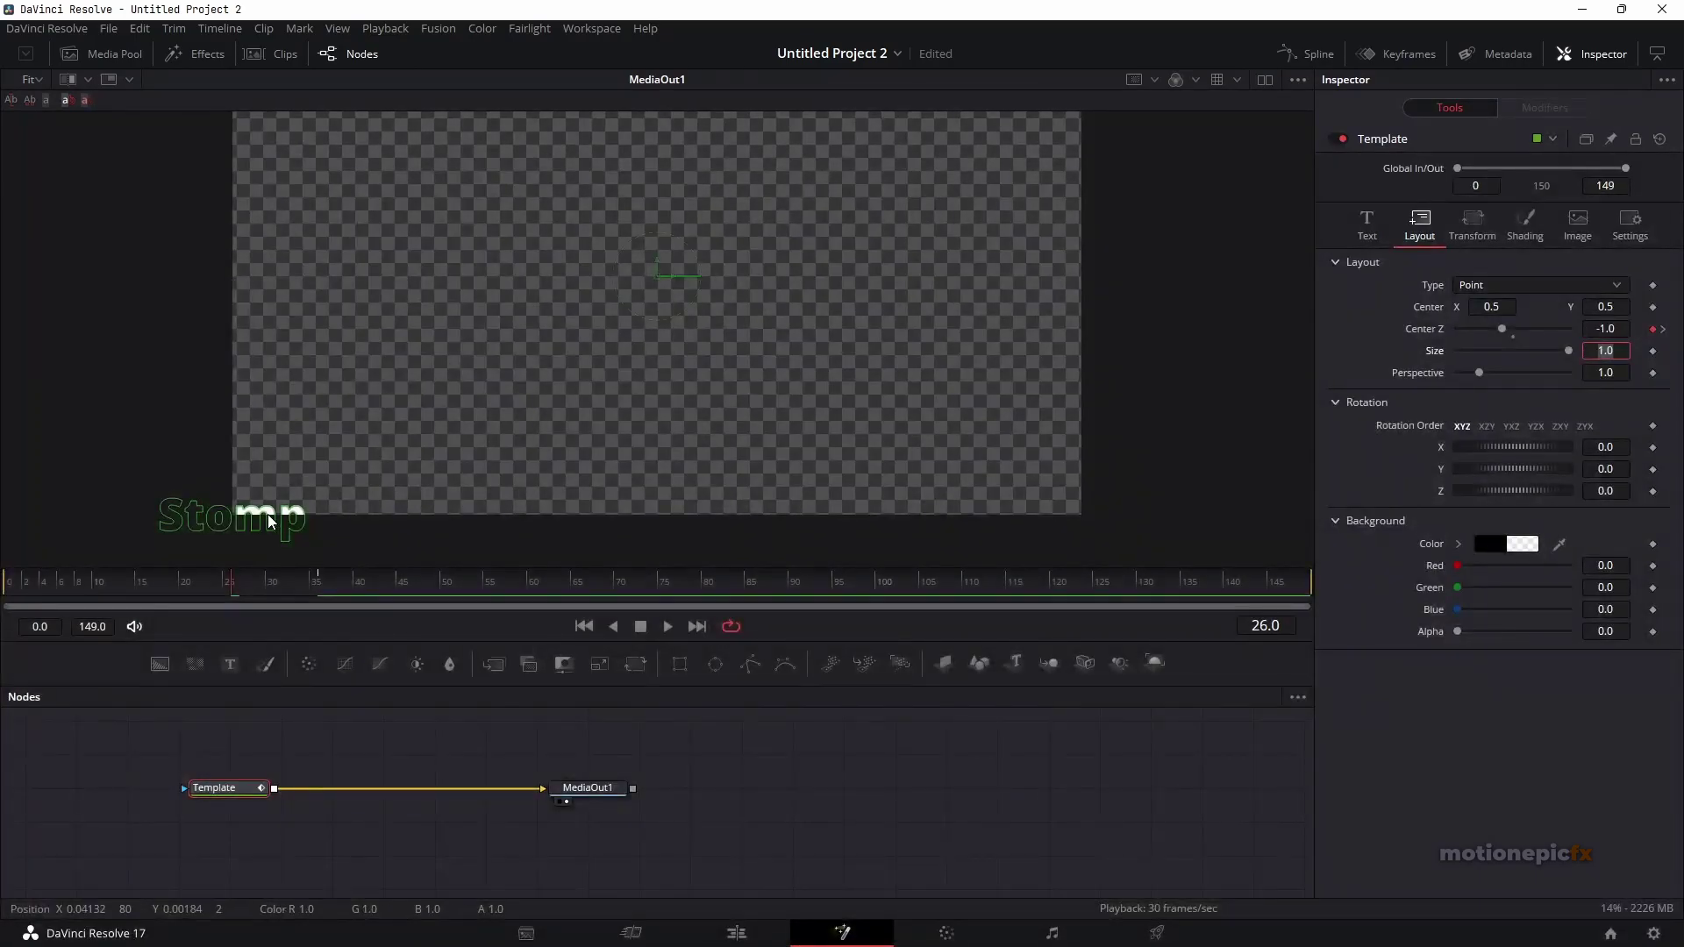
left_click(1620, 328)
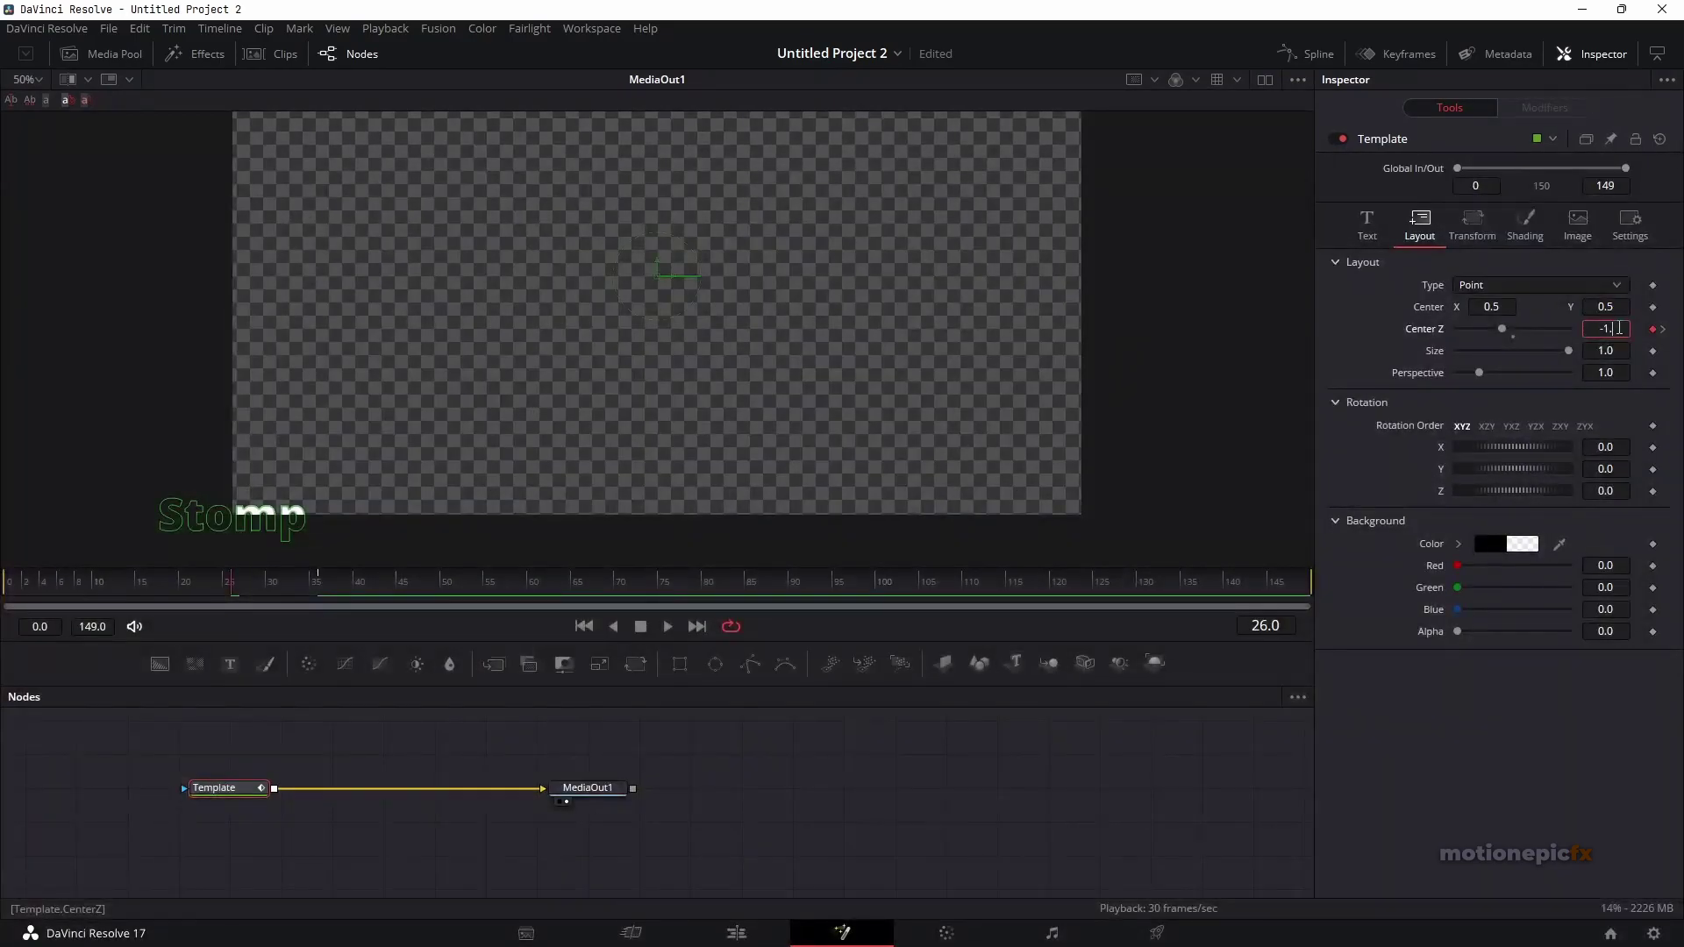
key("Tab")
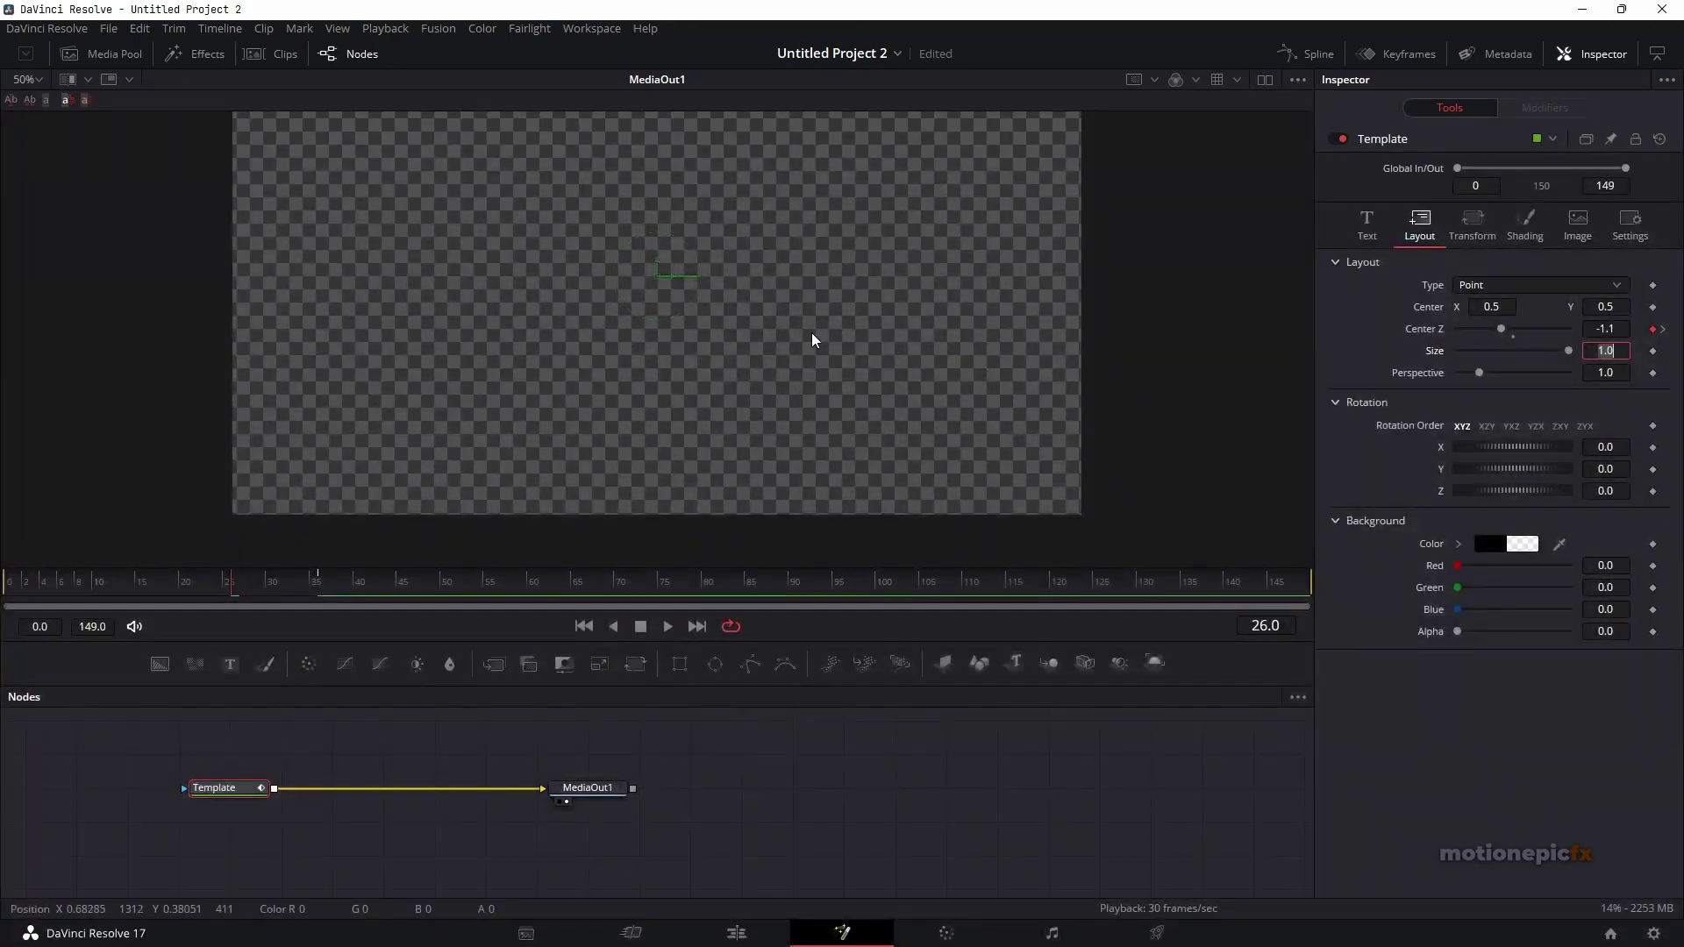
scroll(789, 338, "down", 2)
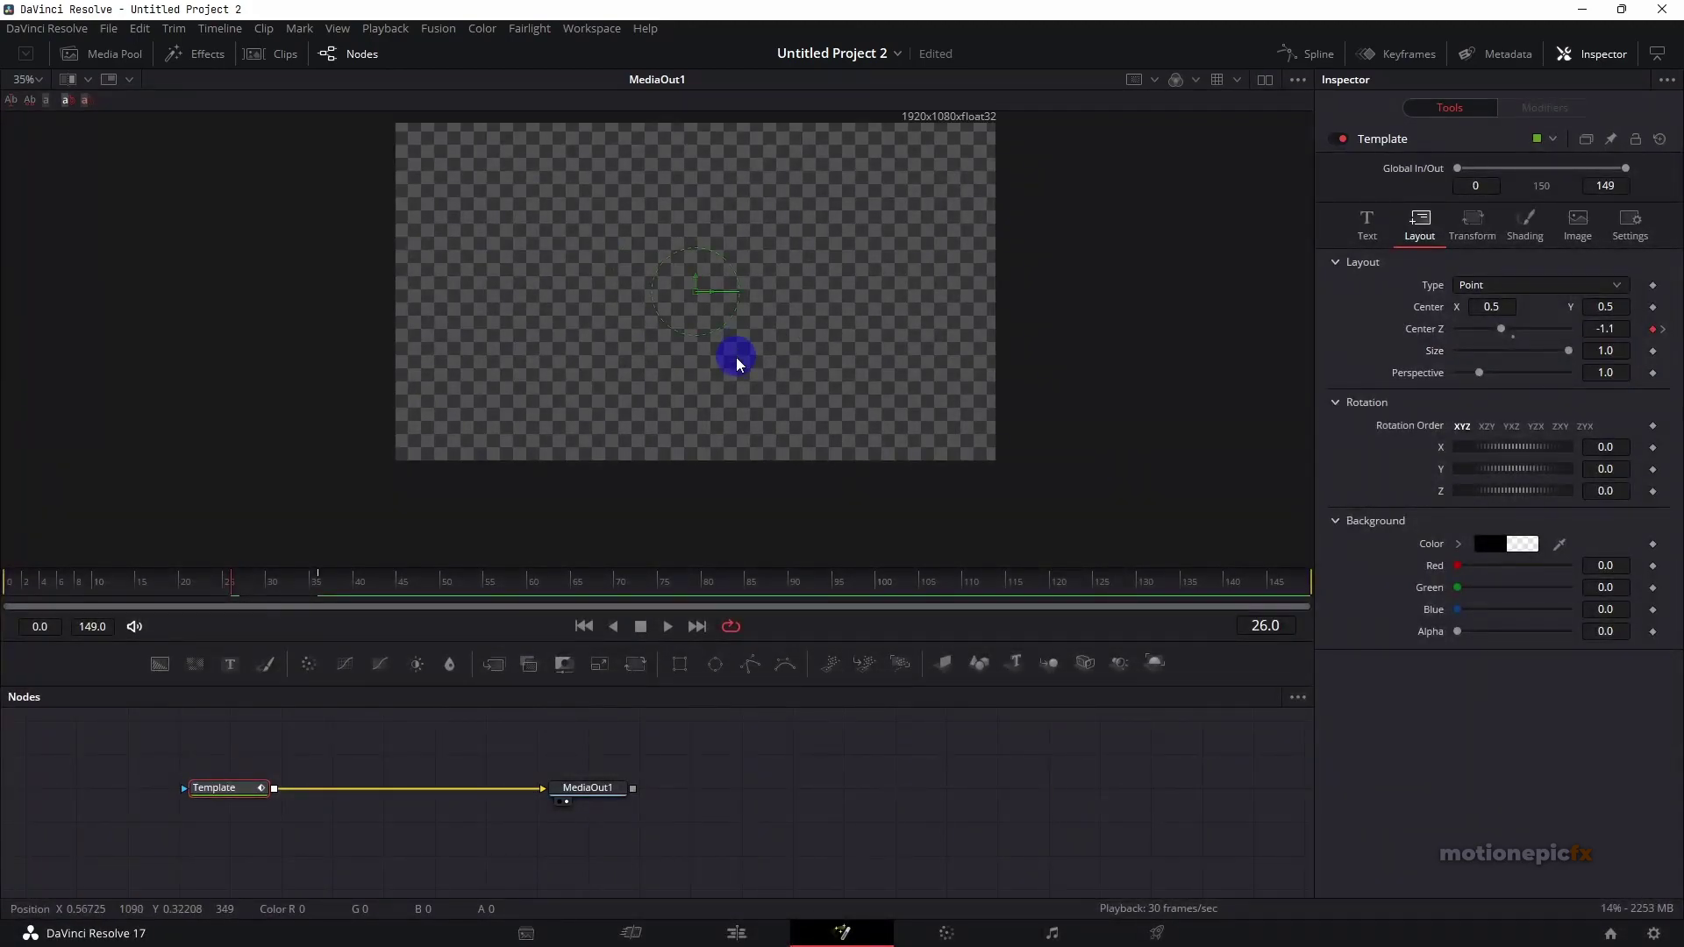
left_click(230, 583)
left_click_drag(237, 587, 317, 583)
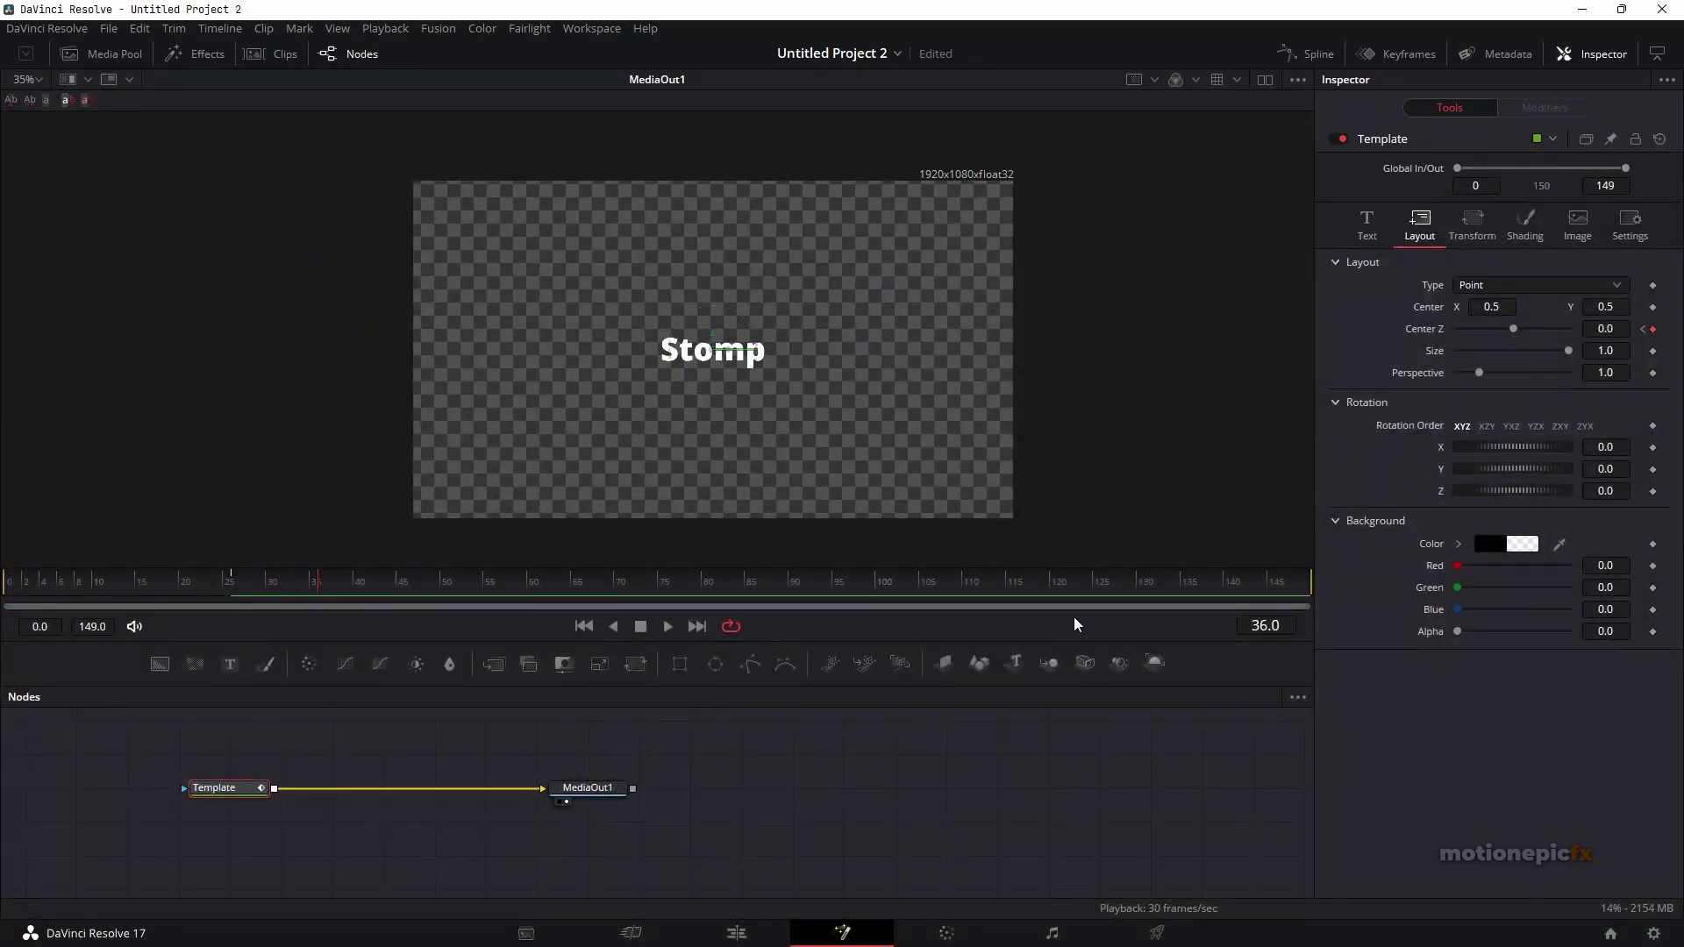
left_click(1366, 223)
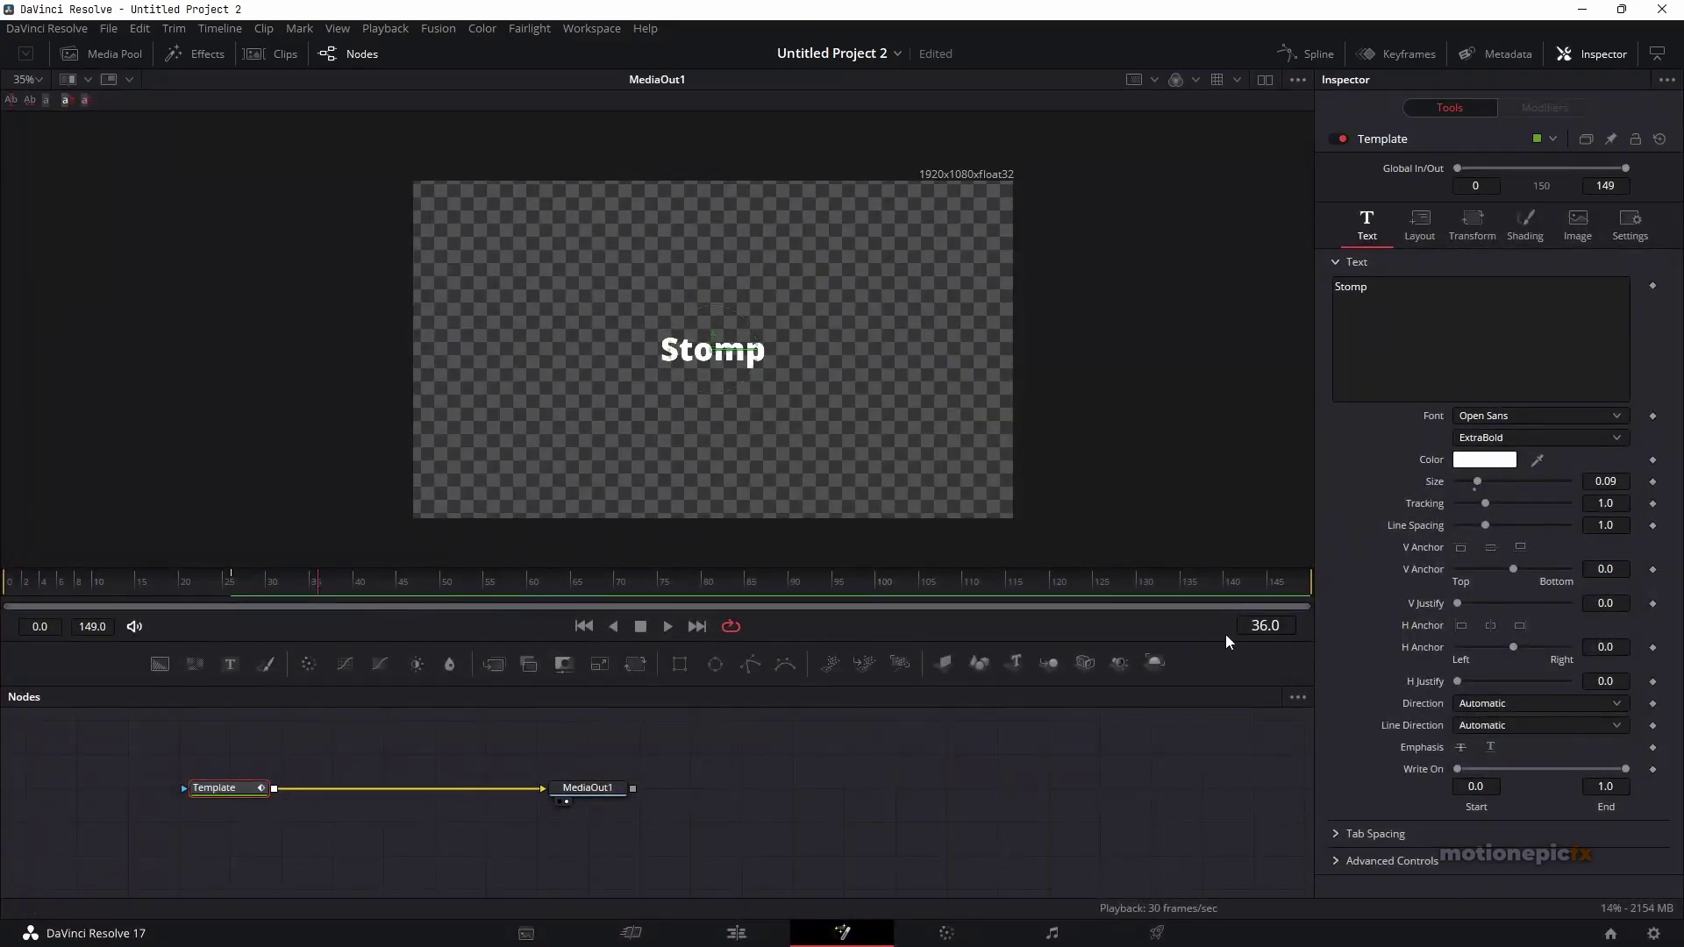
- Keyframe Tracking at 1.0 on frame 36 and 1.5 on frame 25, then preview
left_click(1653, 505)
left_click_drag(314, 593, 232, 586)
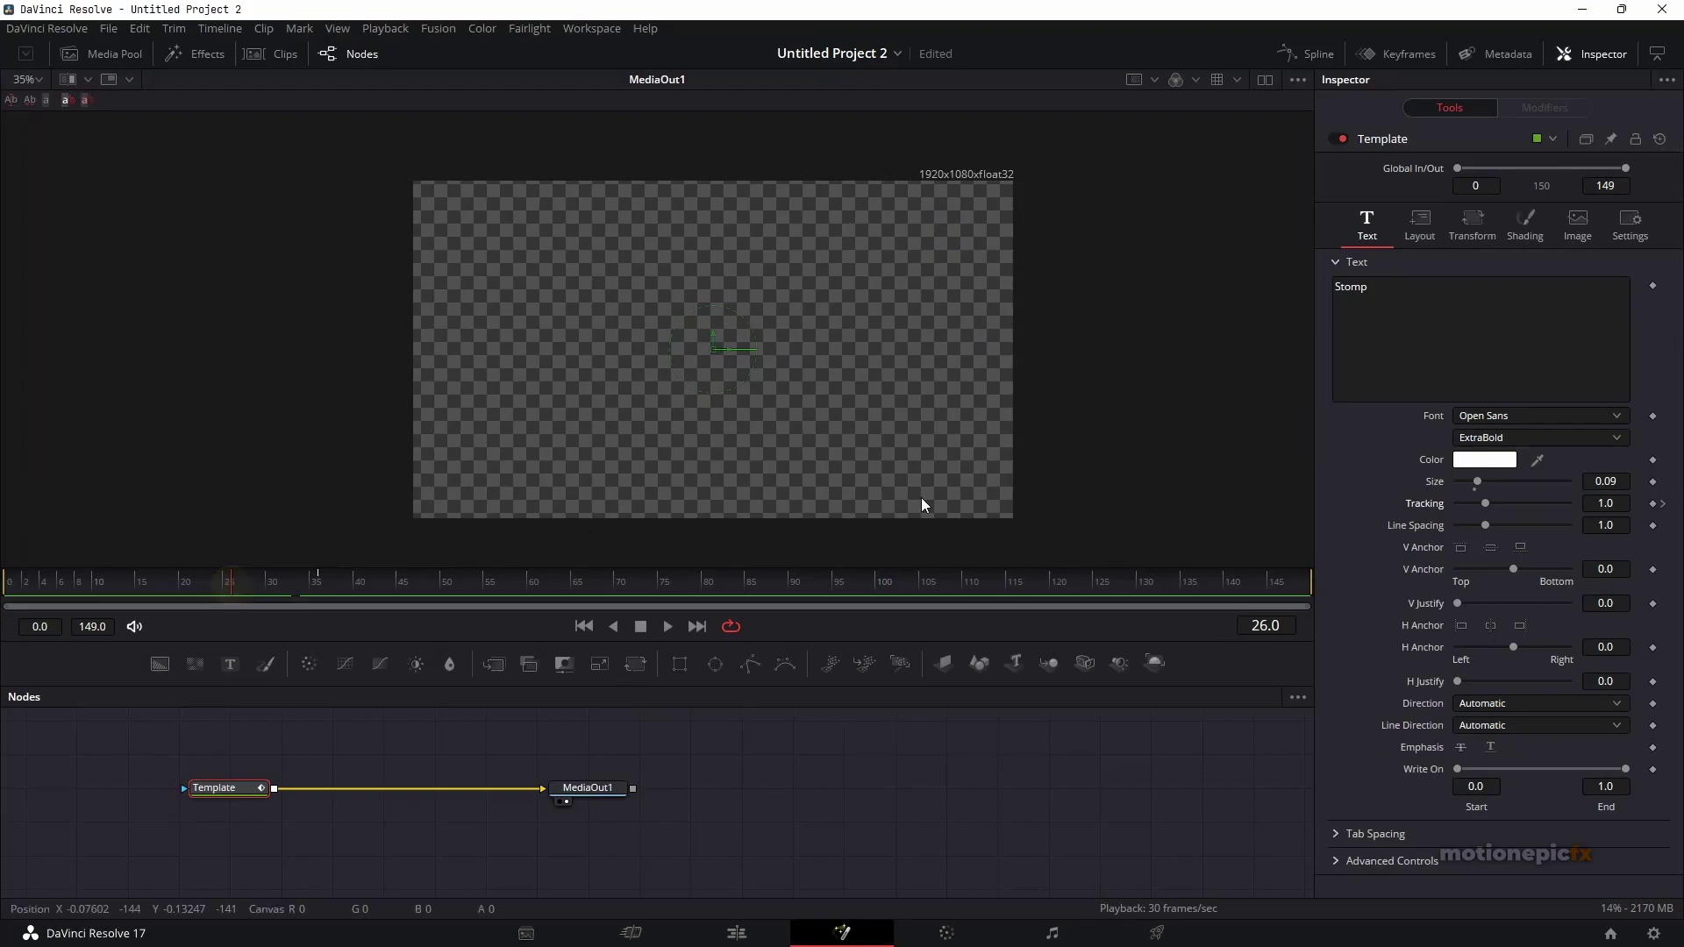
left_click(1617, 501)
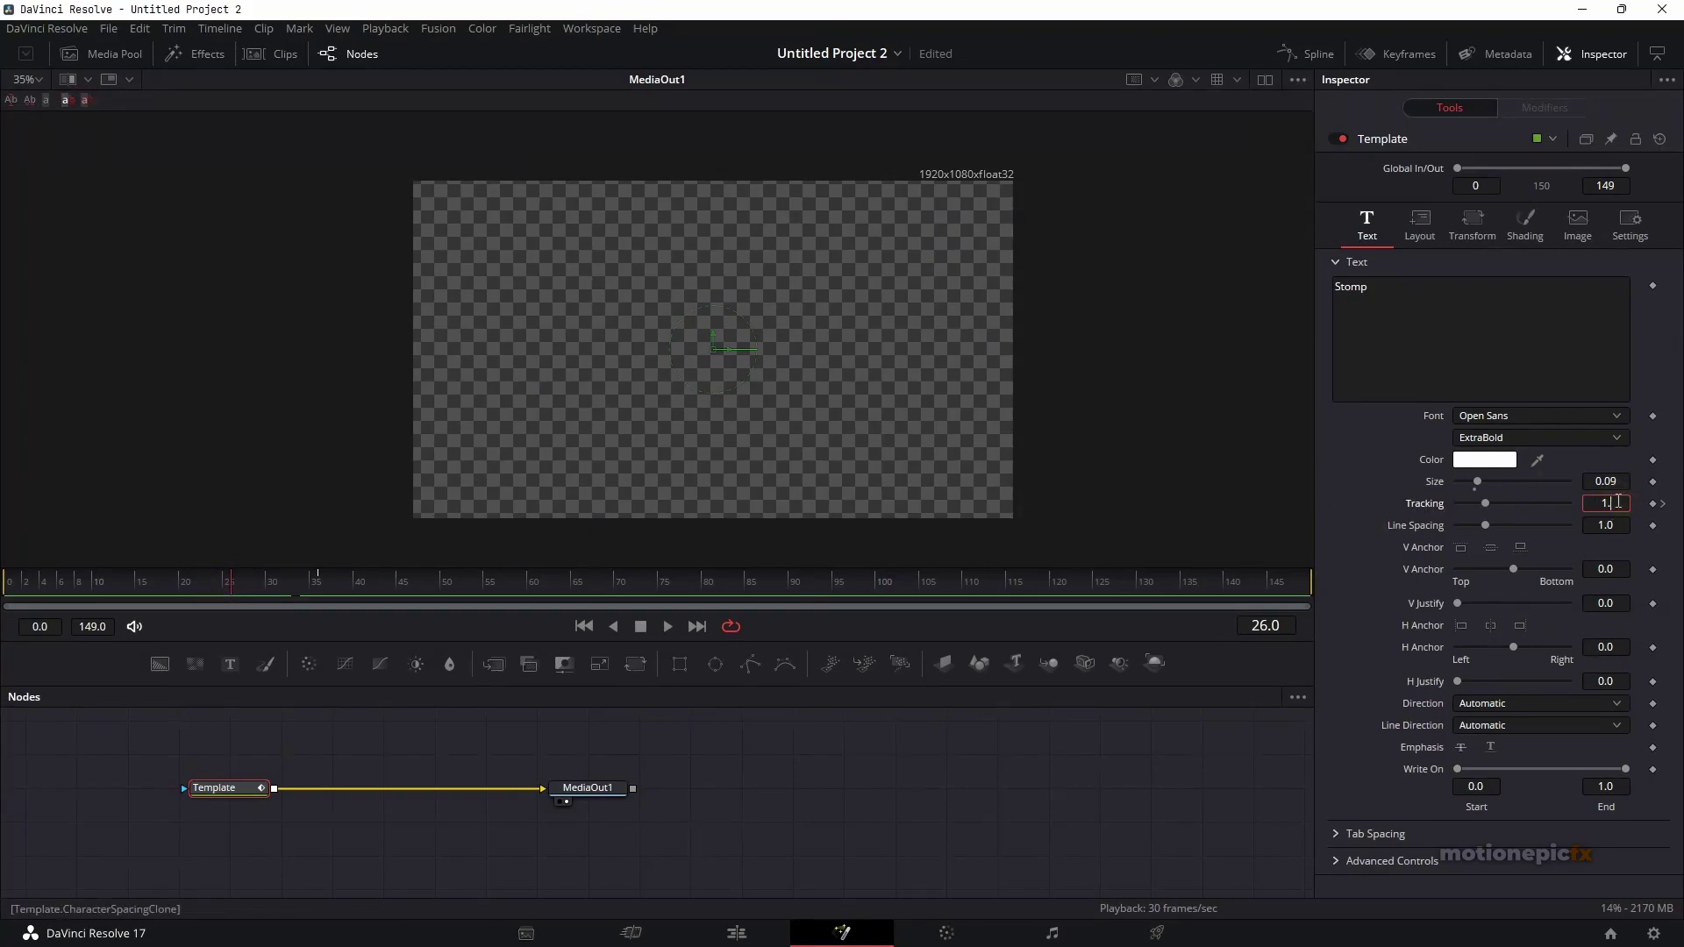
key("Tab")
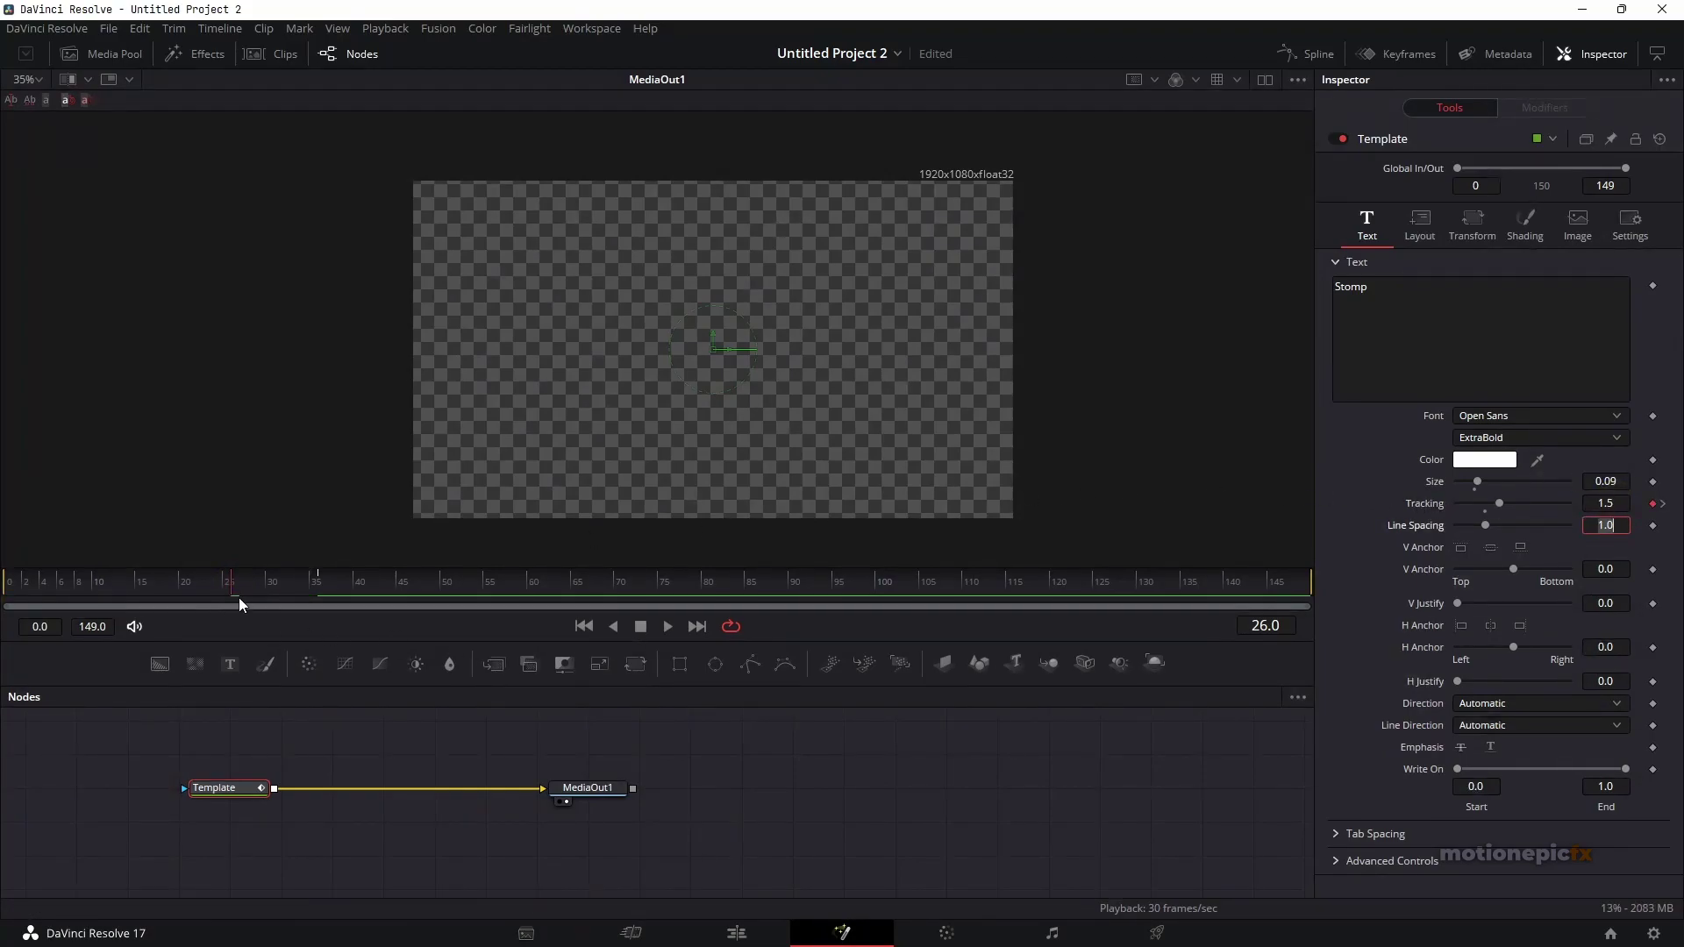
left_click_drag(238, 587, 282, 580)
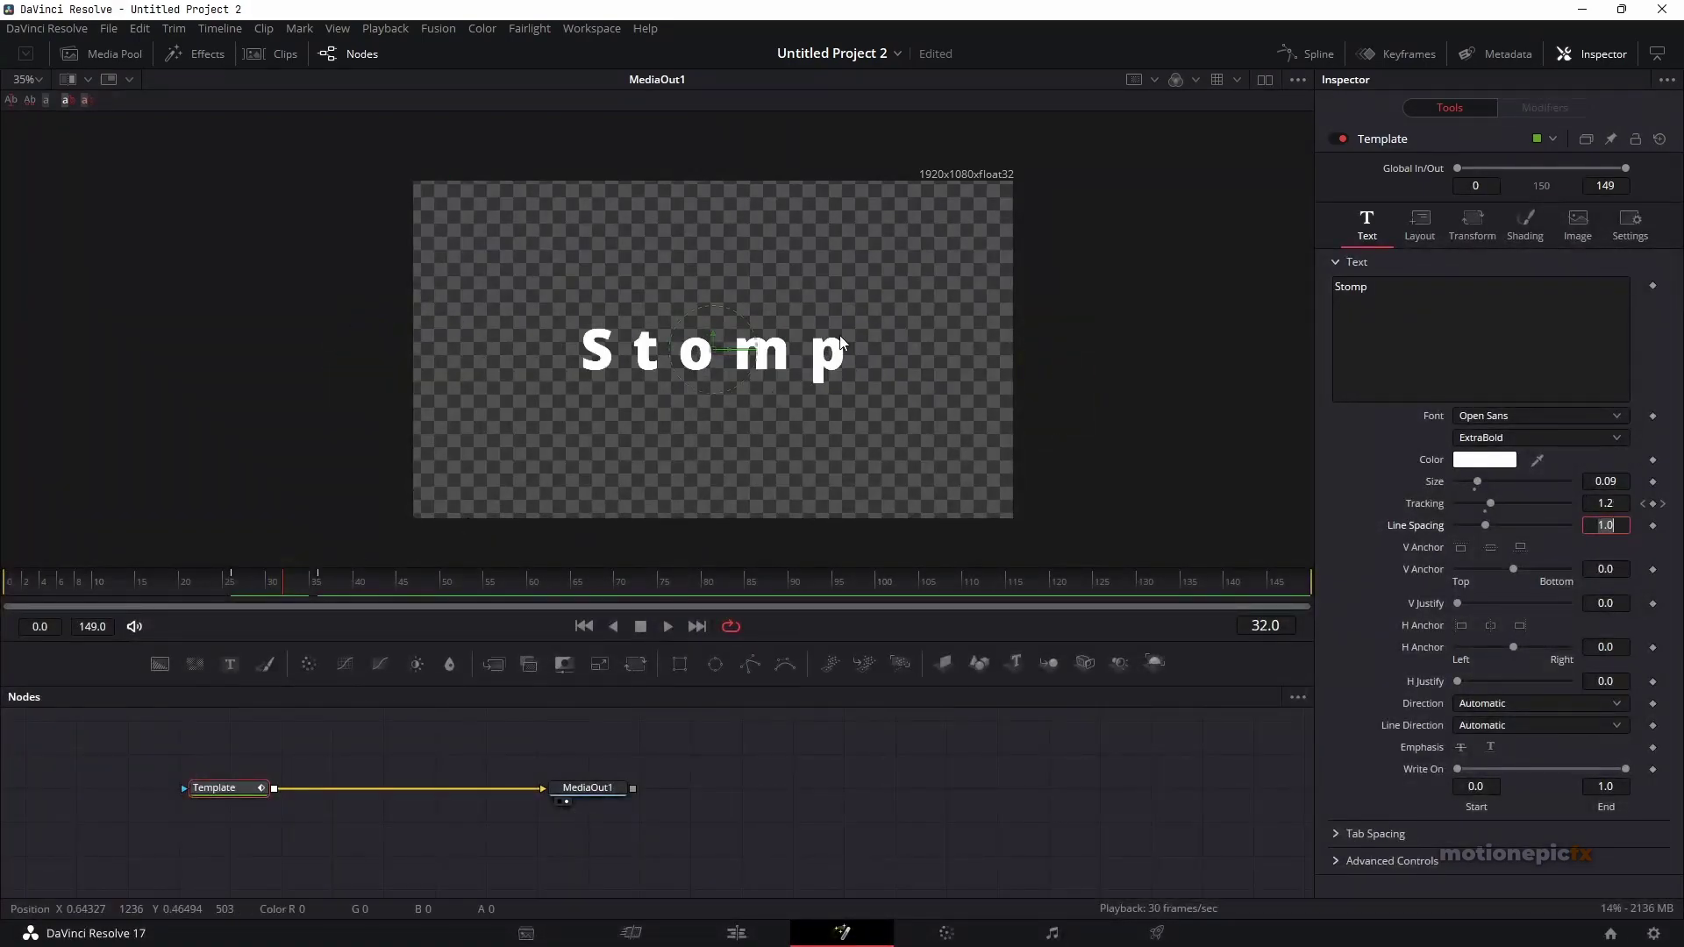
left_click(1312, 49)
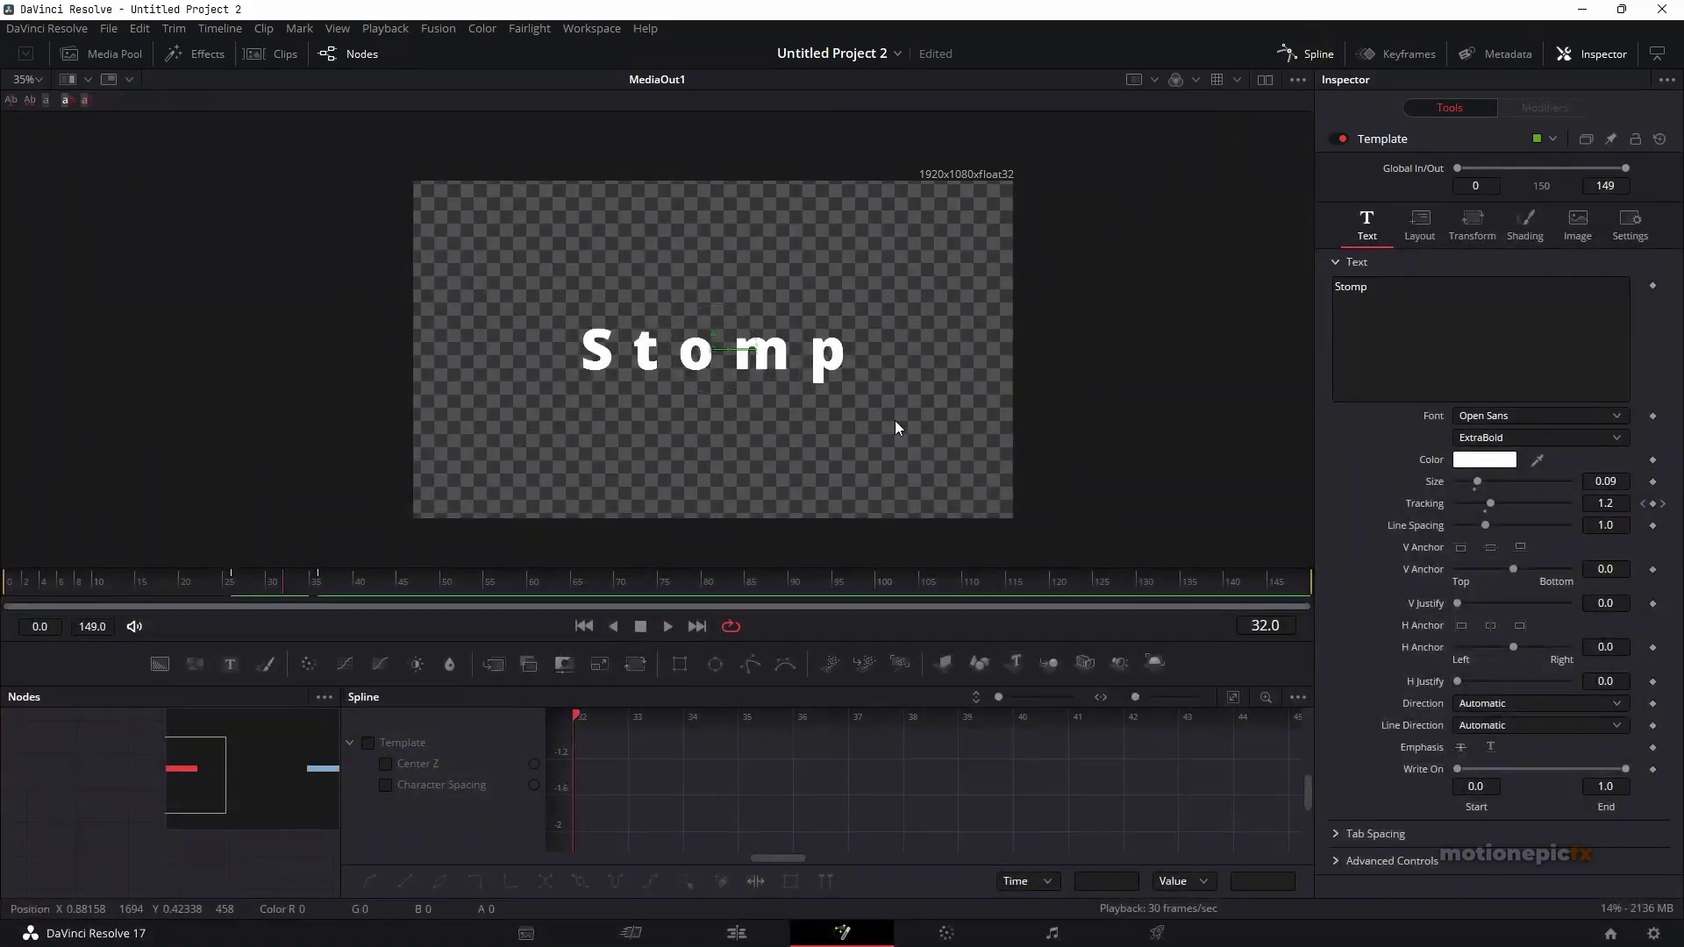
- In the Spline editor, smooth both Center Z keyframes and set Ease In to 100
left_click(386, 765)
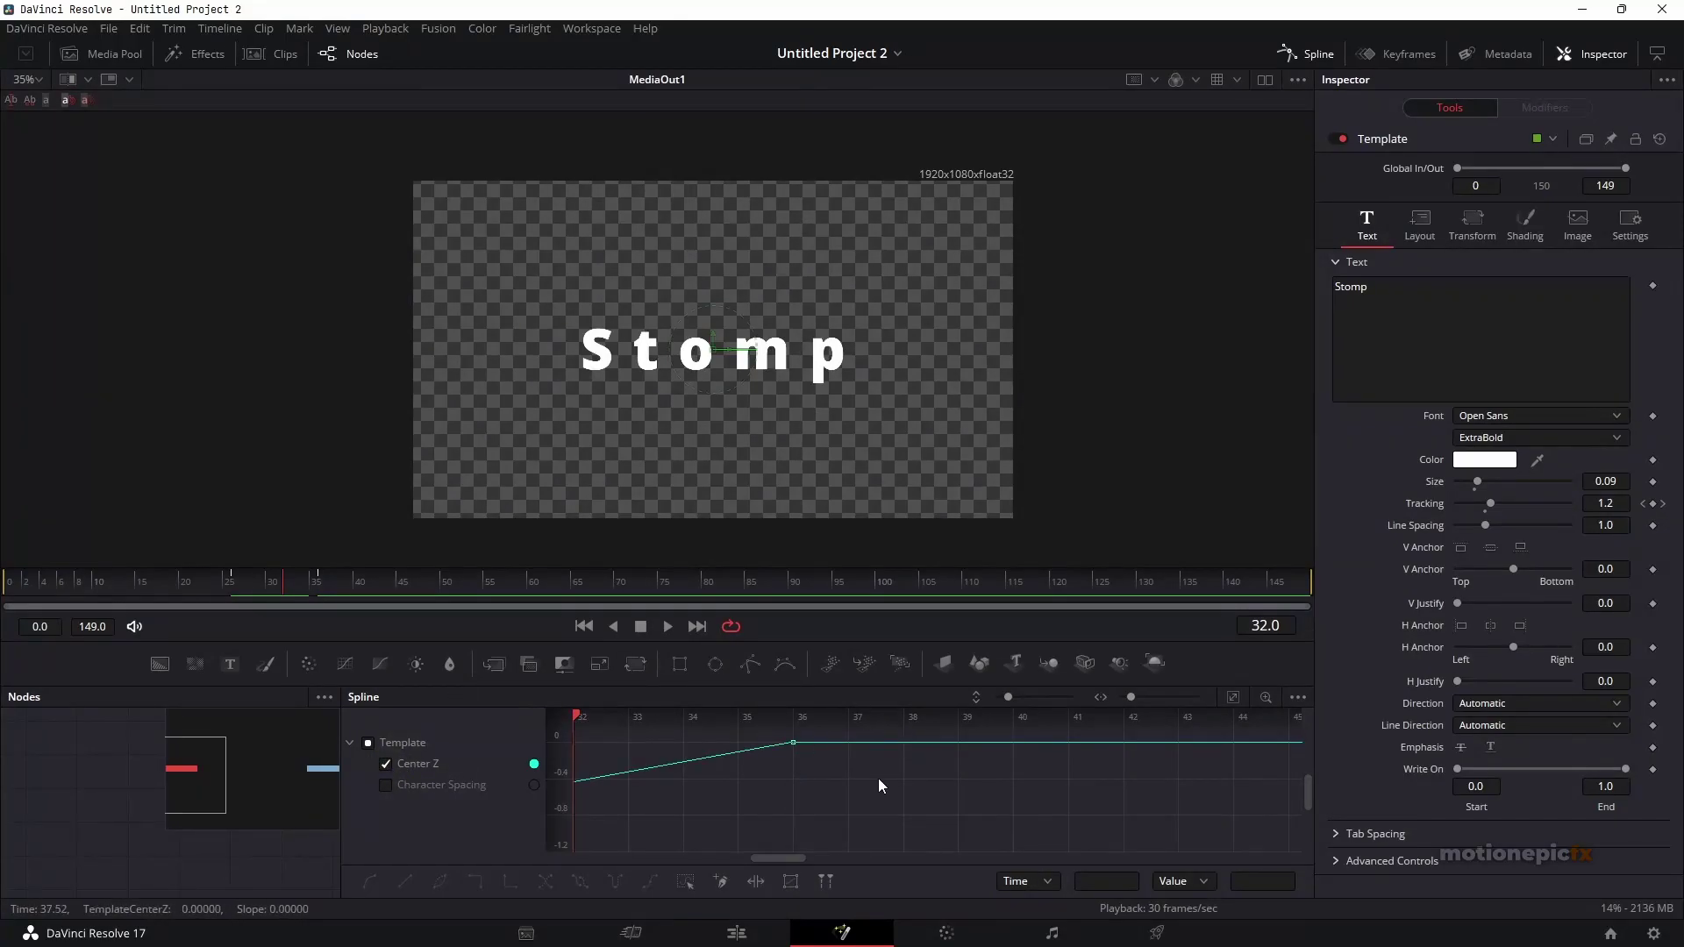
left_click_drag(877, 777, 1229, 777)
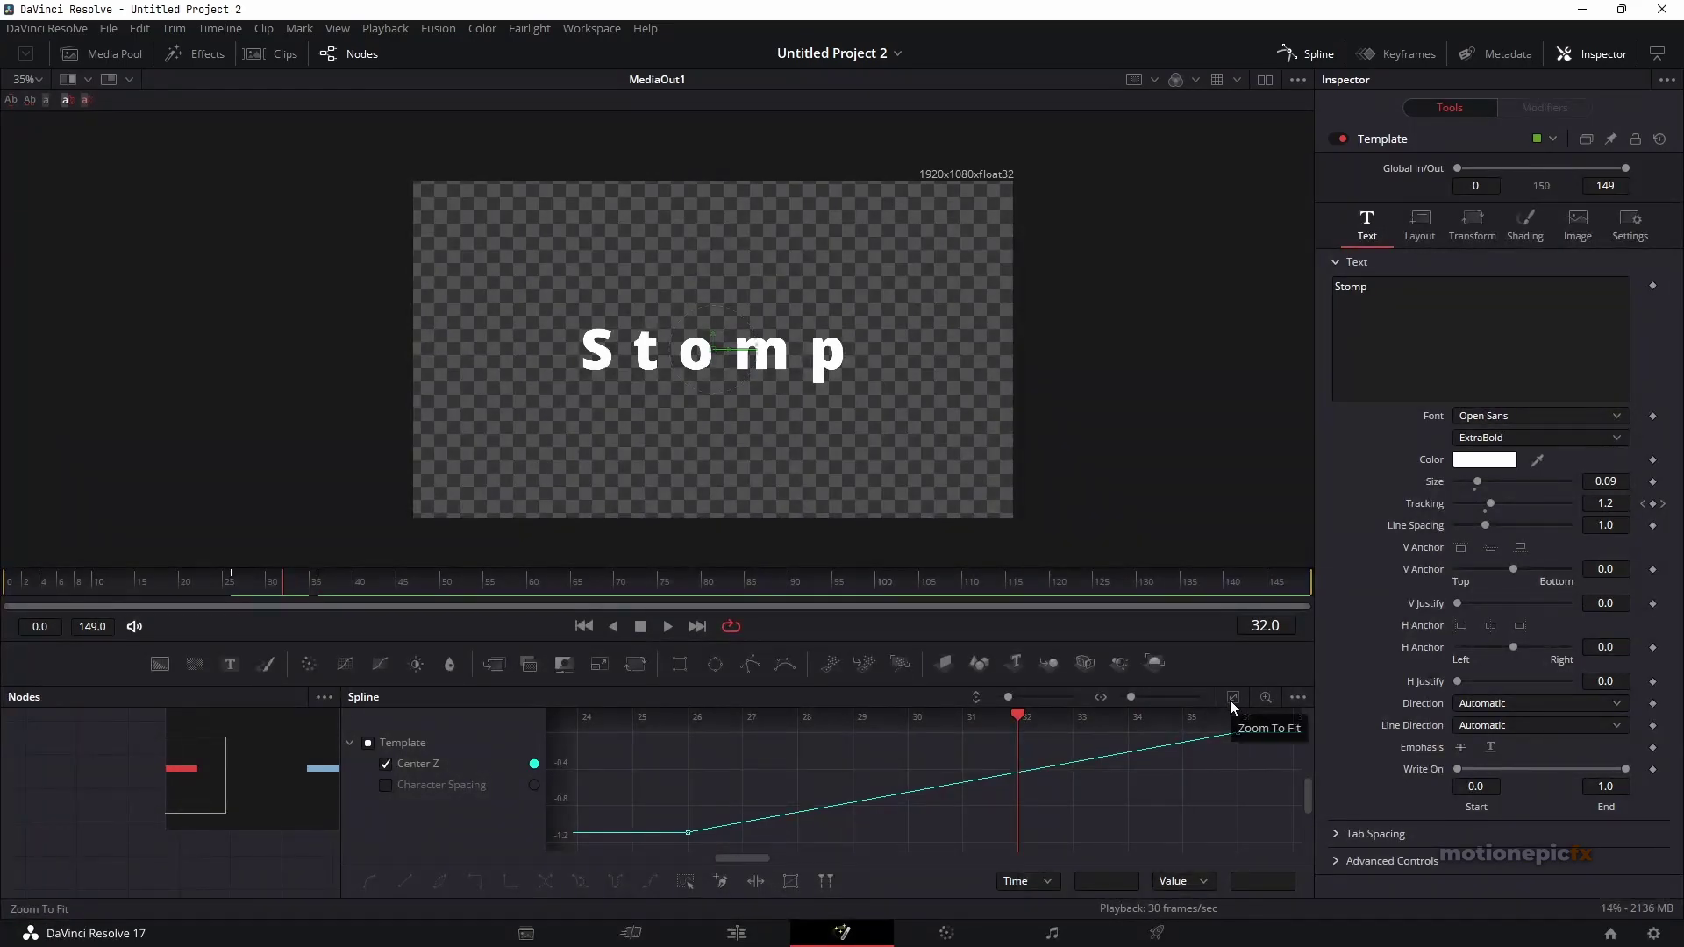
left_click(1232, 698)
left_click(1221, 745)
left_click_drag(1221, 744, 602, 853)
key("s")
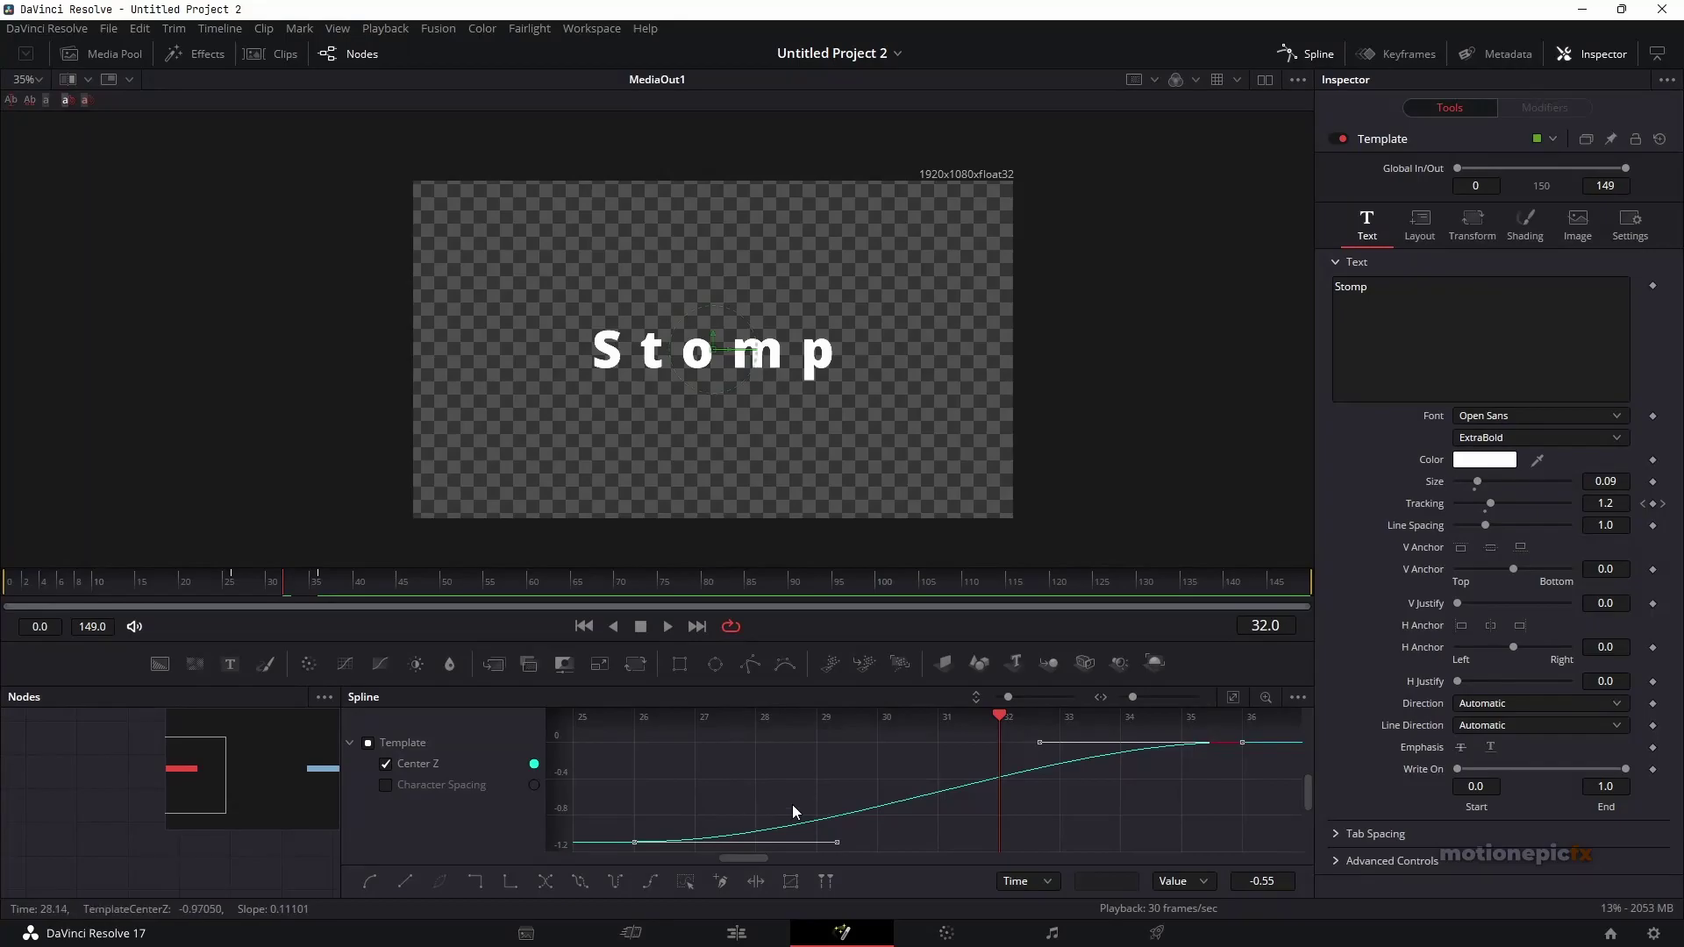
key("t")
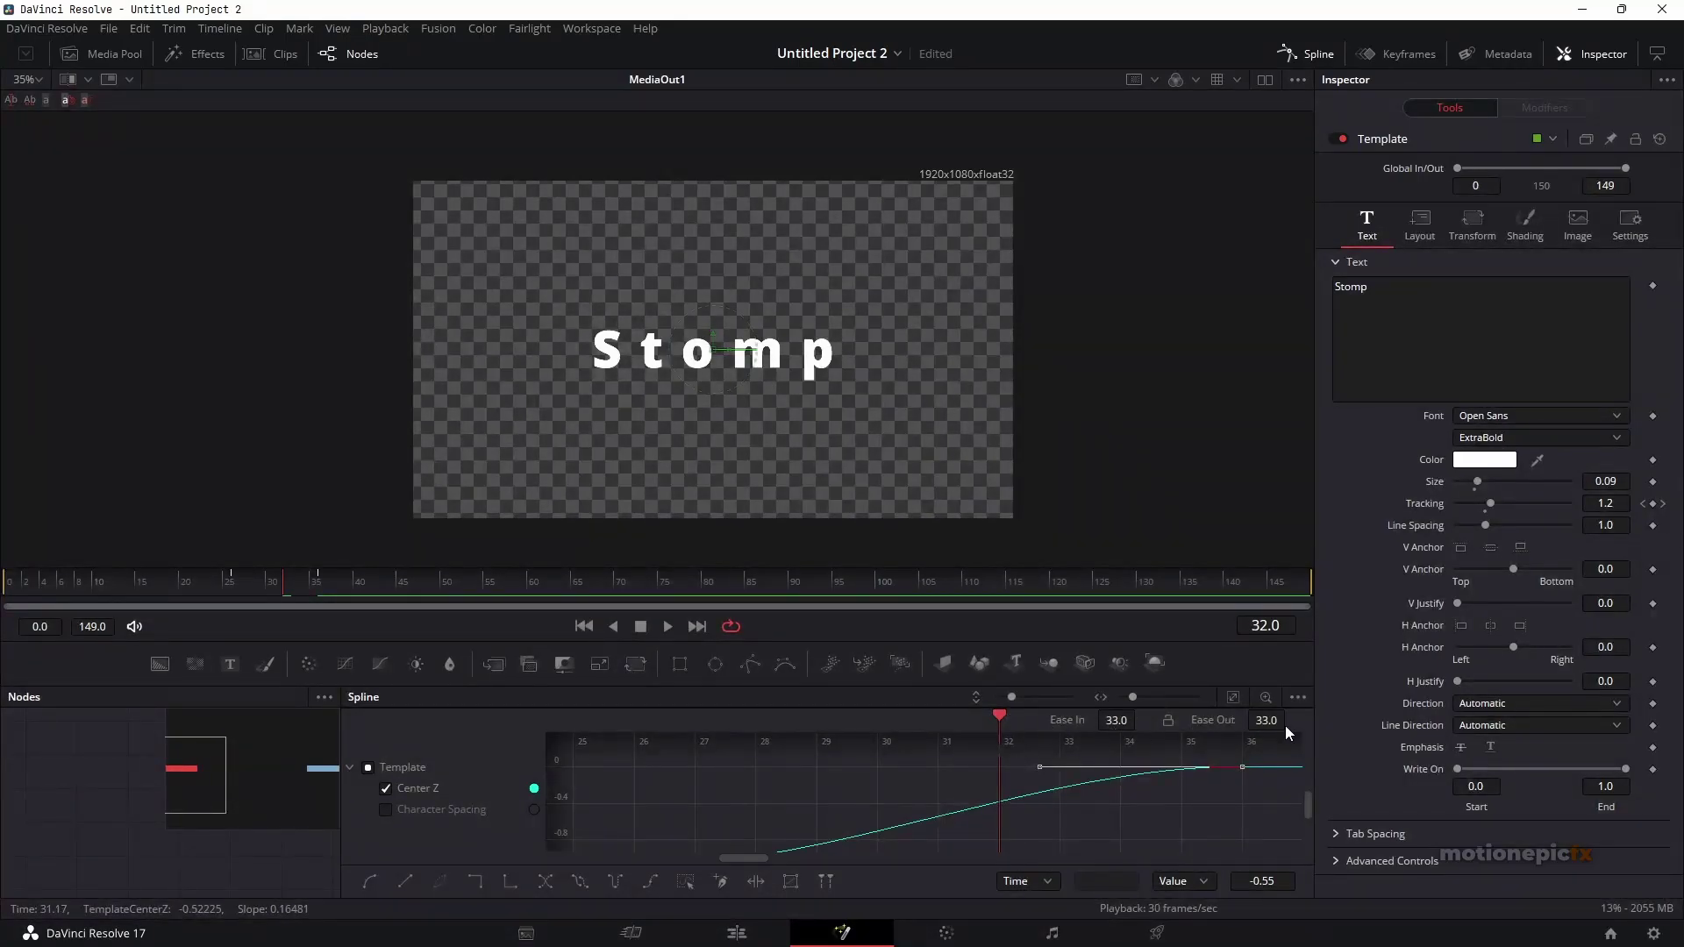
left_click_drag(1109, 728, 1609, 699)
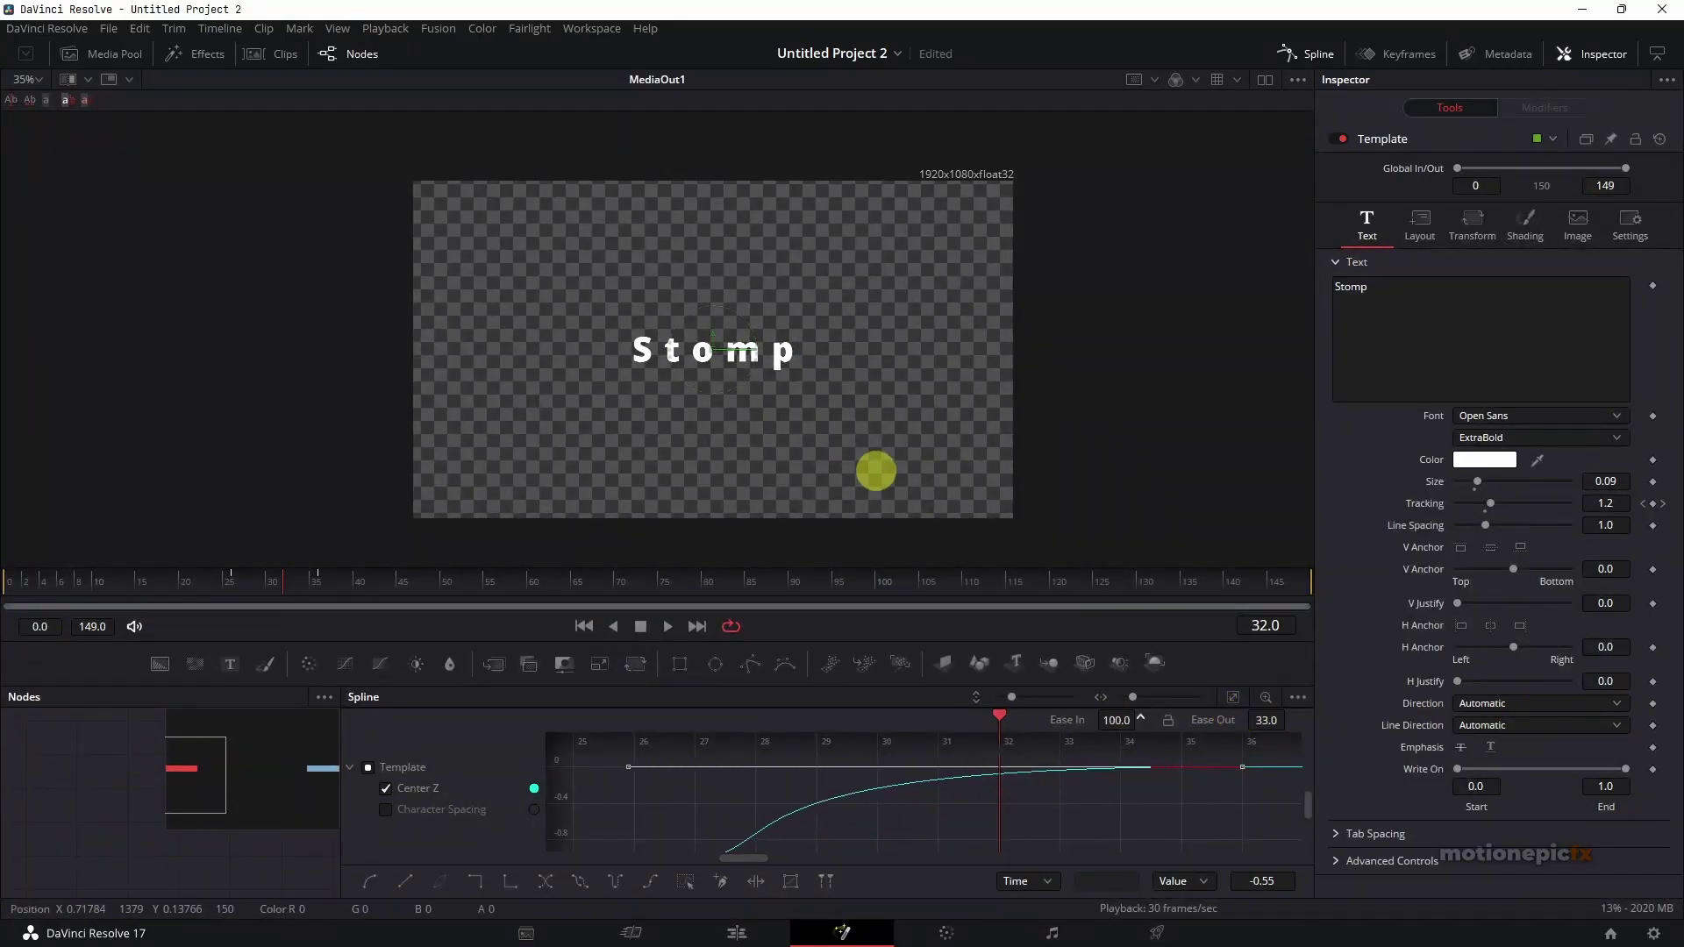
left_click(1287, 54)
left_click(218, 583)
key("space")
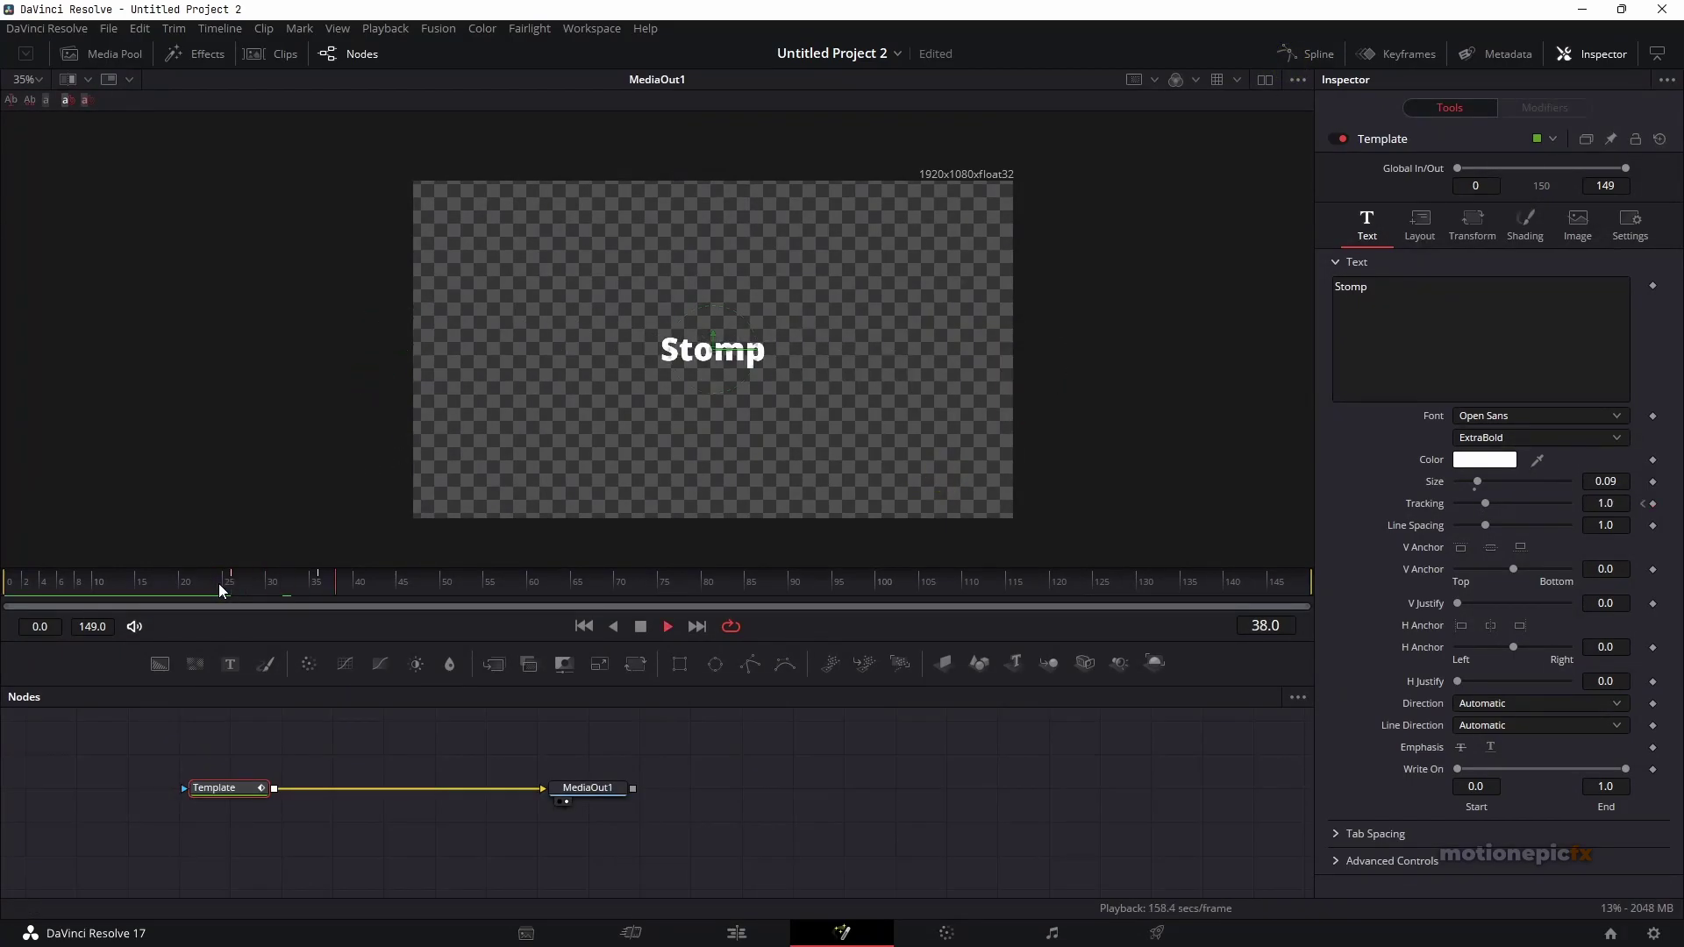
left_click(219, 582)
left_click(219, 582)
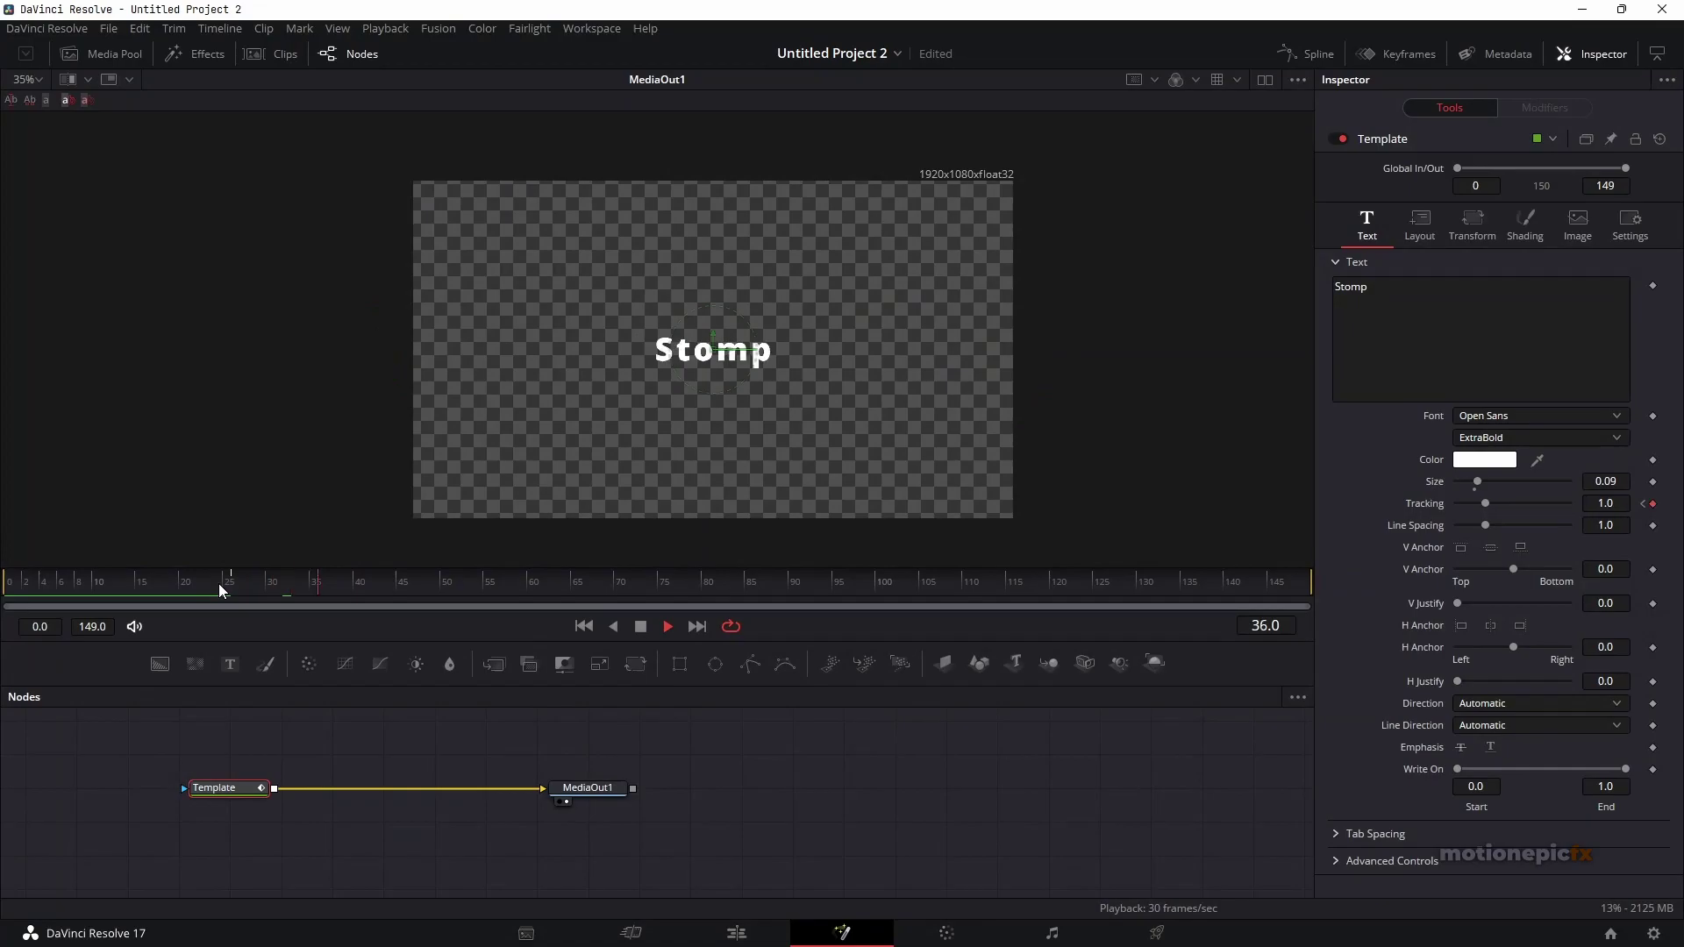
left_click(218, 582)
left_click(218, 582)
key("space")
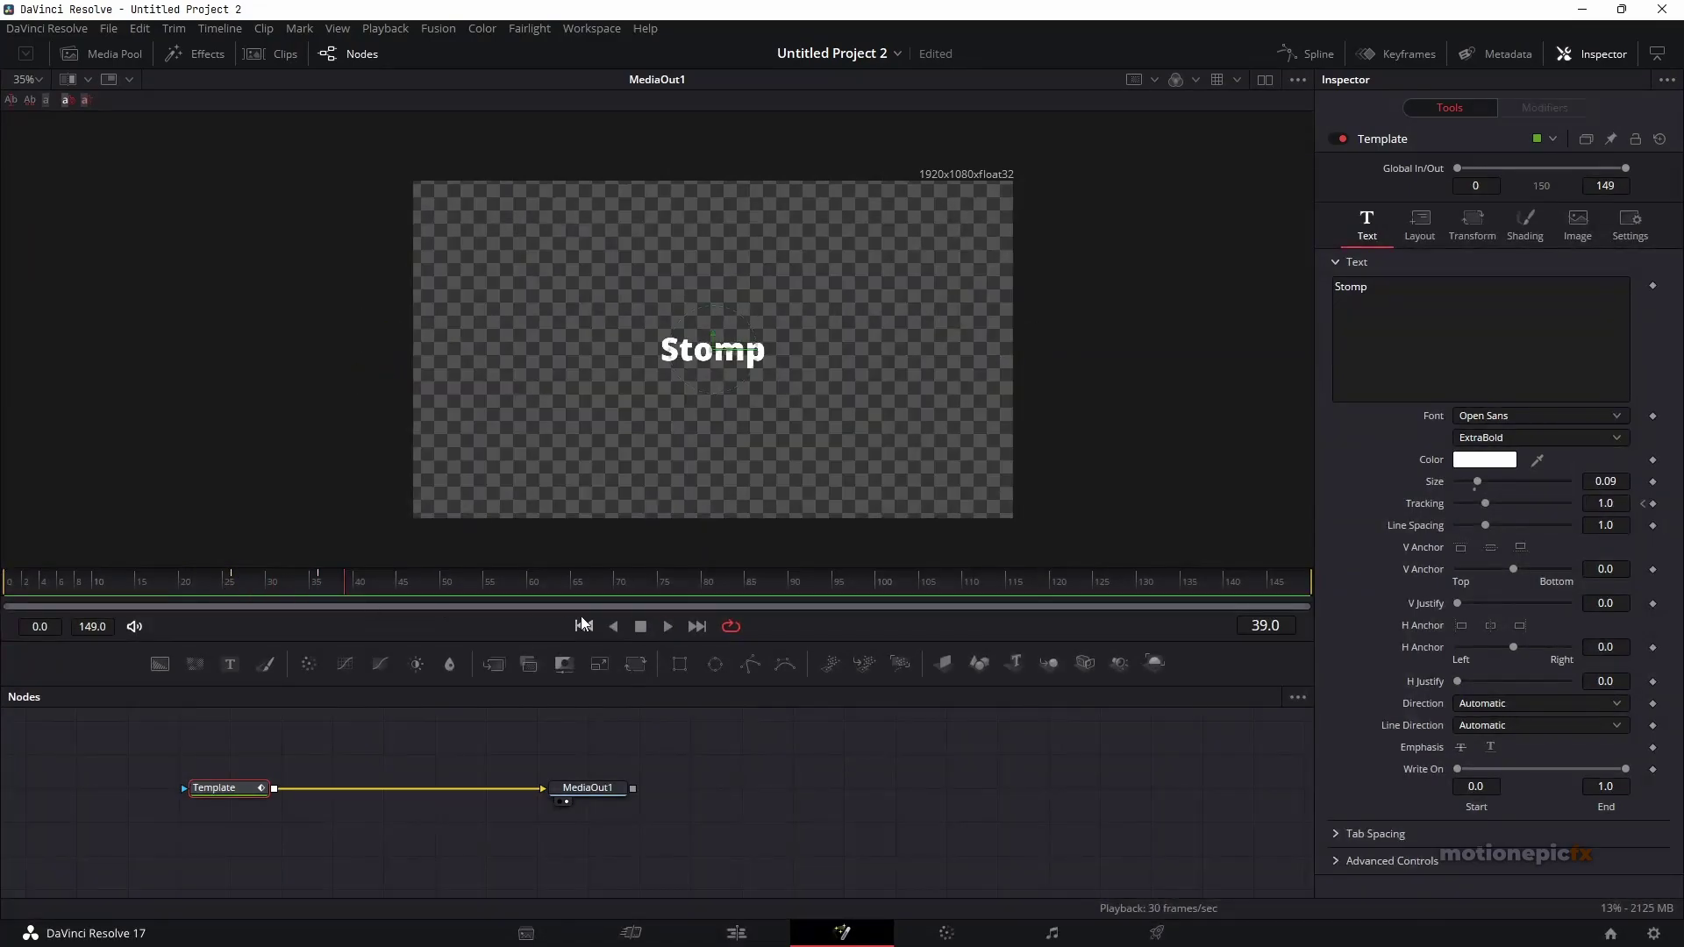
right_click(1409, 287)
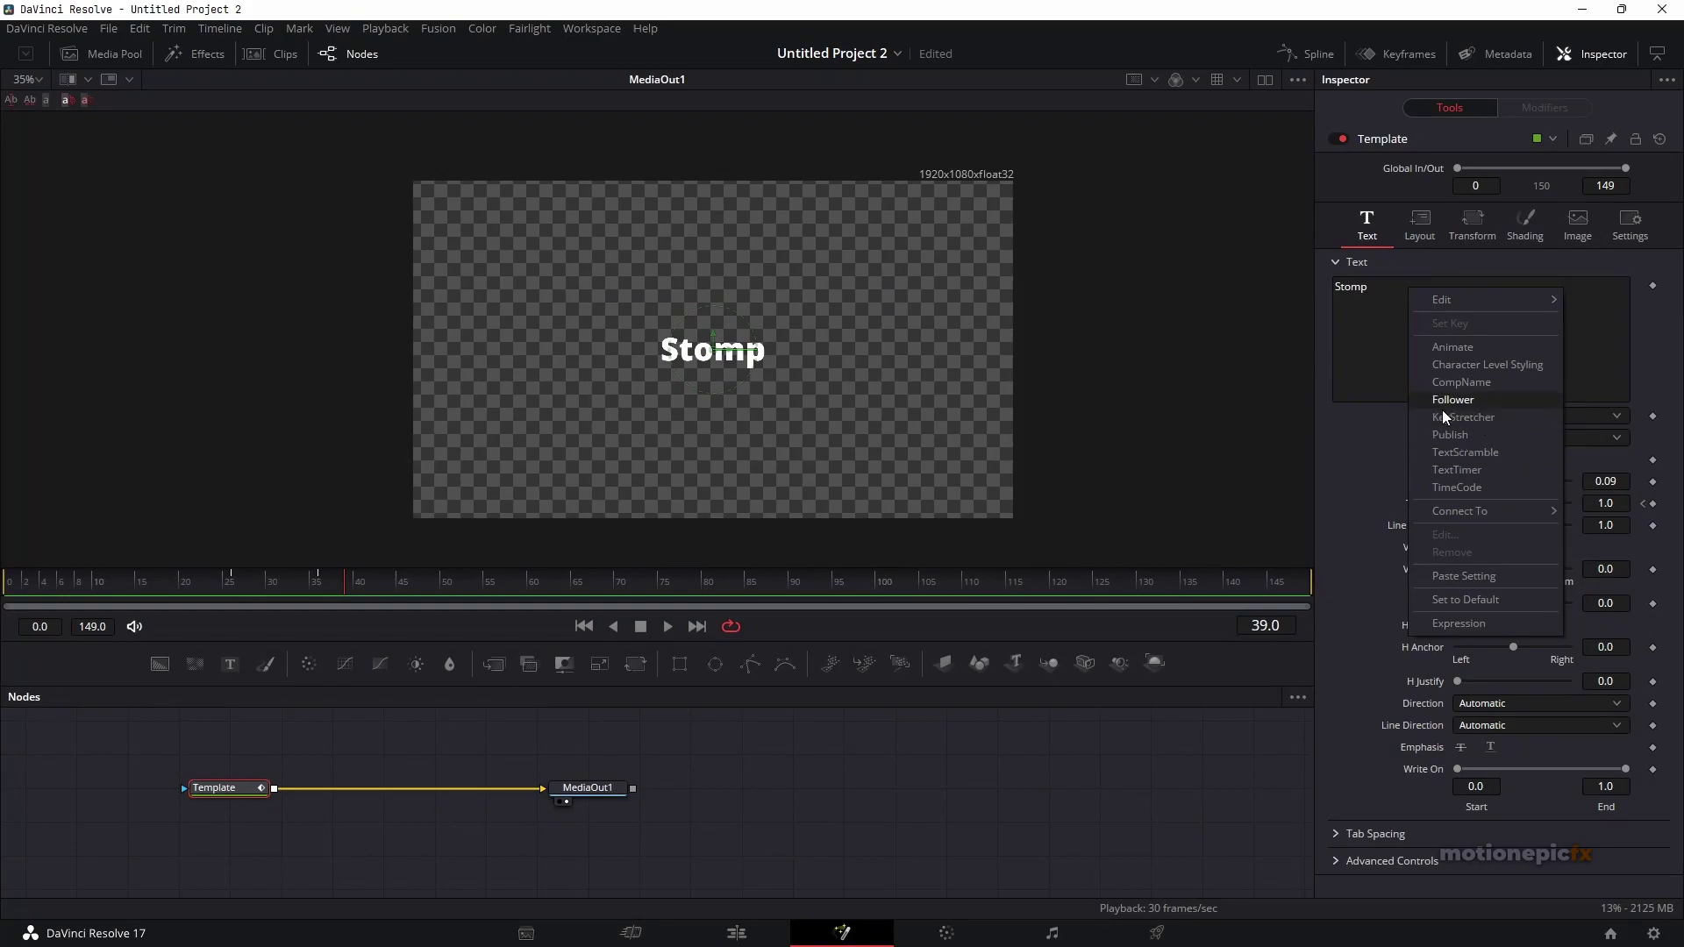
left_click(1365, 417)
left_click_drag(210, 582, 324, 570)
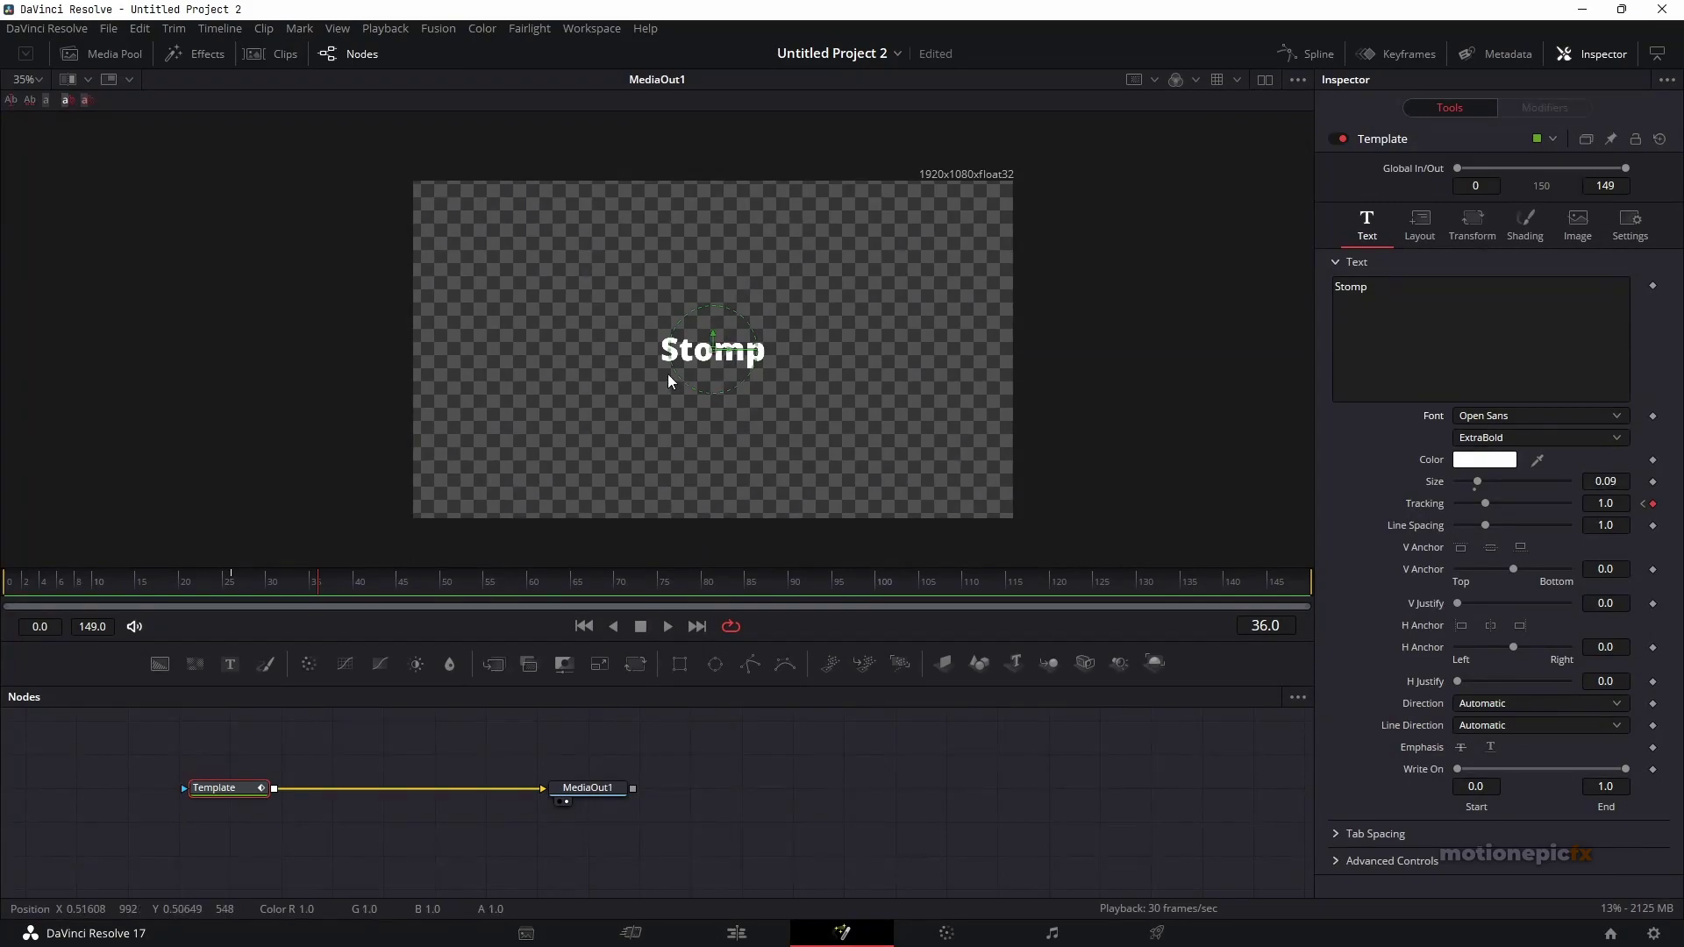
- Paste an instanced Template copy and combine it with the original through a Merge1 node
left_click(232, 583)
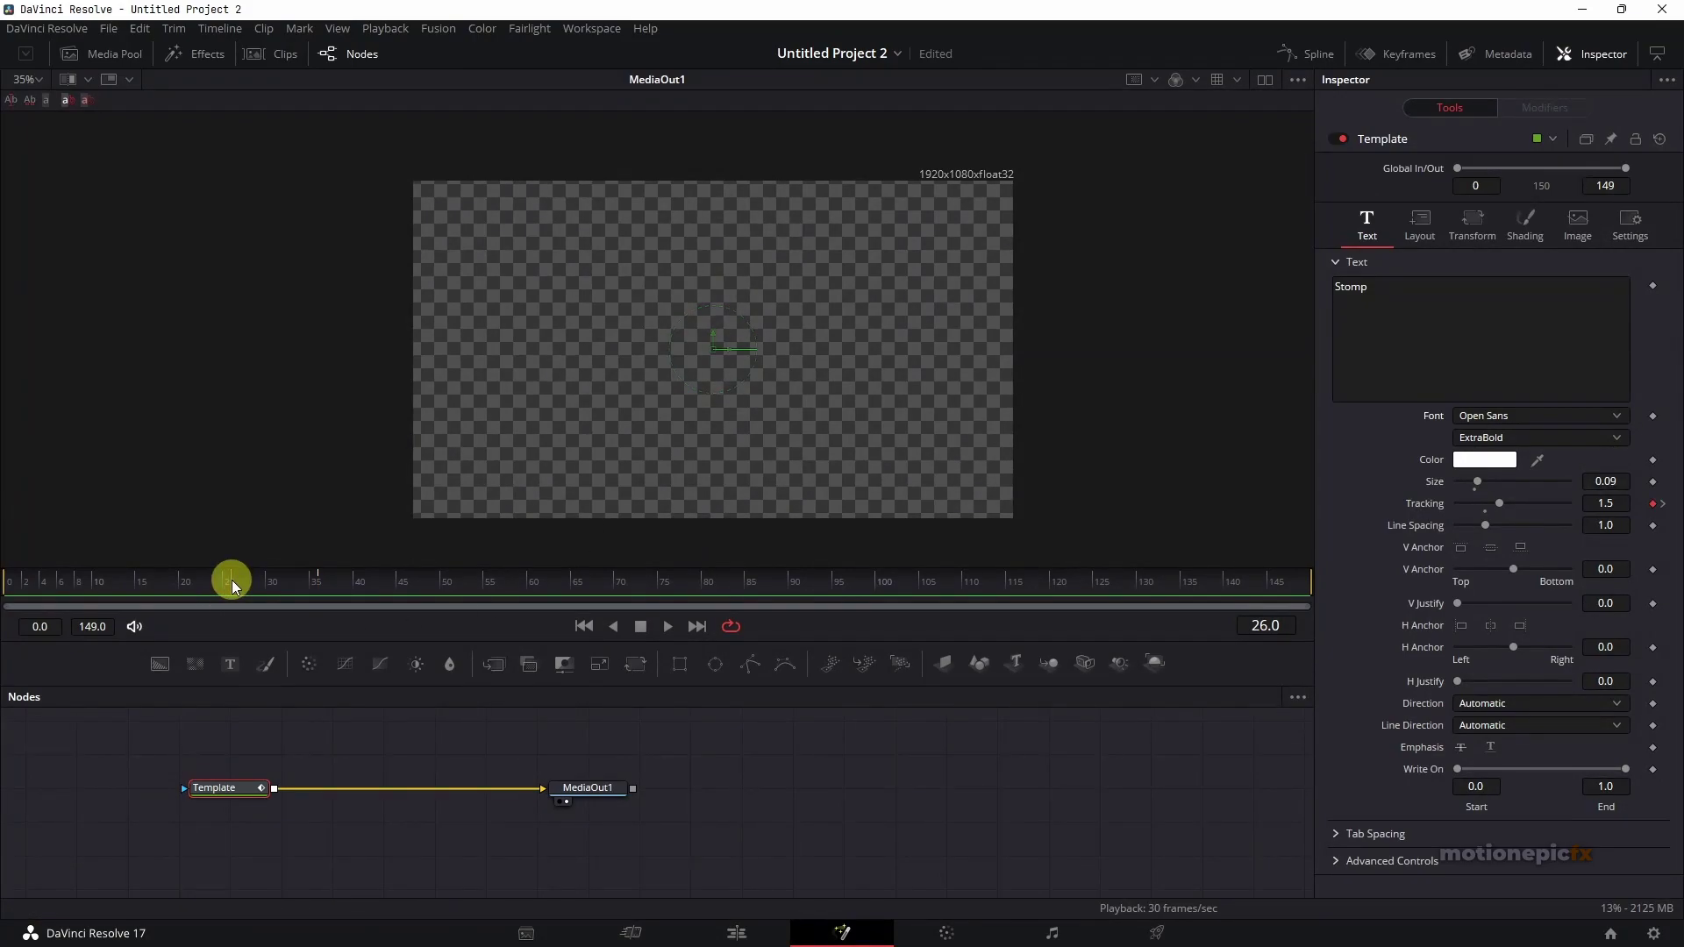
left_click(318, 581)
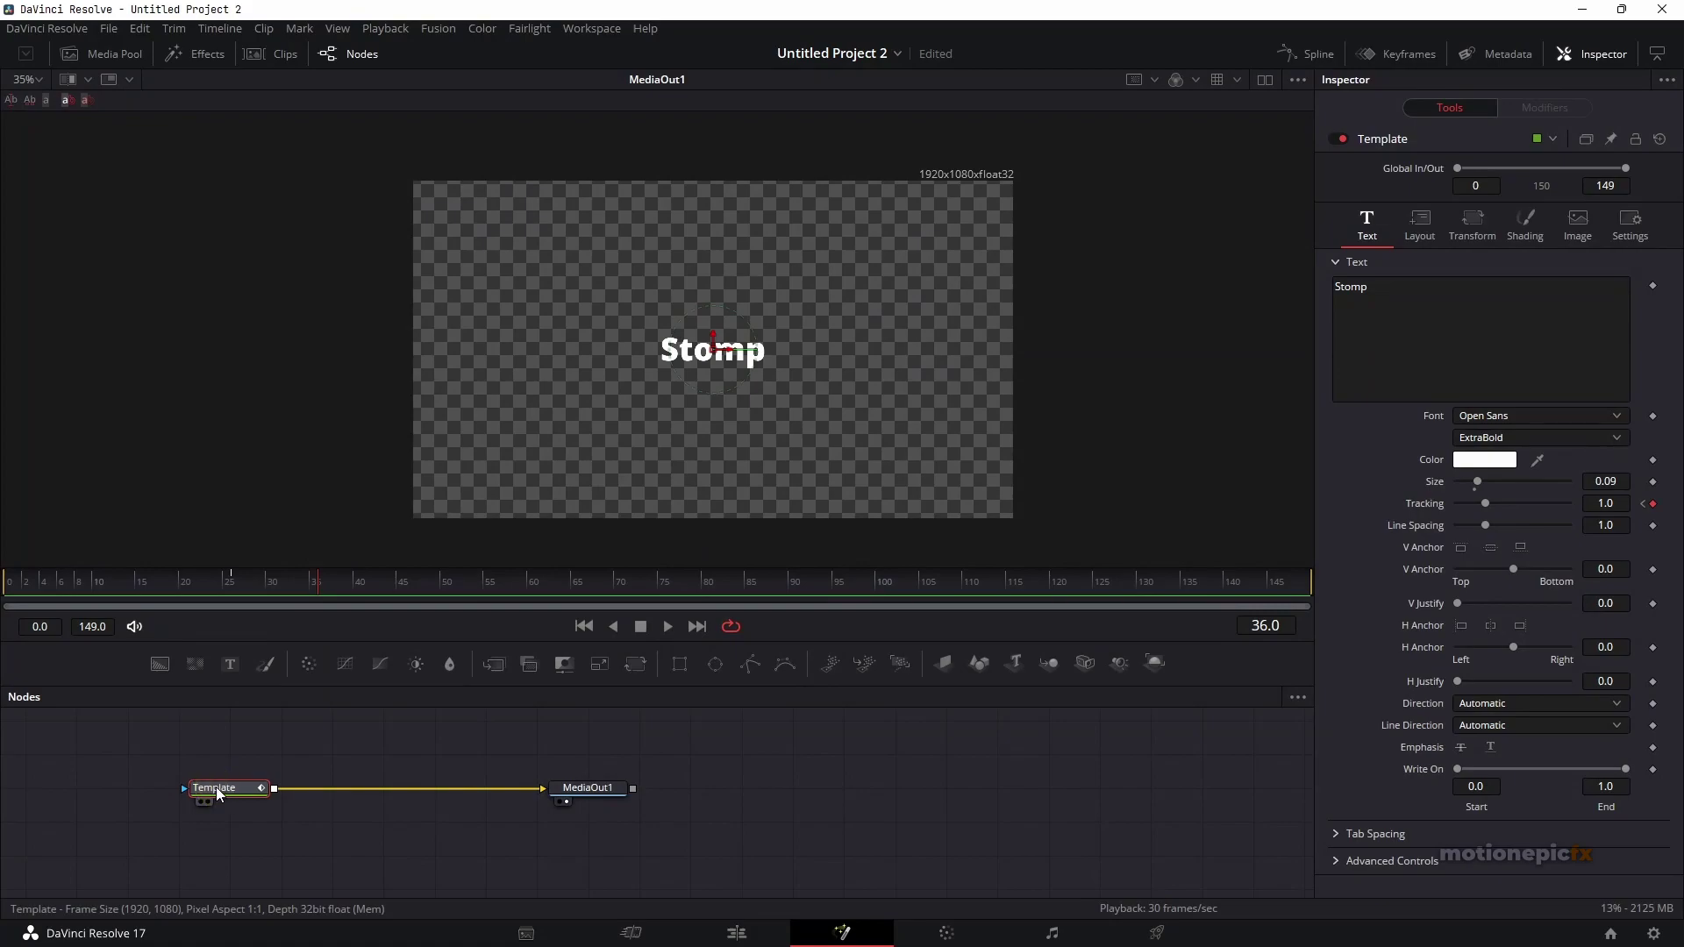
scroll(226, 813, "down", 1)
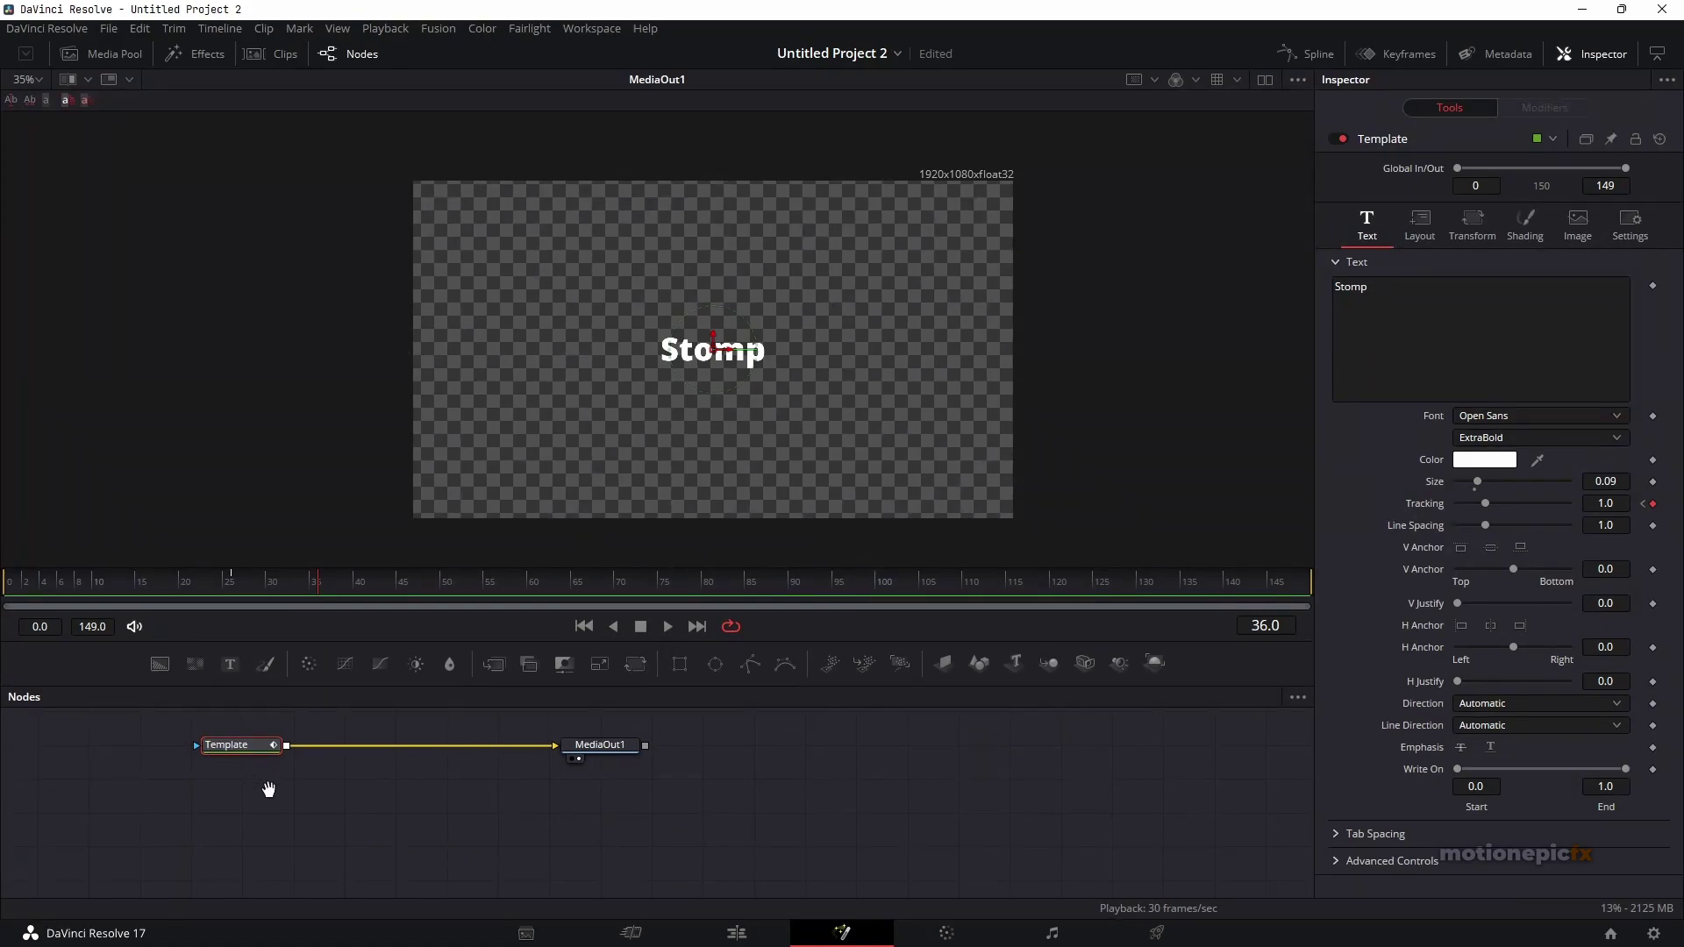
left_click(228, 818)
key("ctrl+shift+v")
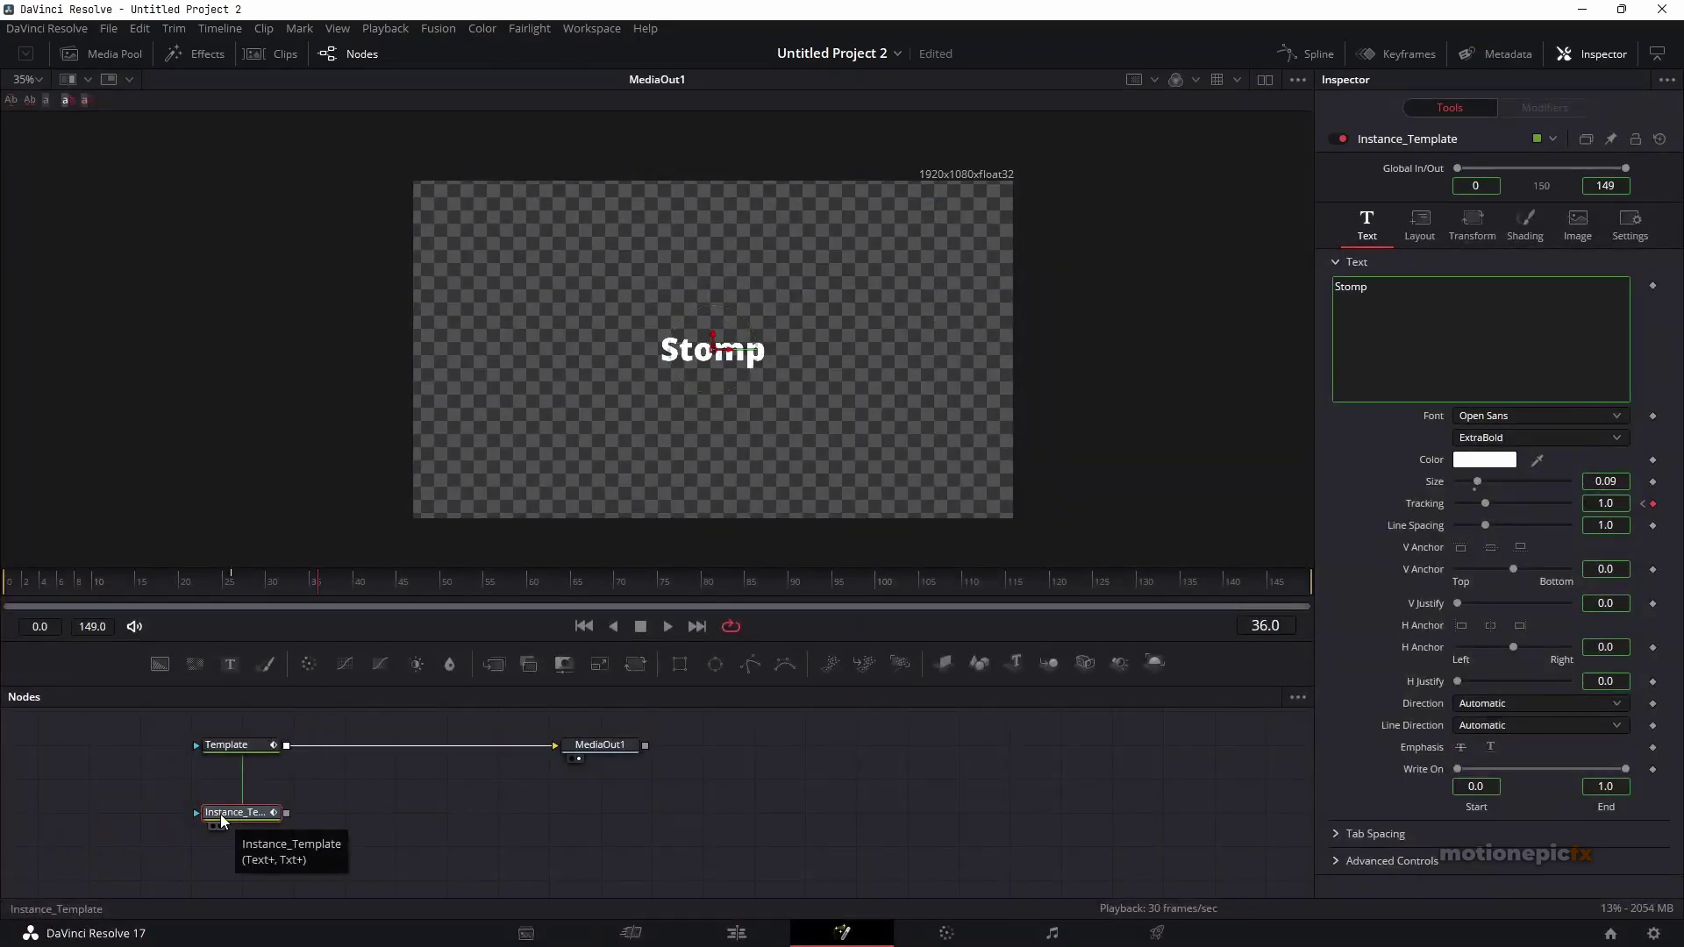
left_click_drag(286, 813, 288, 747)
left_click_drag(351, 813, 395, 820)
- Set Merge1's Center Y to 0.327 and flip the copy vertically
left_click(394, 820)
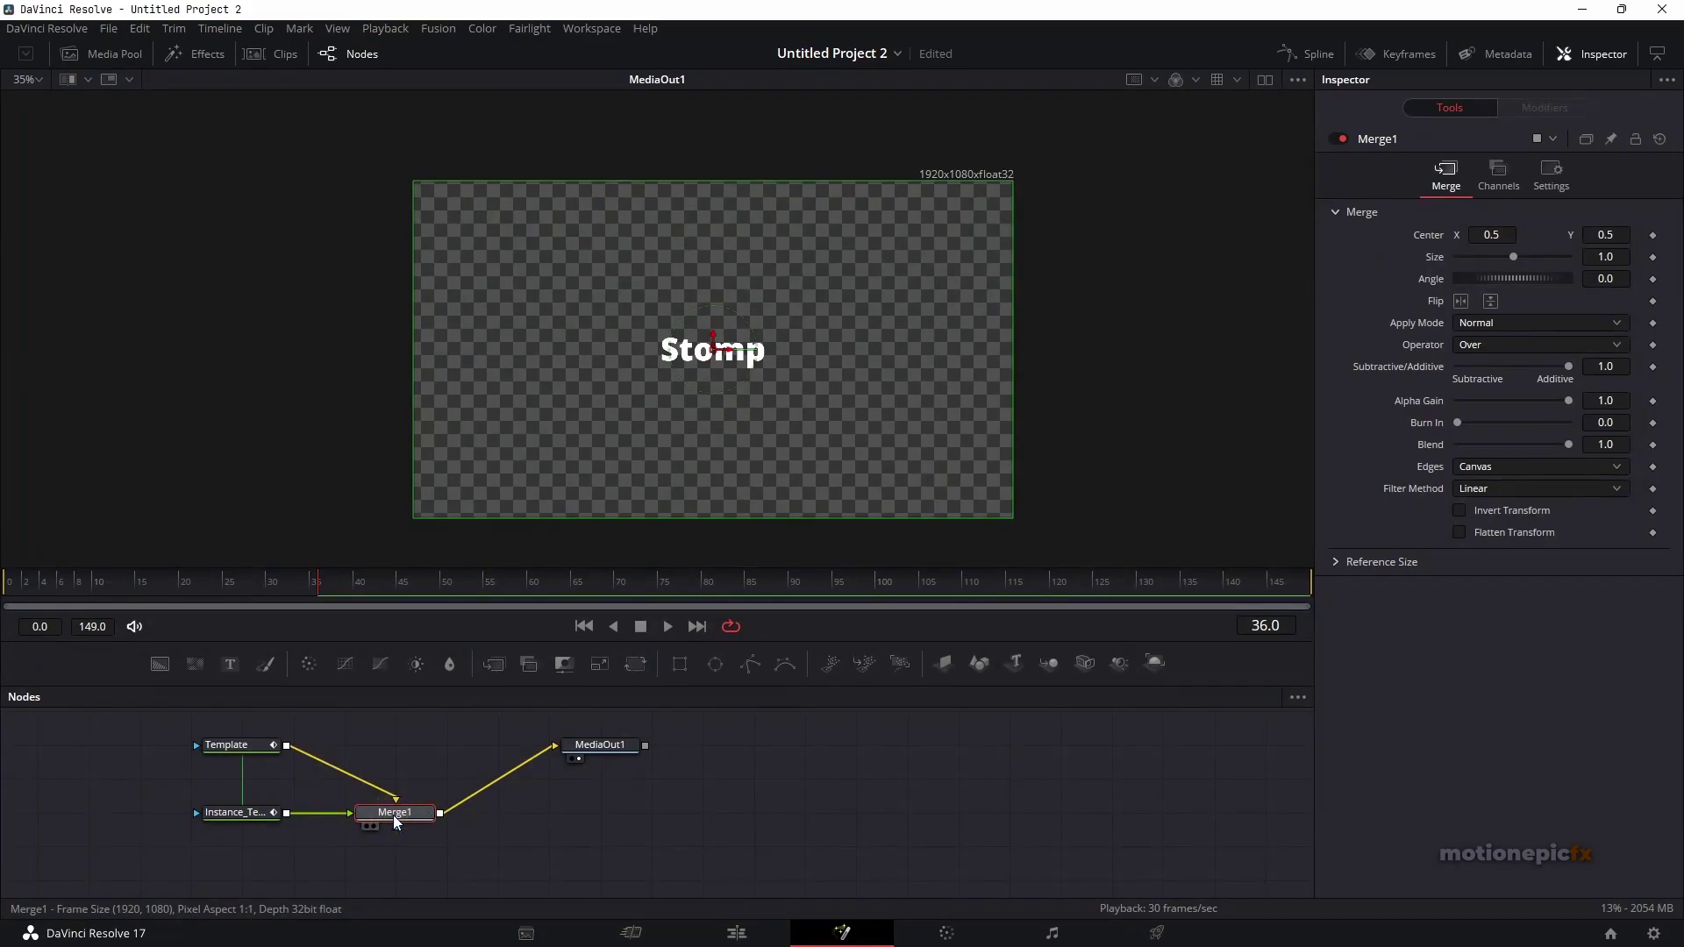
left_click_drag(1615, 232, 1466, 220)
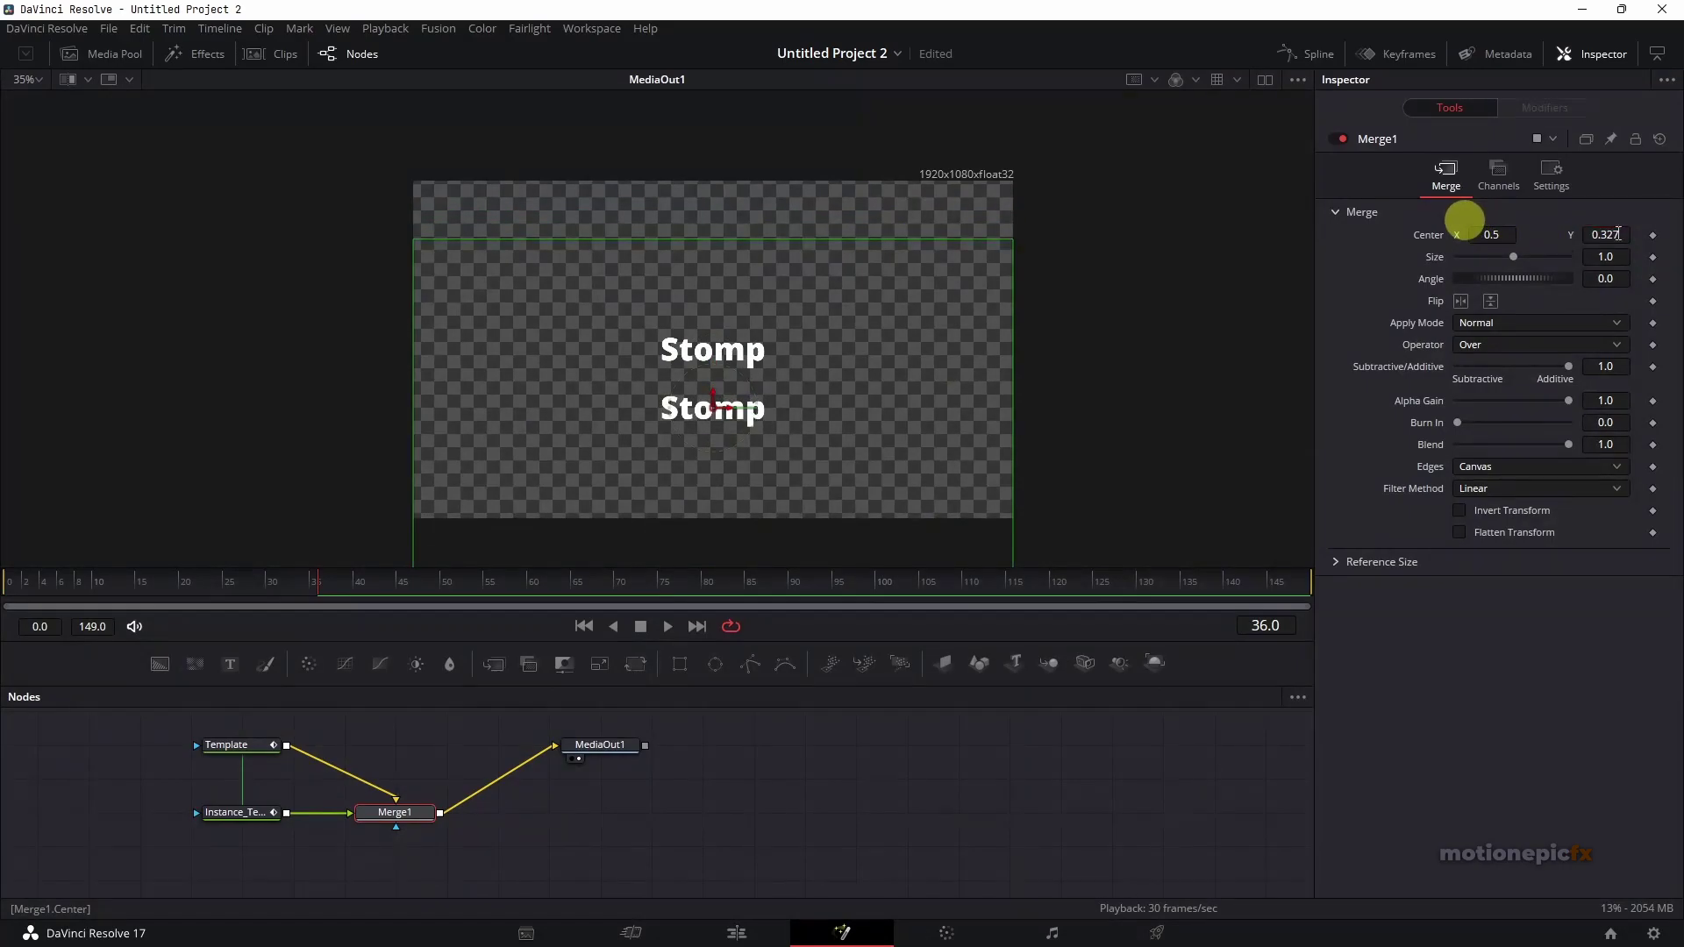
left_click(1489, 304)
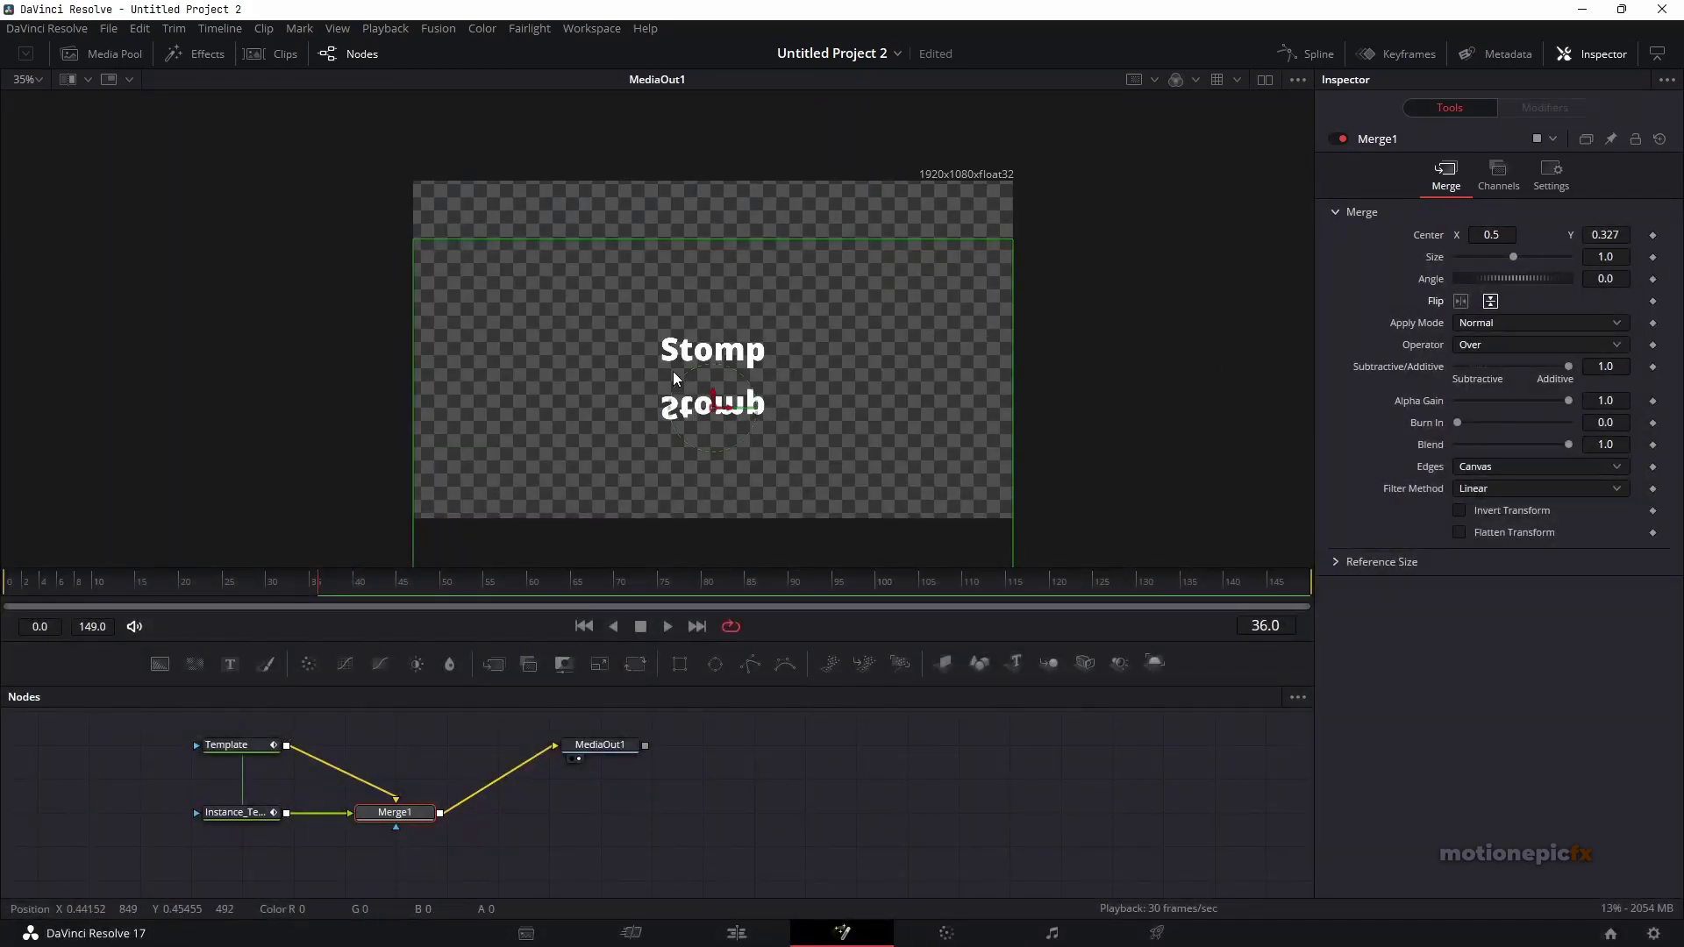
left_click_drag(395, 812, 446, 812)
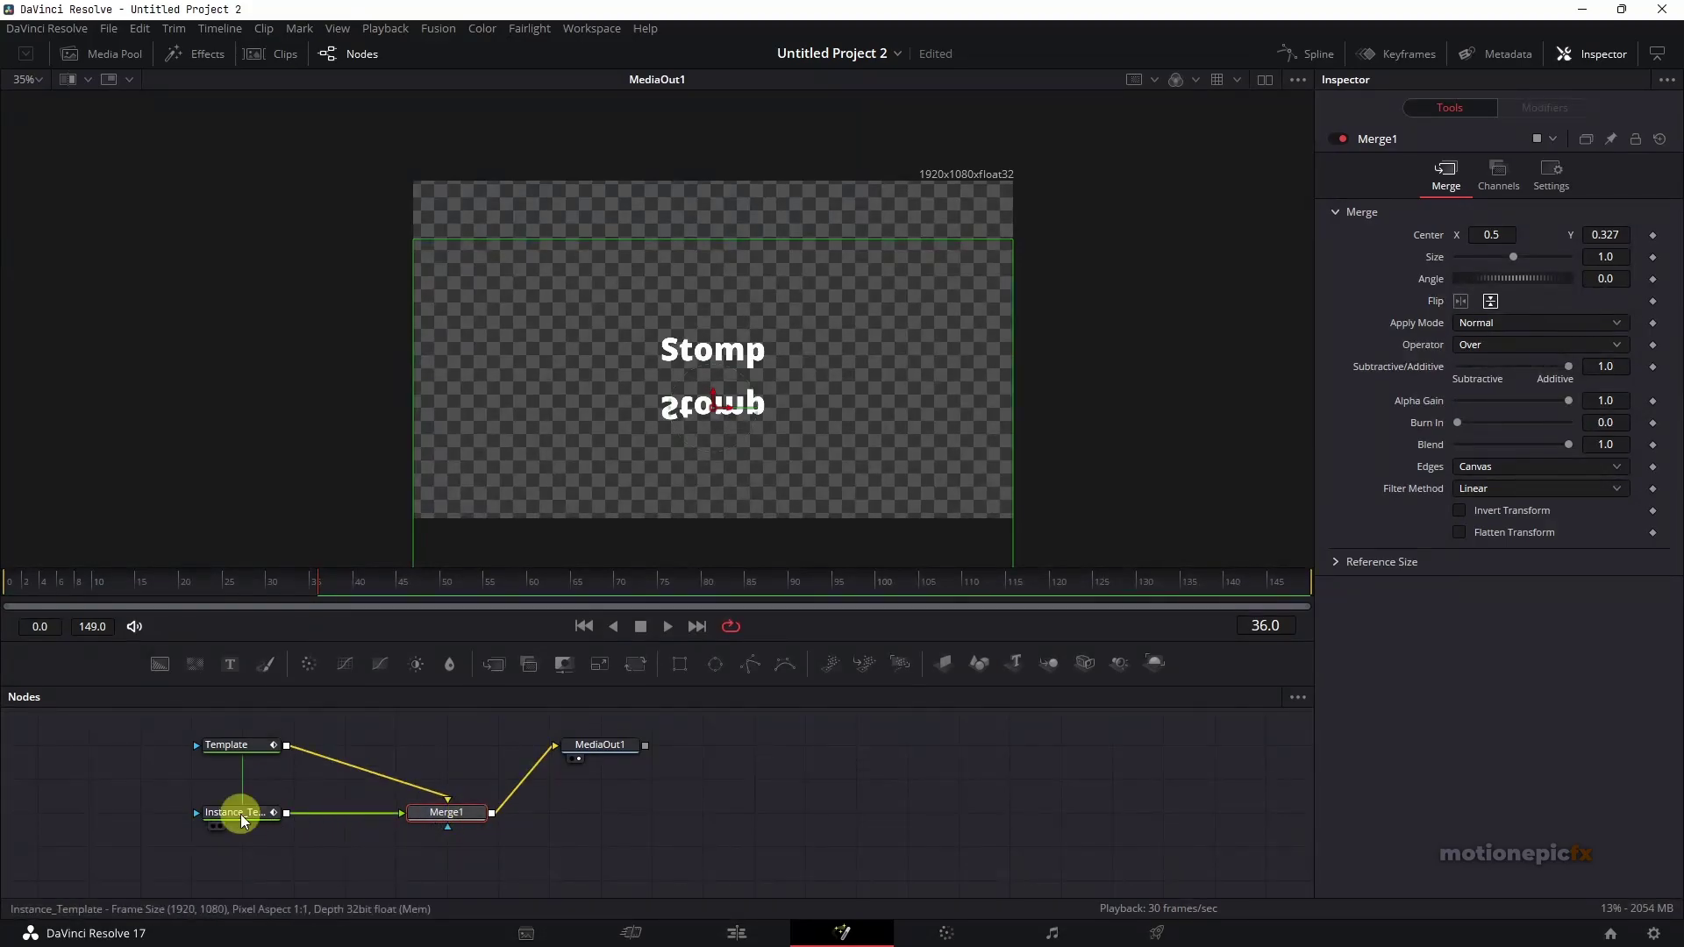
- Insert a Blur node after Instance_Template with Blur Size 15, then check frame 19
left_click(242, 820)
key("shift+space")
type("blu")
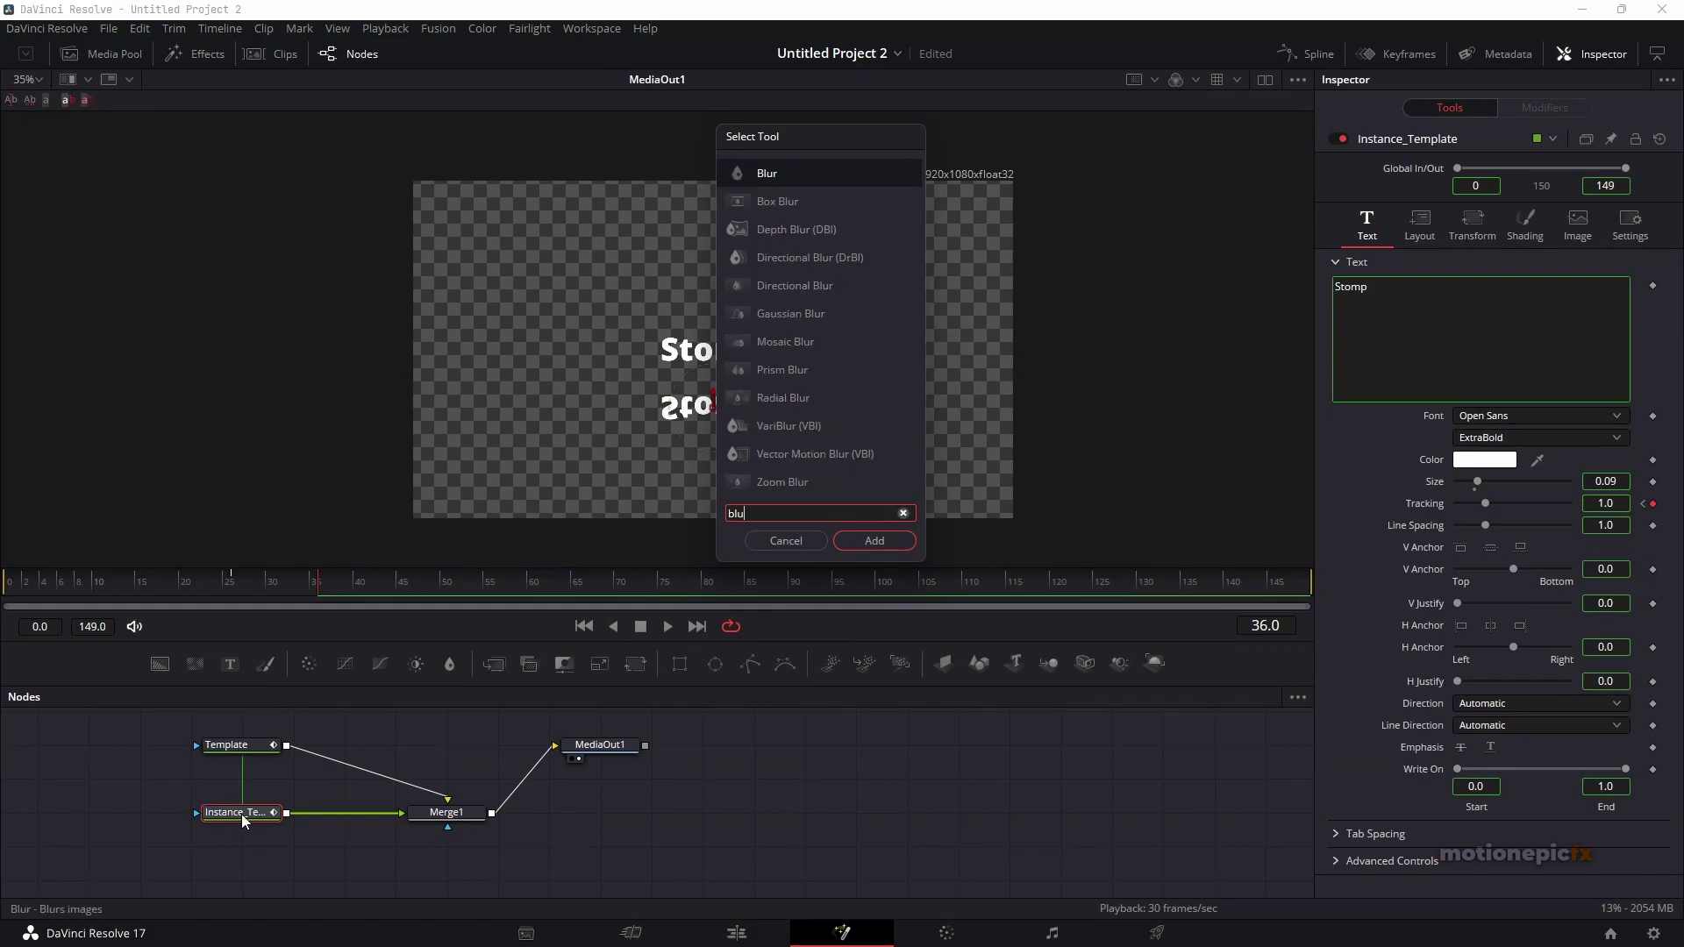
type("r")
left_click(863, 542)
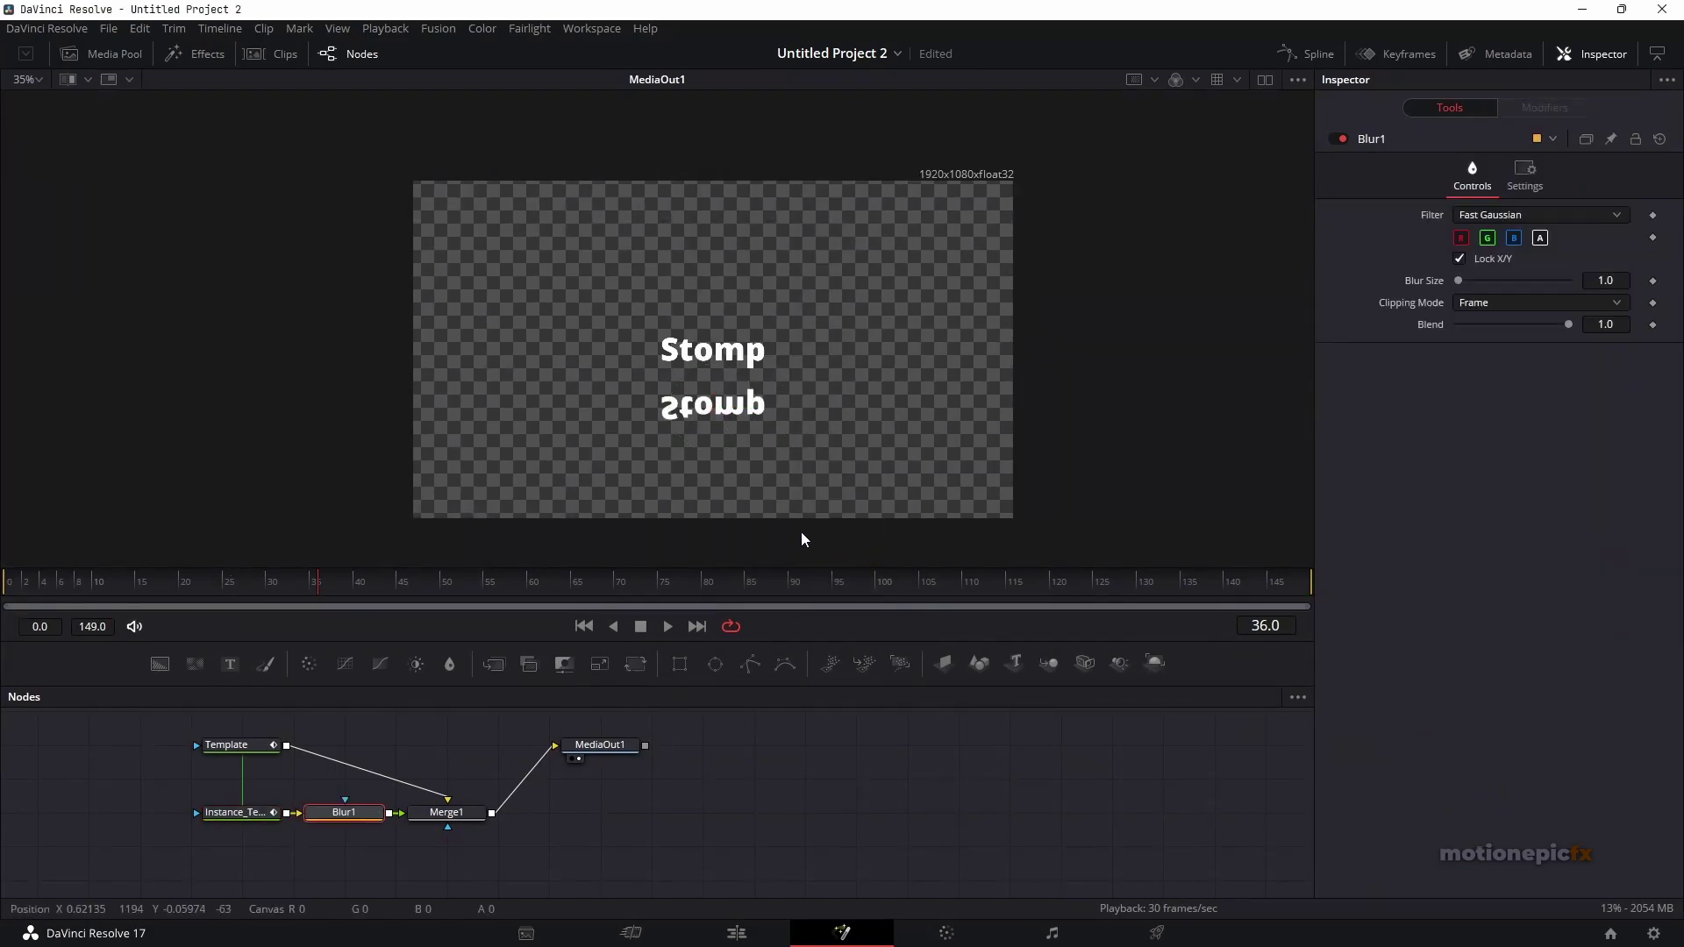
left_click(1606, 280)
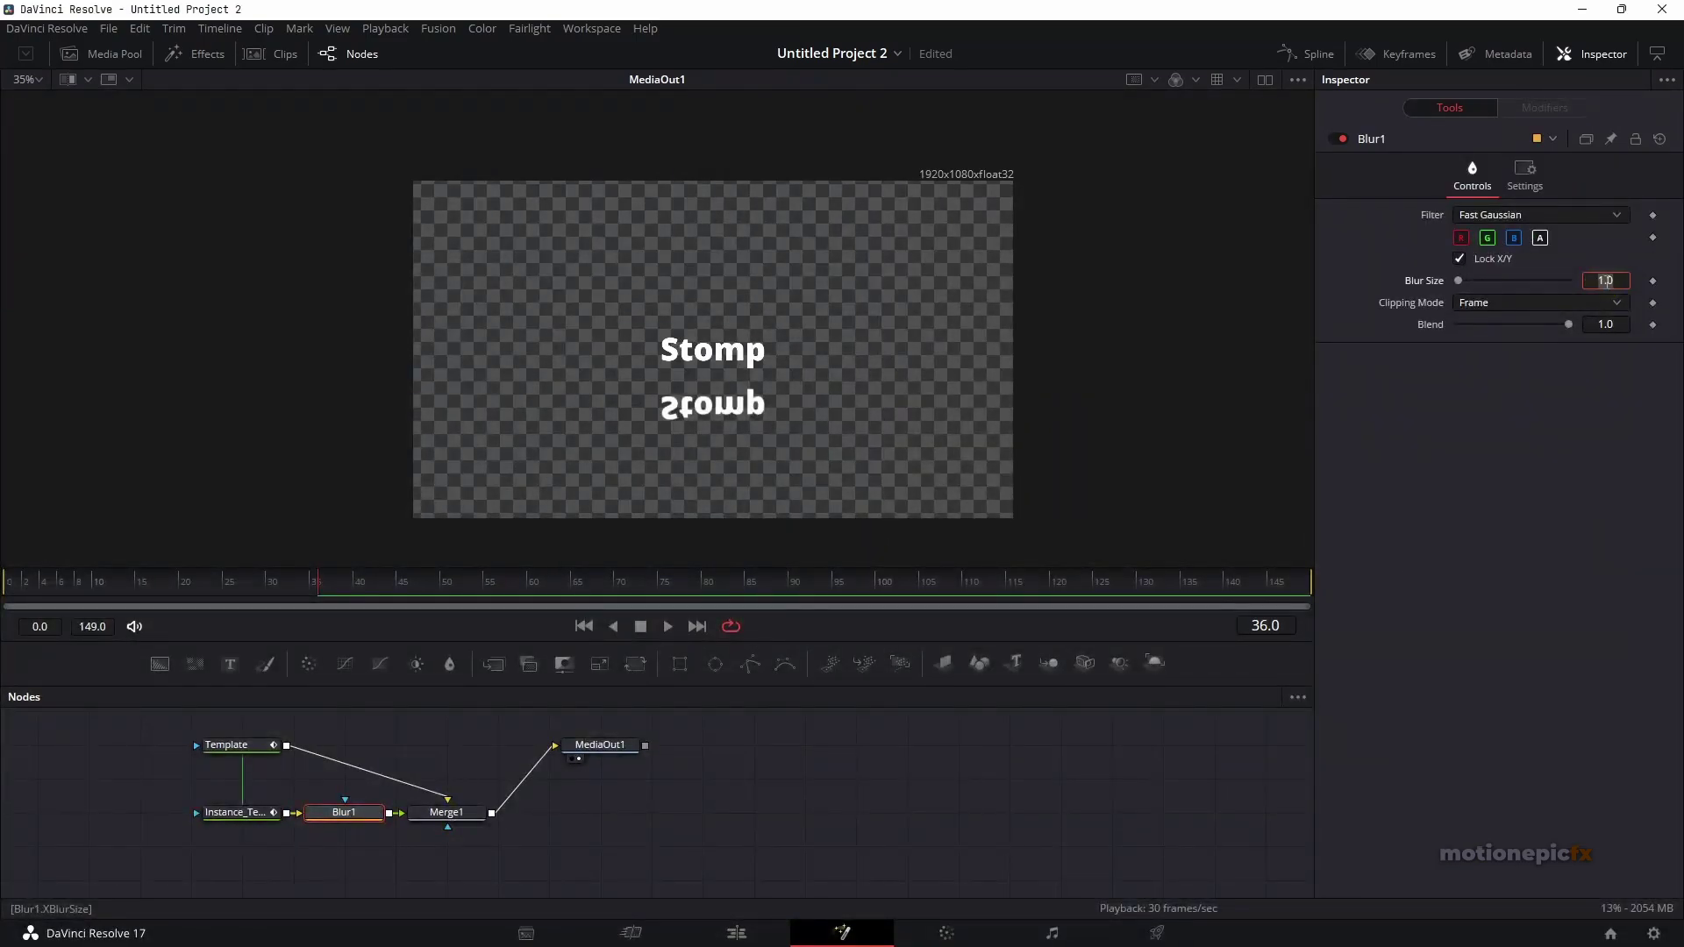
type("15")
key("Tab")
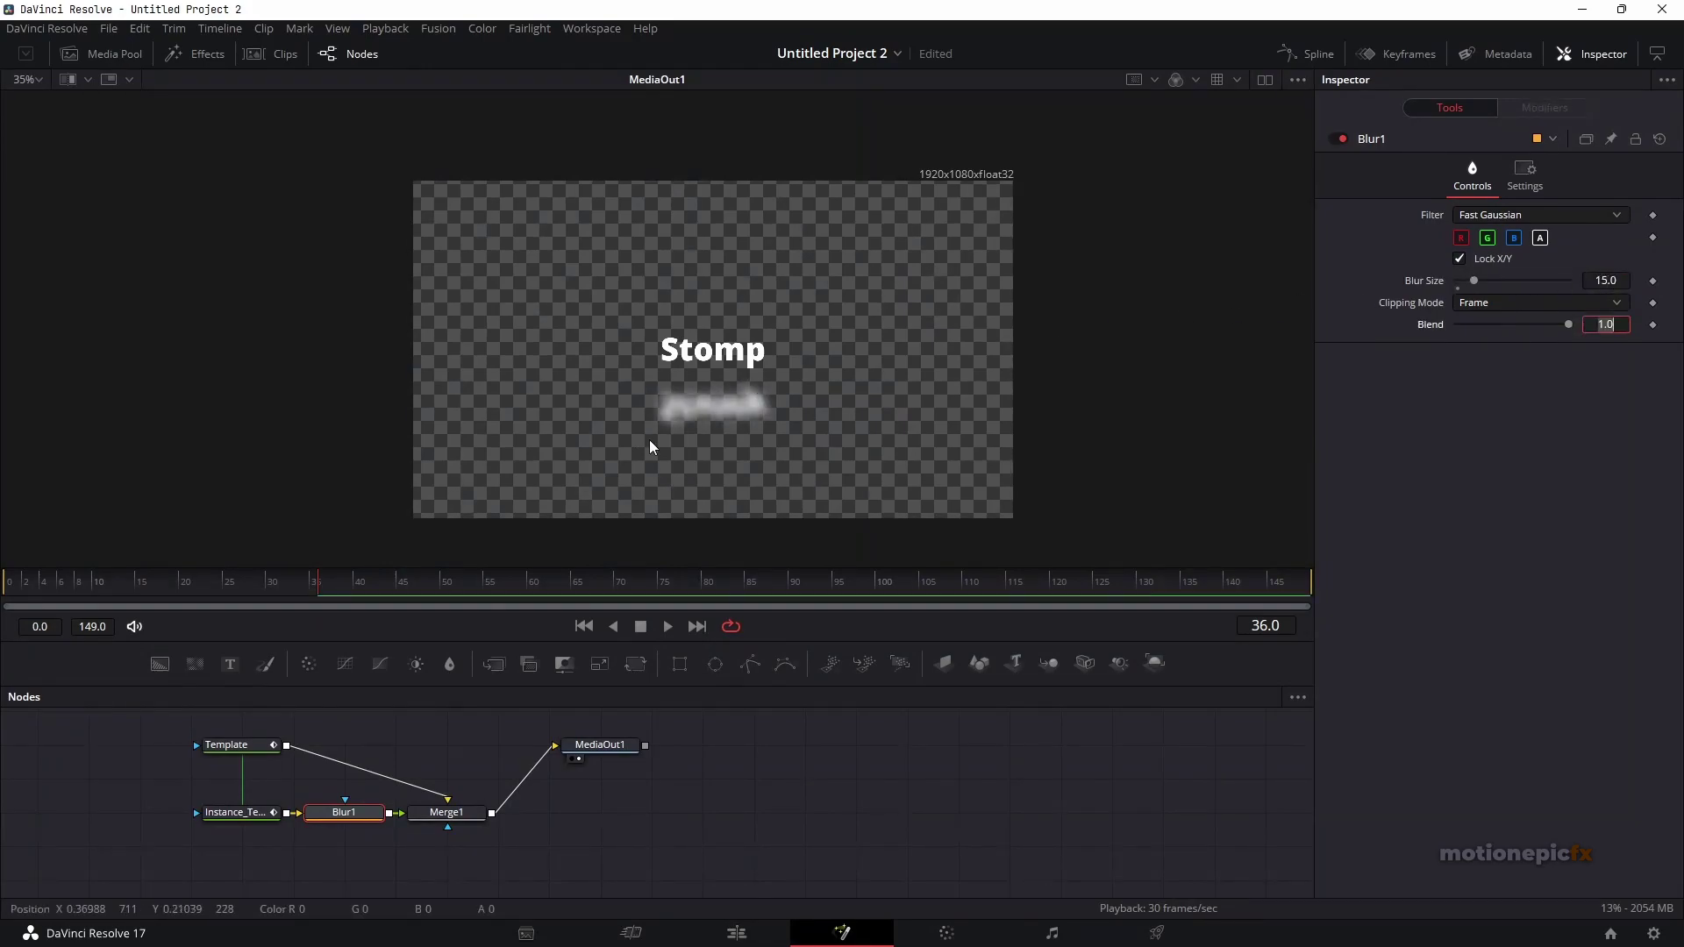
left_click_drag(135, 583, 253, 565)
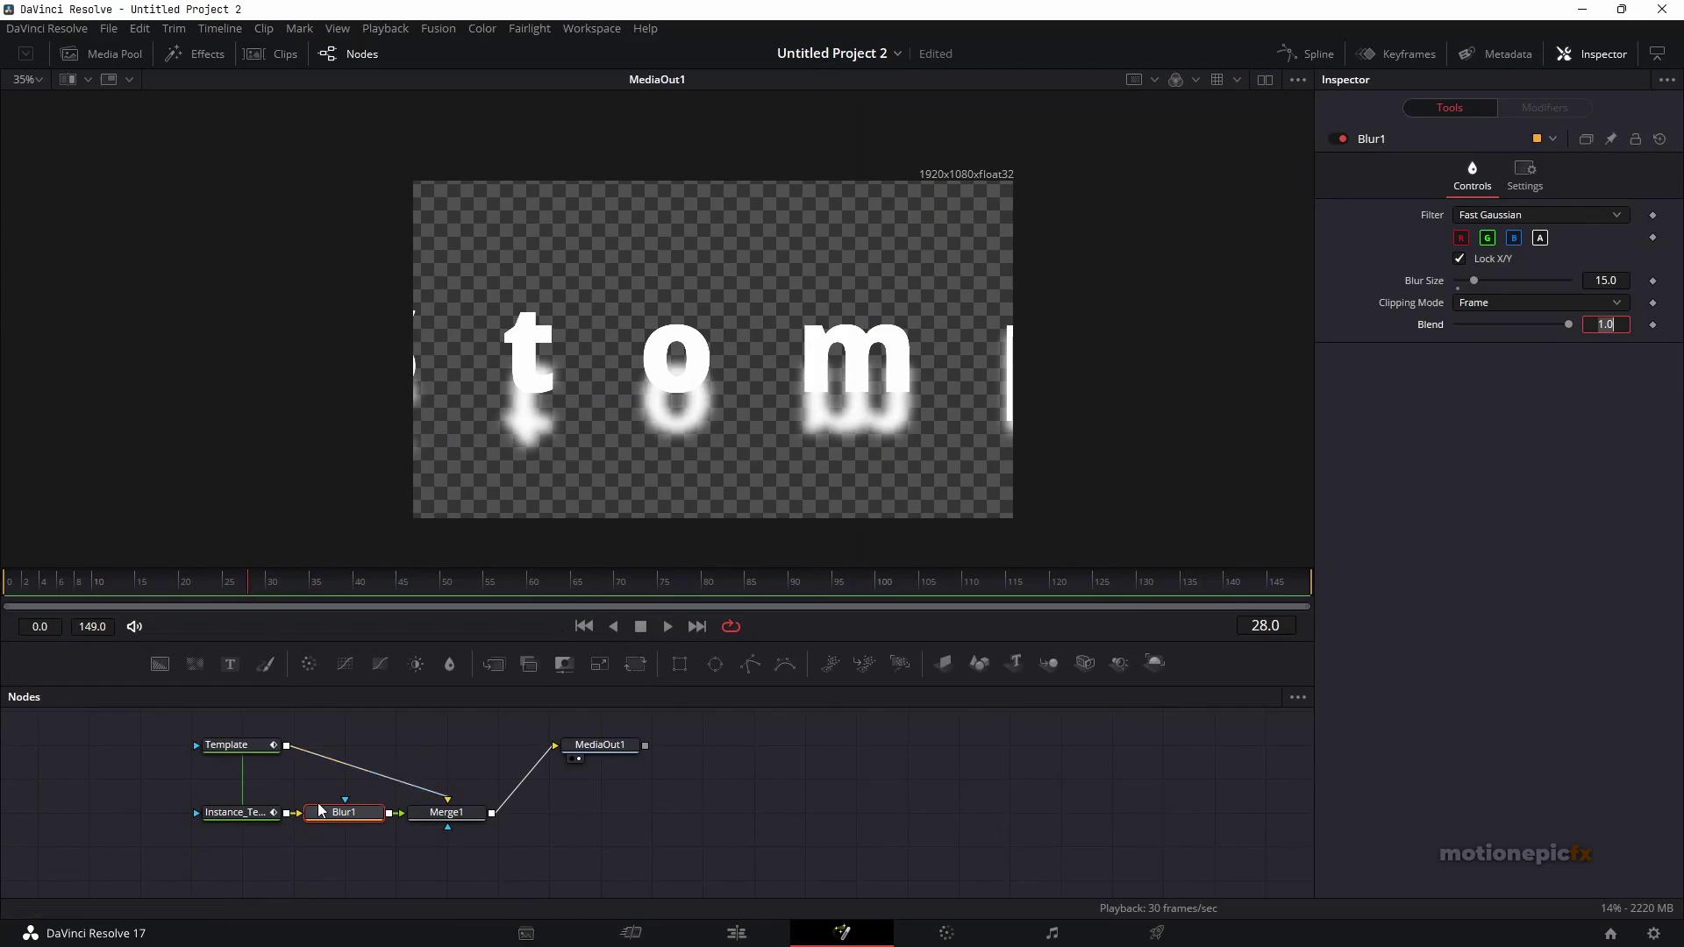
- On Merge1, set Blend to 0.0 at frame 28 and keyframe it
left_click(246, 819)
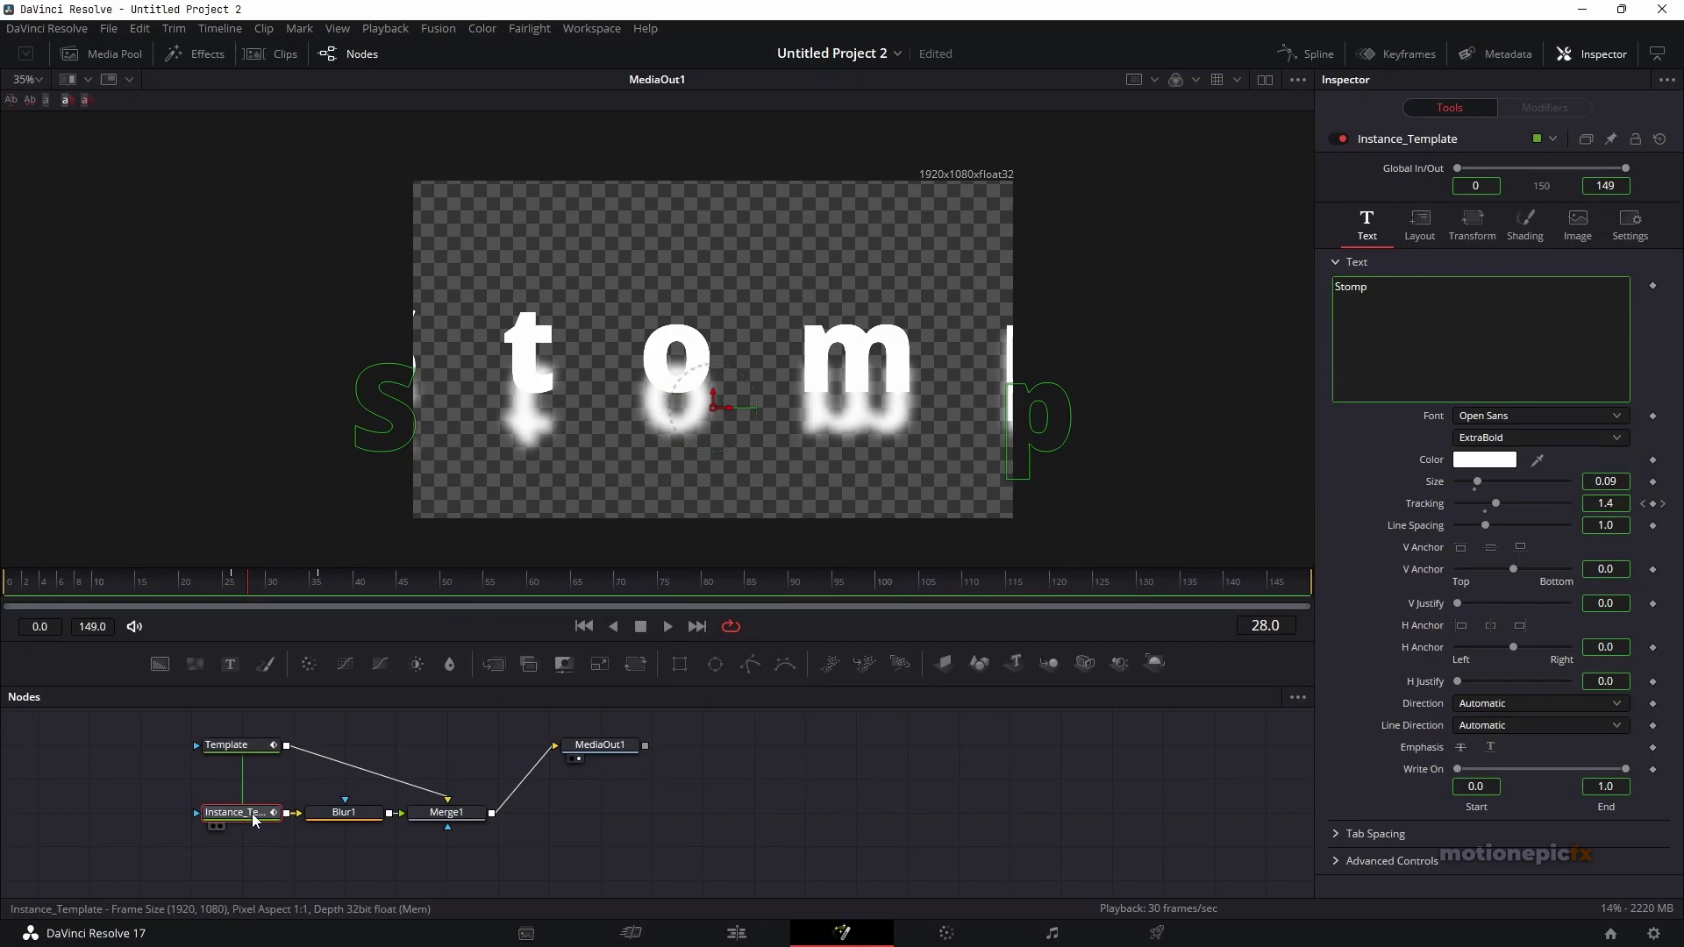
key("Right")
left_click(435, 811)
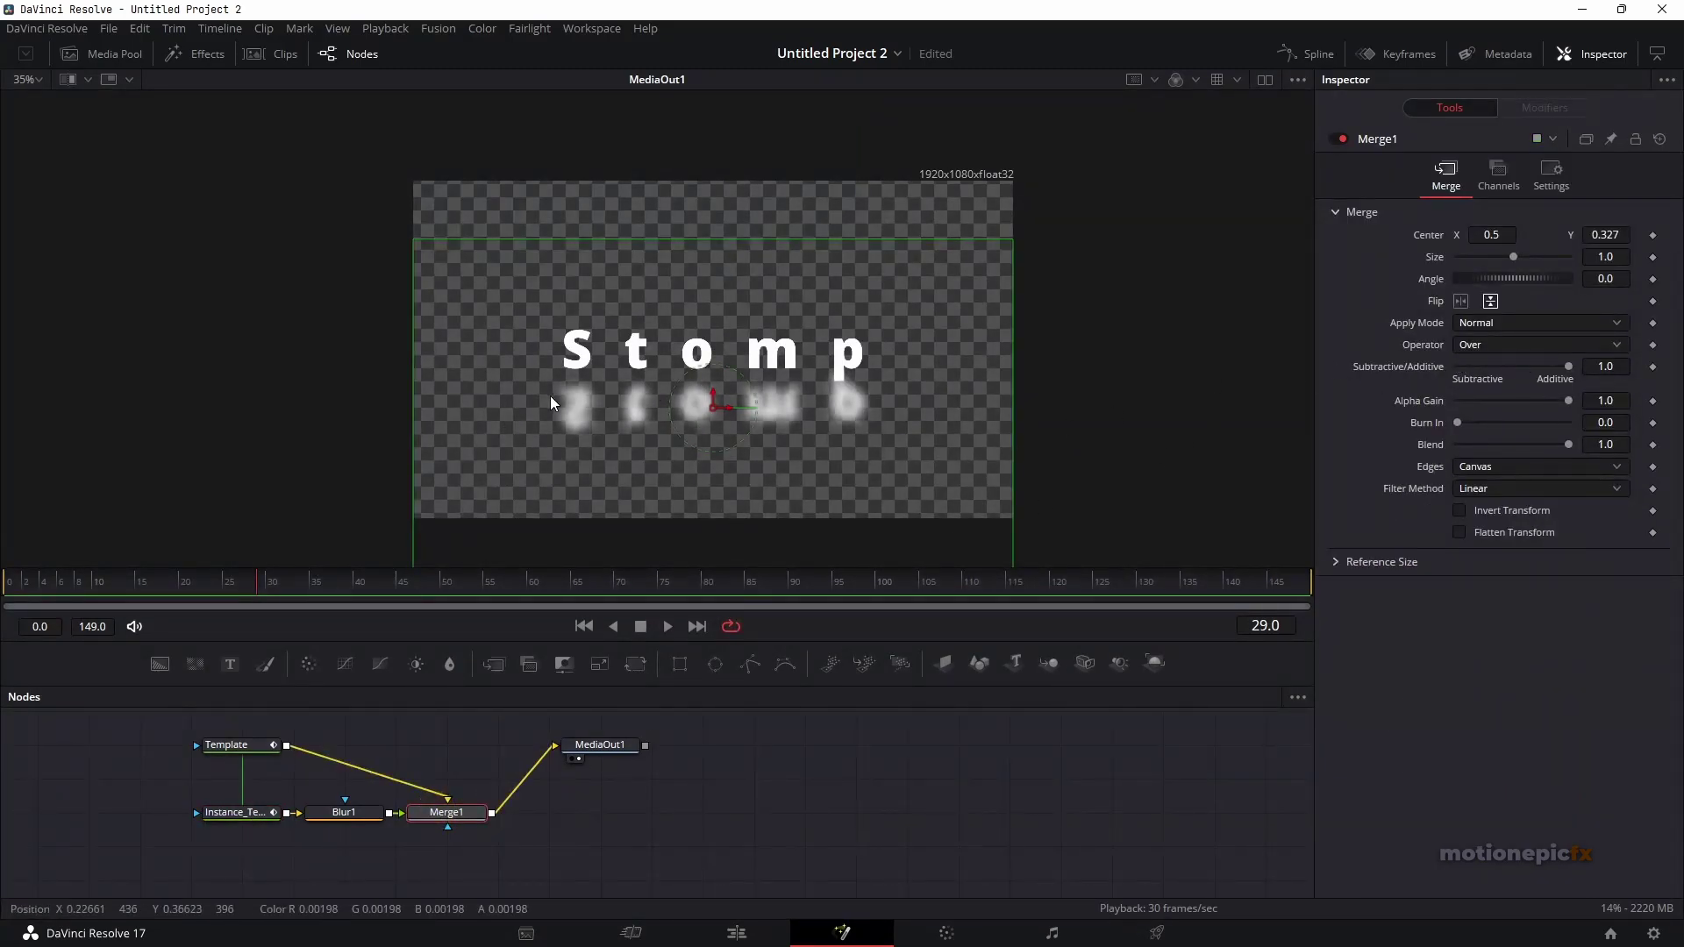
left_click(253, 585)
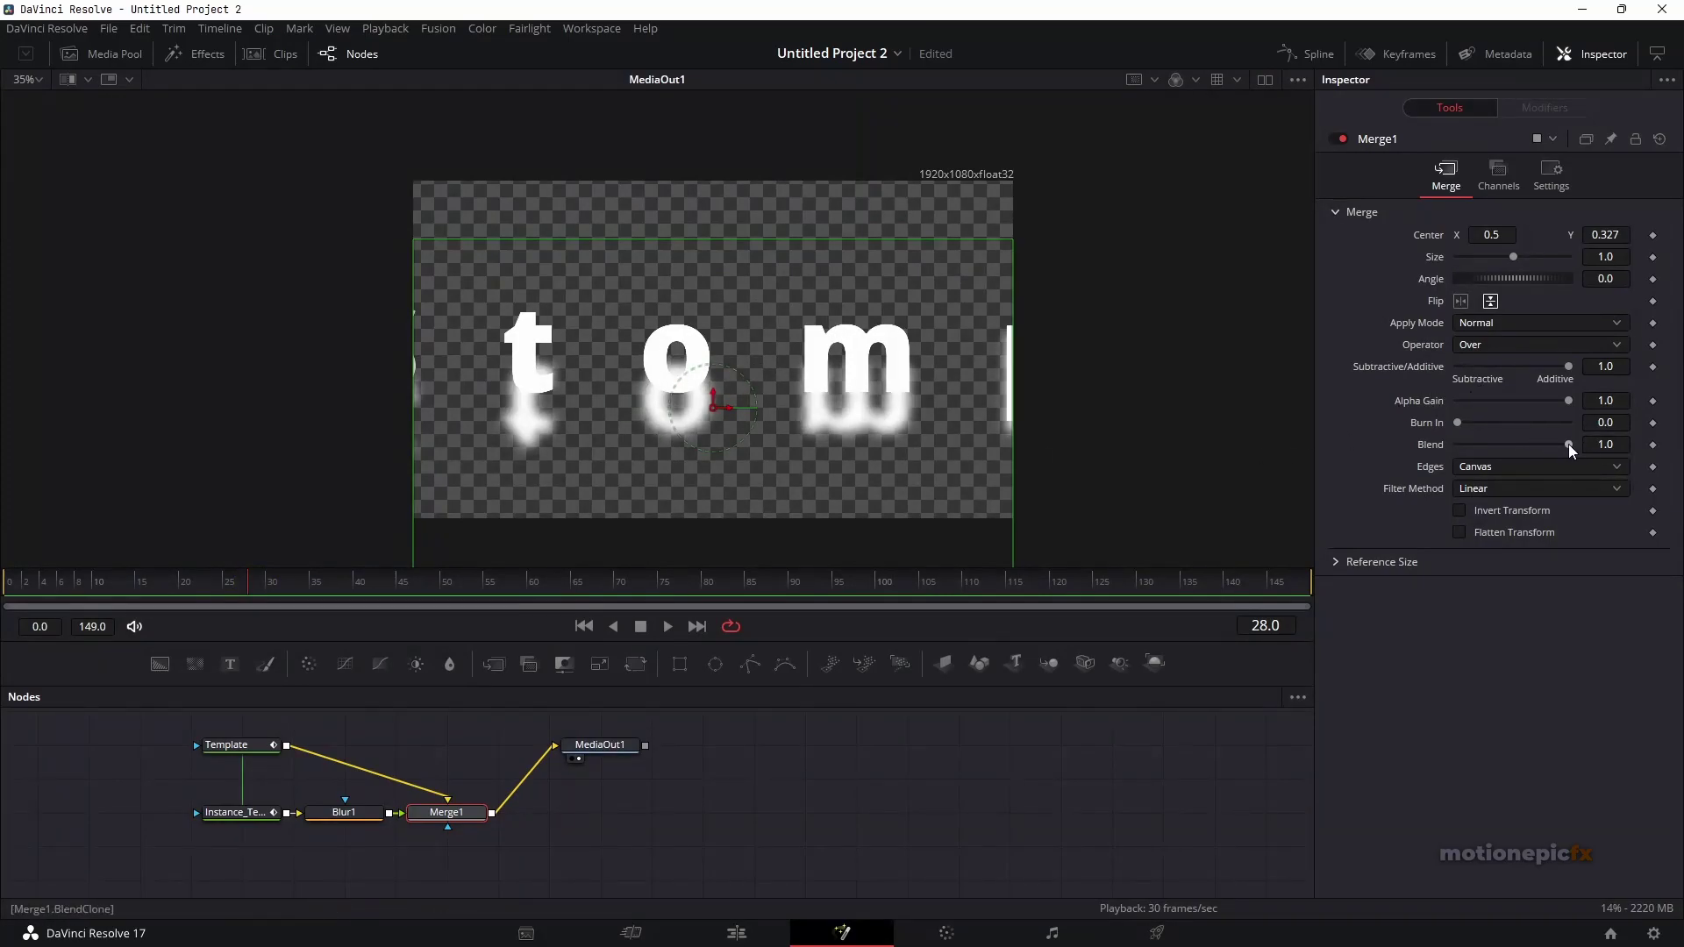
left_click_drag(1570, 441, 1393, 436)
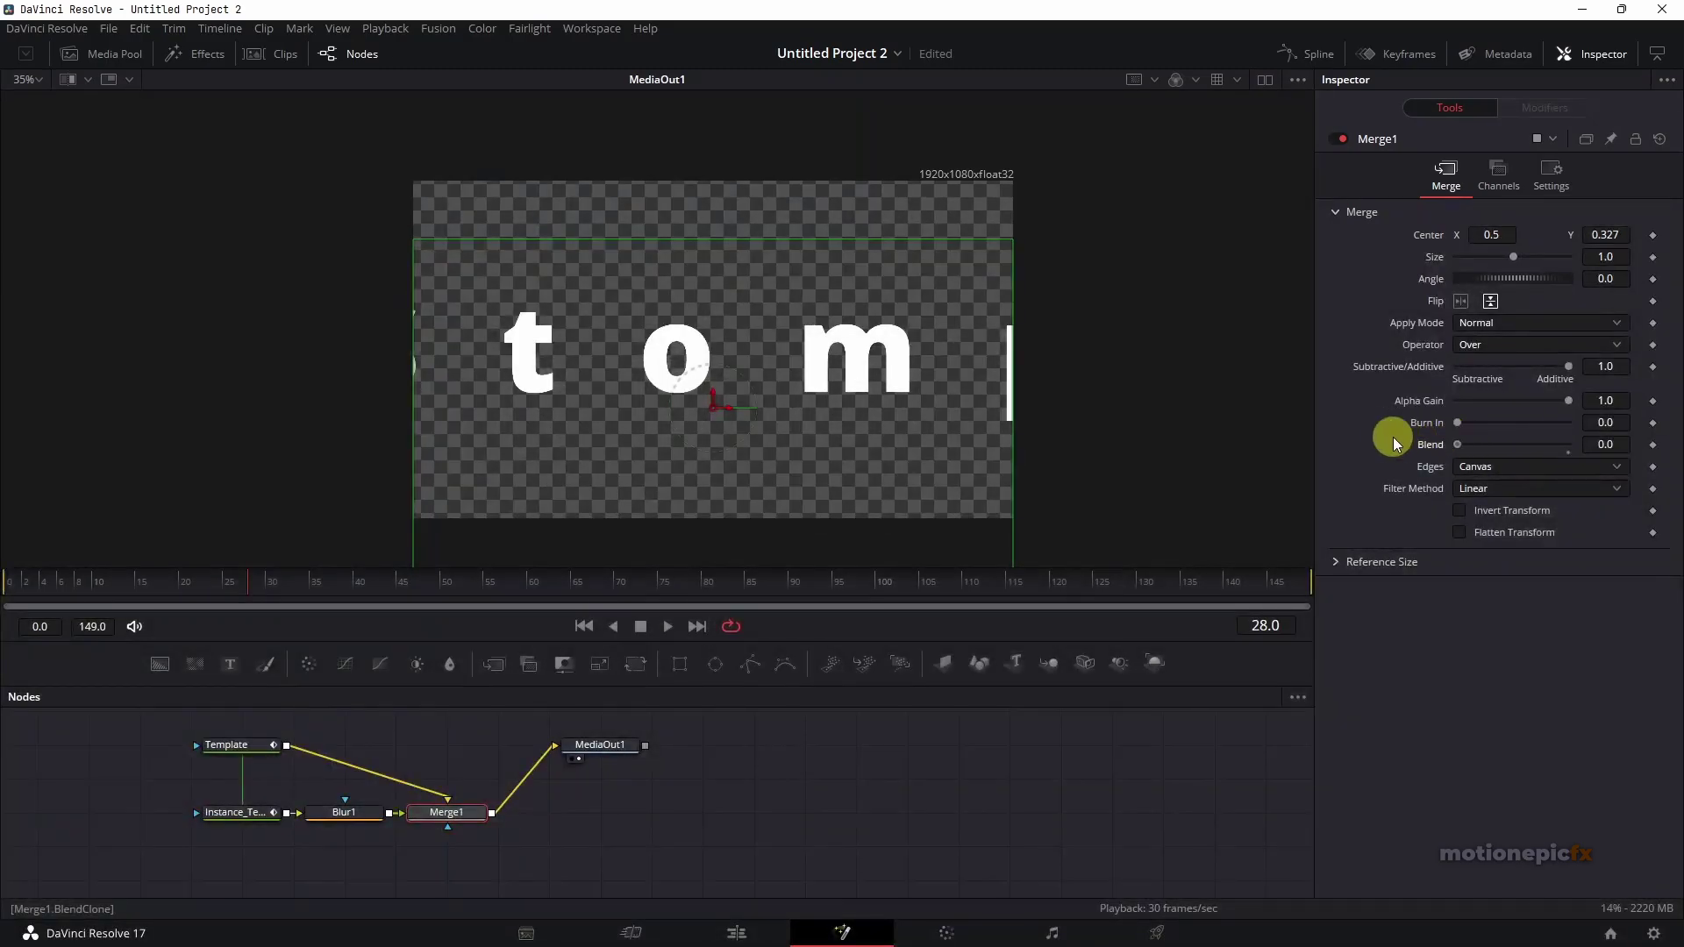
left_click(1654, 445)
- Raise Merge1's Blend to 1.0 at frame 30, then scrub back to frame 28 to check
left_click(250, 587)
left_click_drag(250, 588, 268, 587)
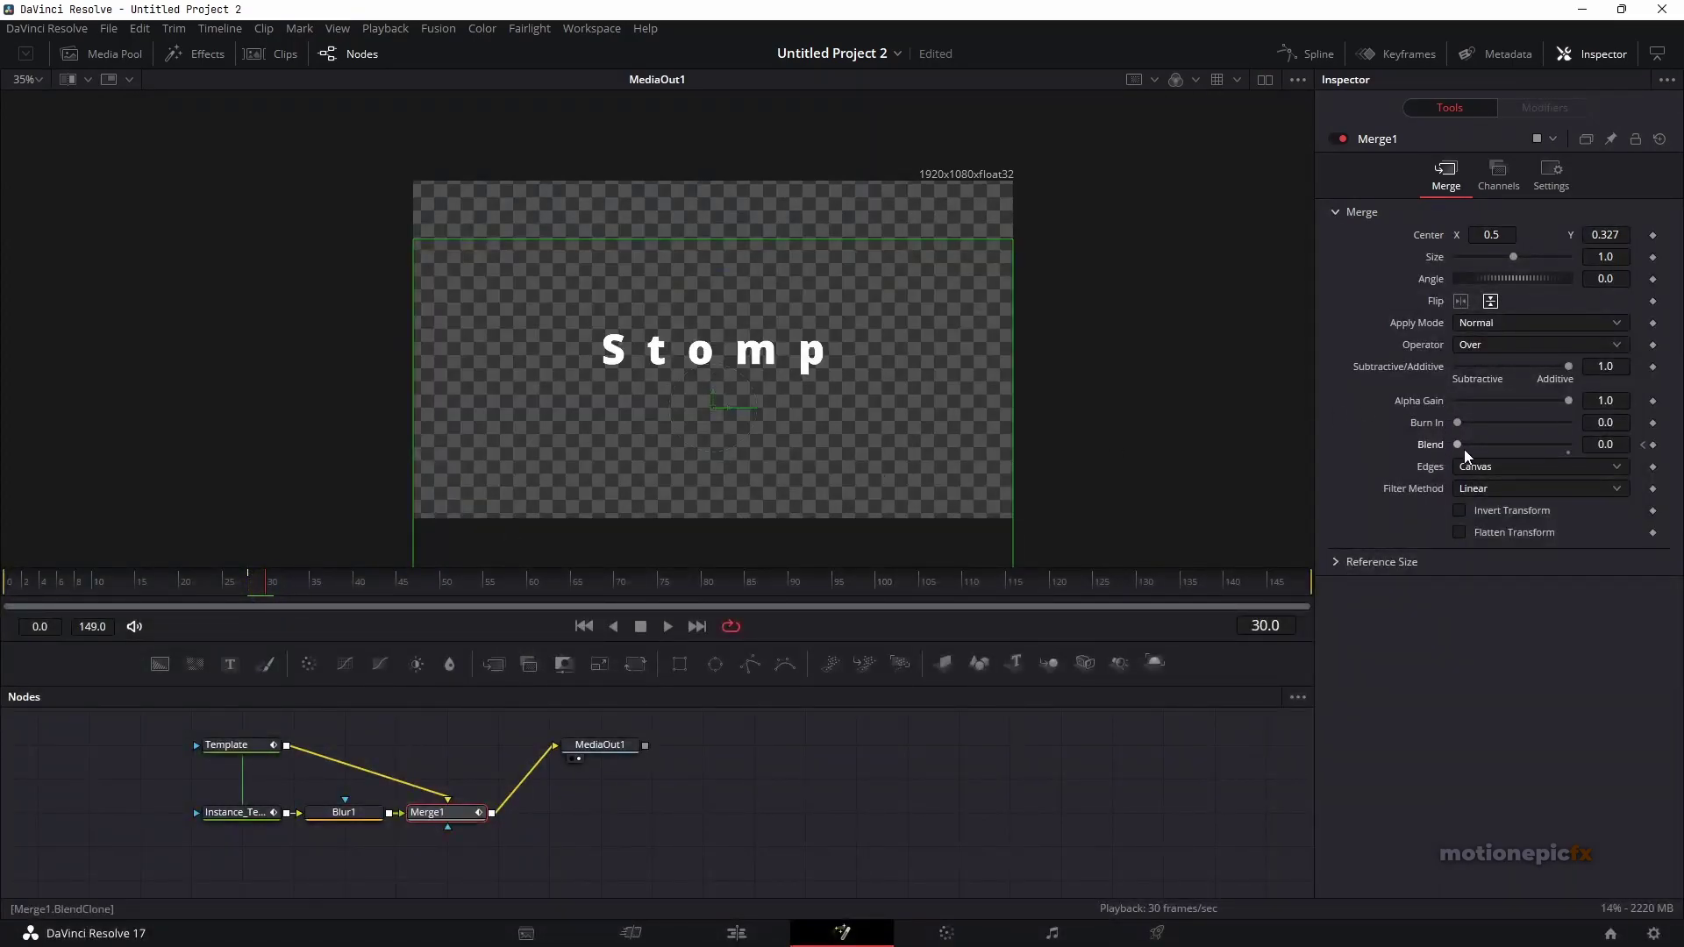
left_click_drag(1458, 445, 1576, 443)
left_click_drag(244, 590, 272, 586)
- In the Spline editor, fit Merge1's Blend curve and smooth its two keyframes into an eased curve
left_click(1294, 51)
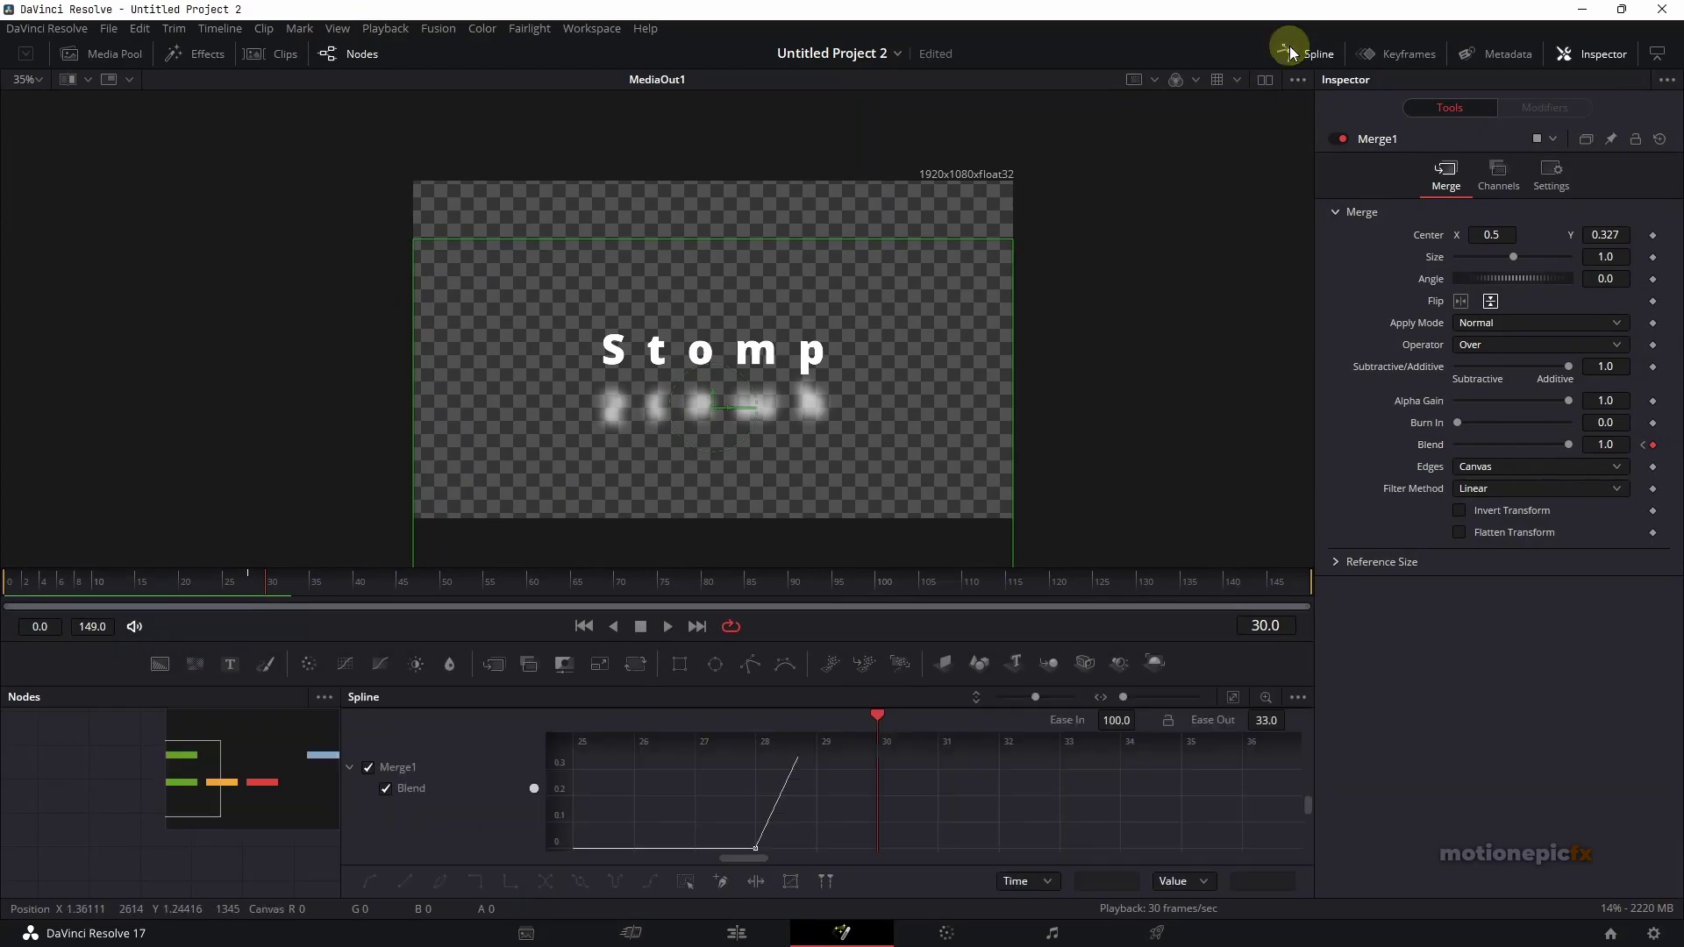
left_click(410, 789)
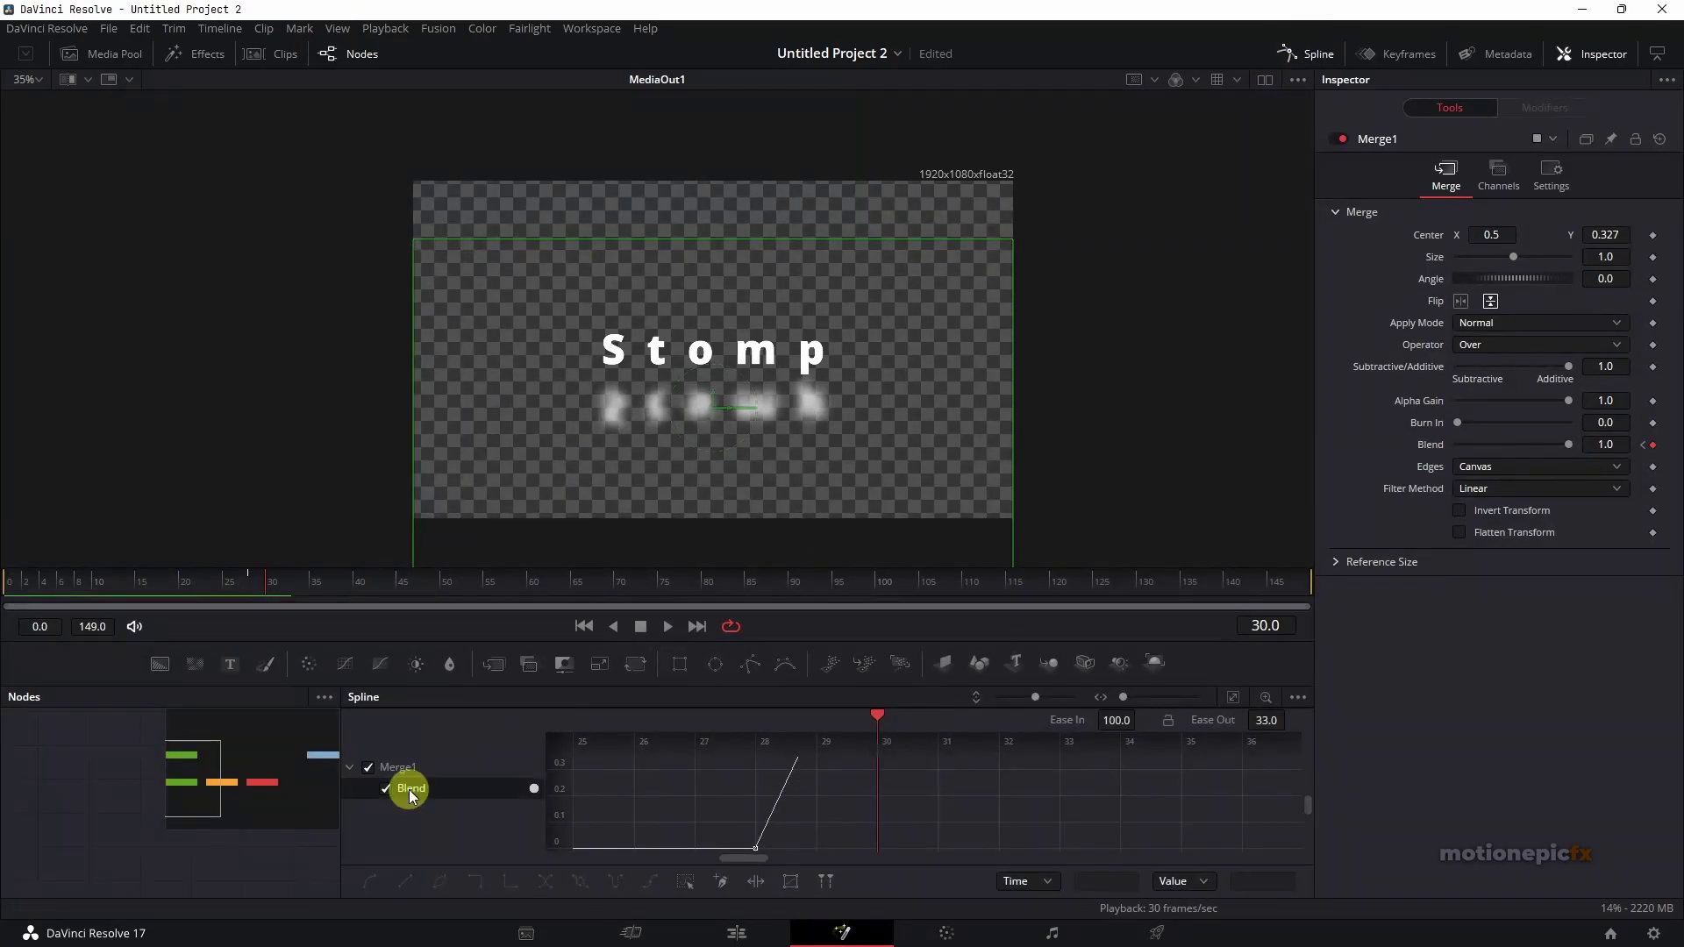
left_click(1236, 697)
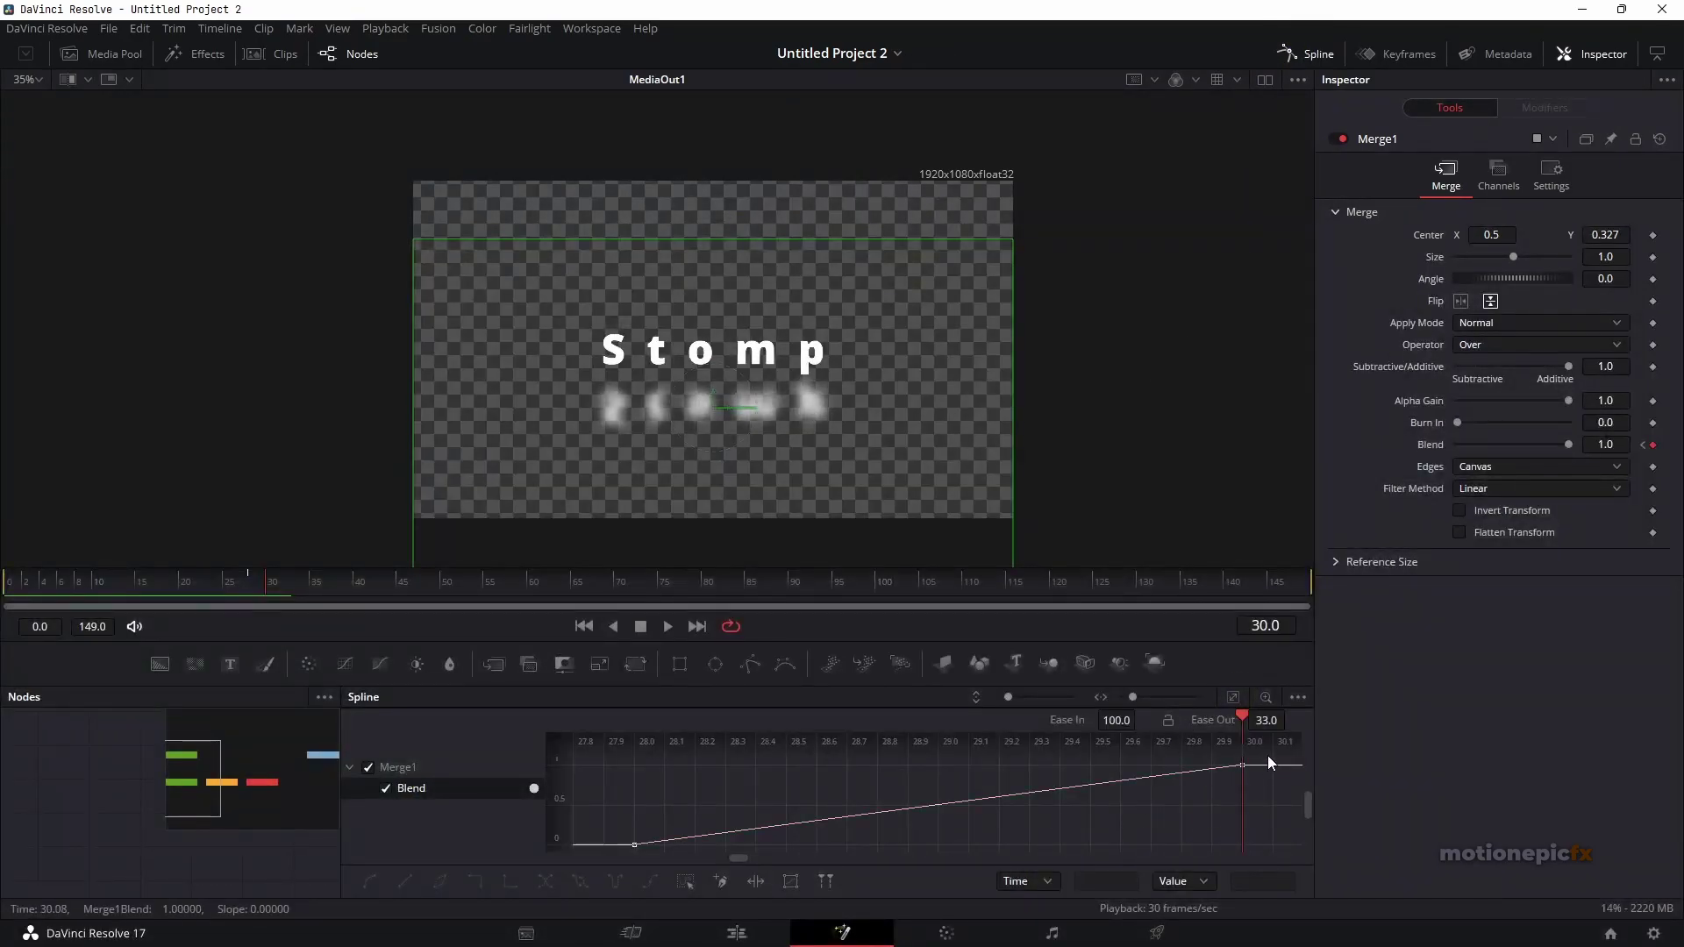
left_click(1134, 807)
key("ctrl+a")
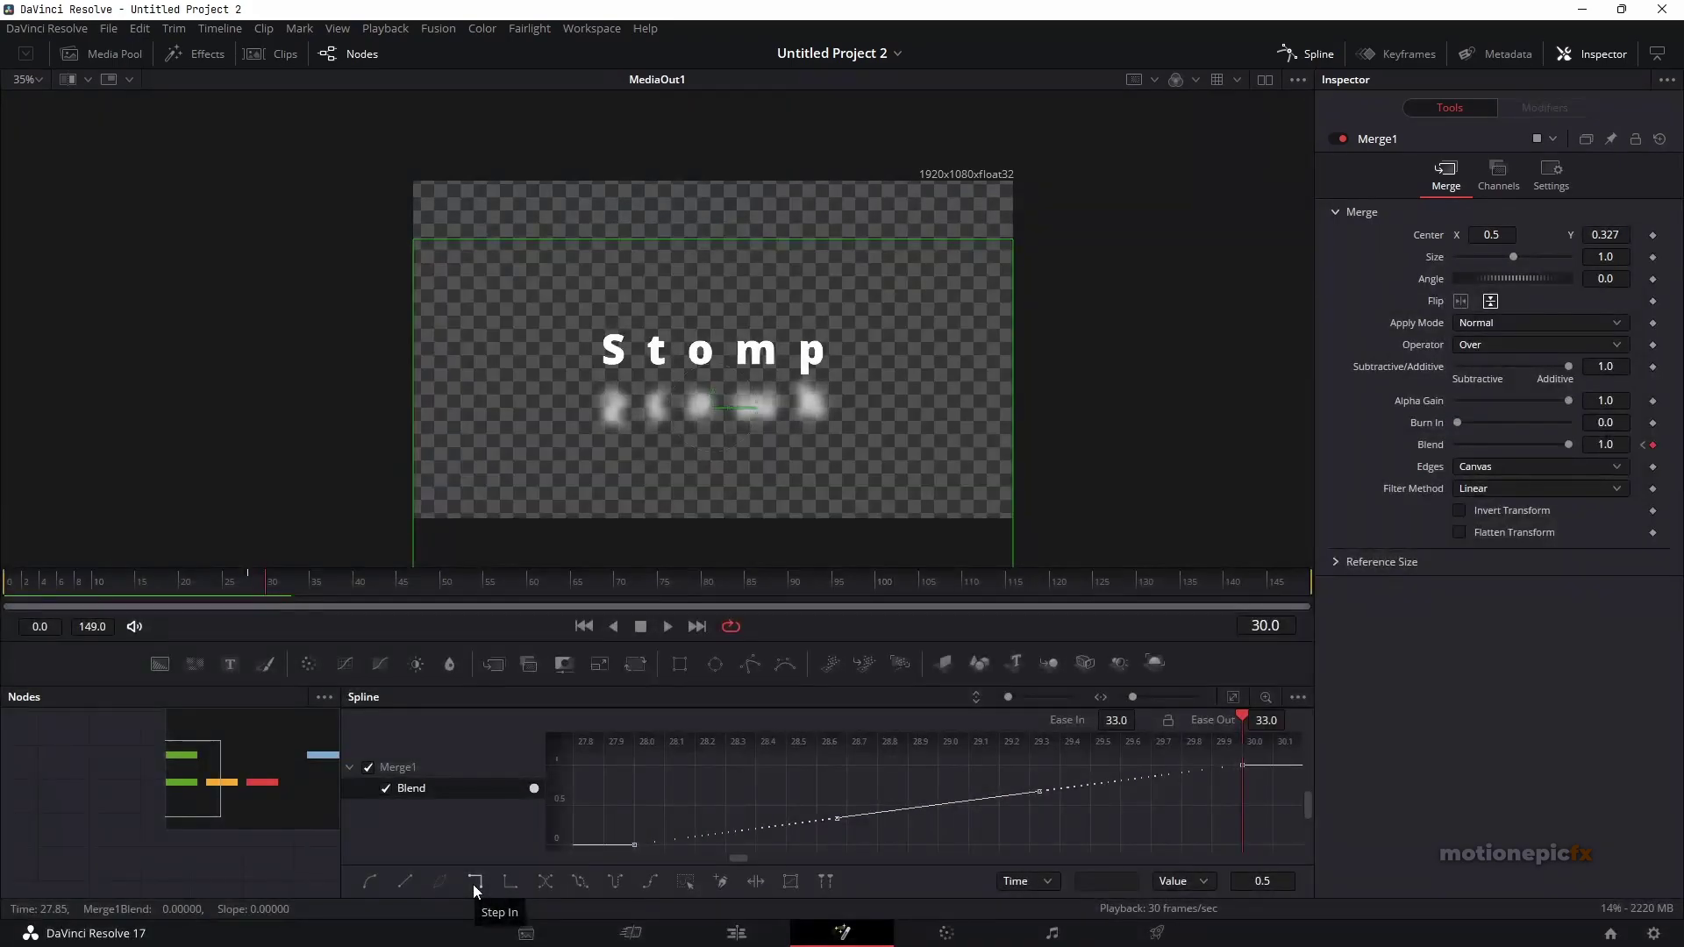
left_click(248, 580)
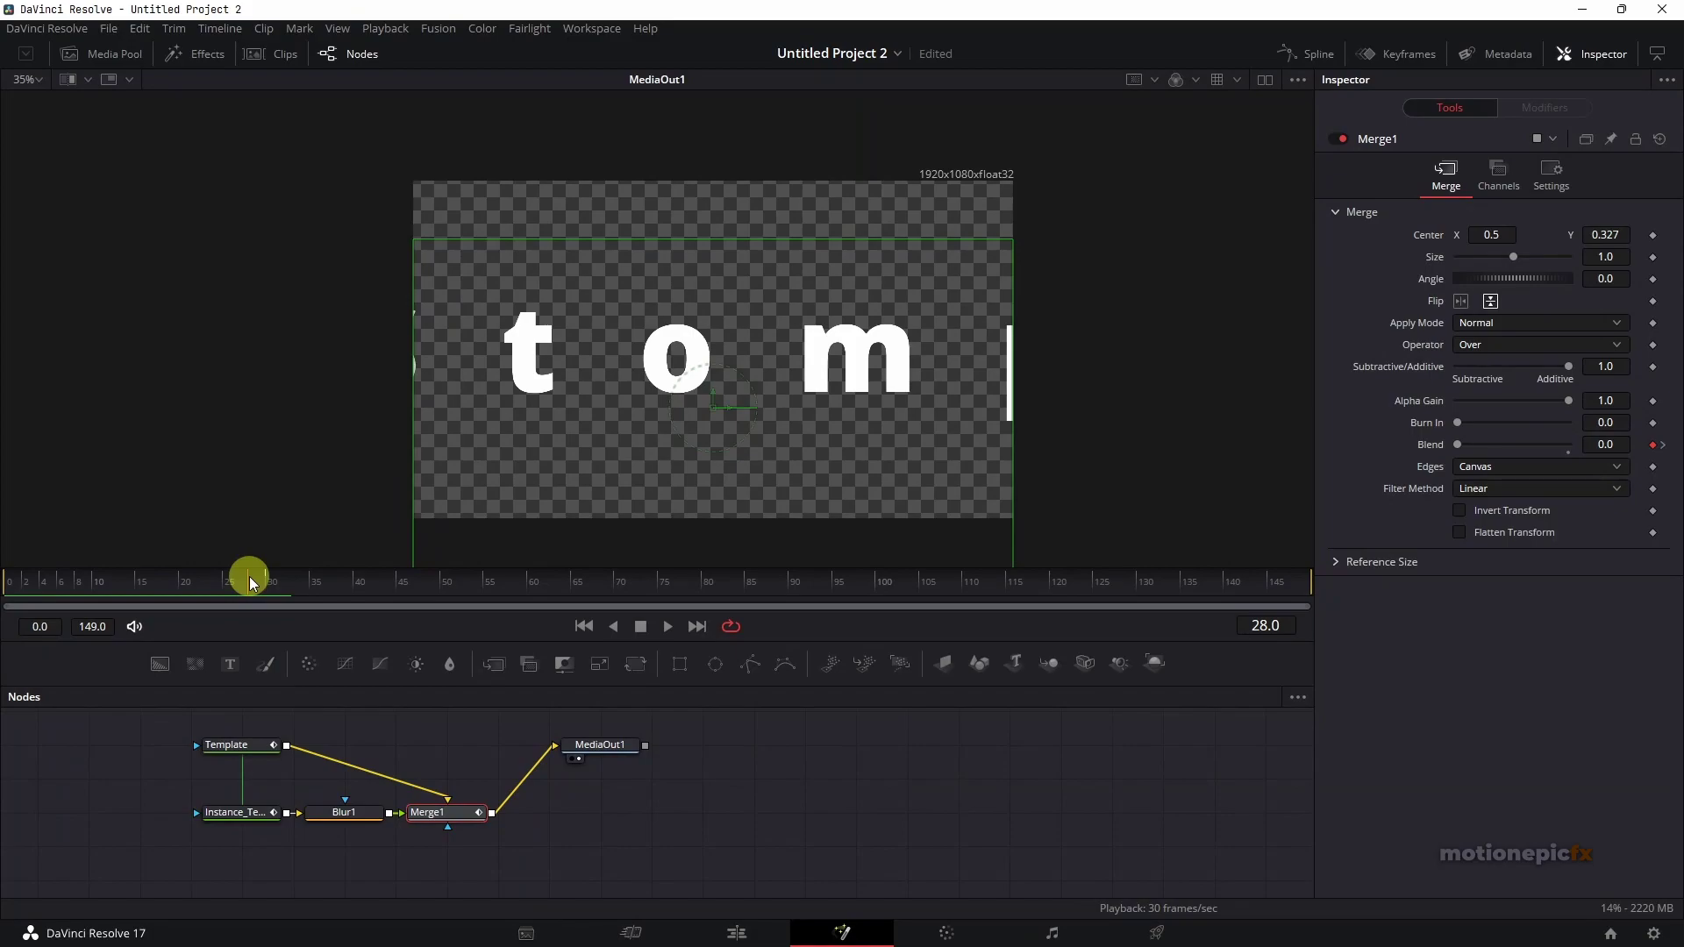
left_click_drag(258, 583, 370, 602)
key("space")
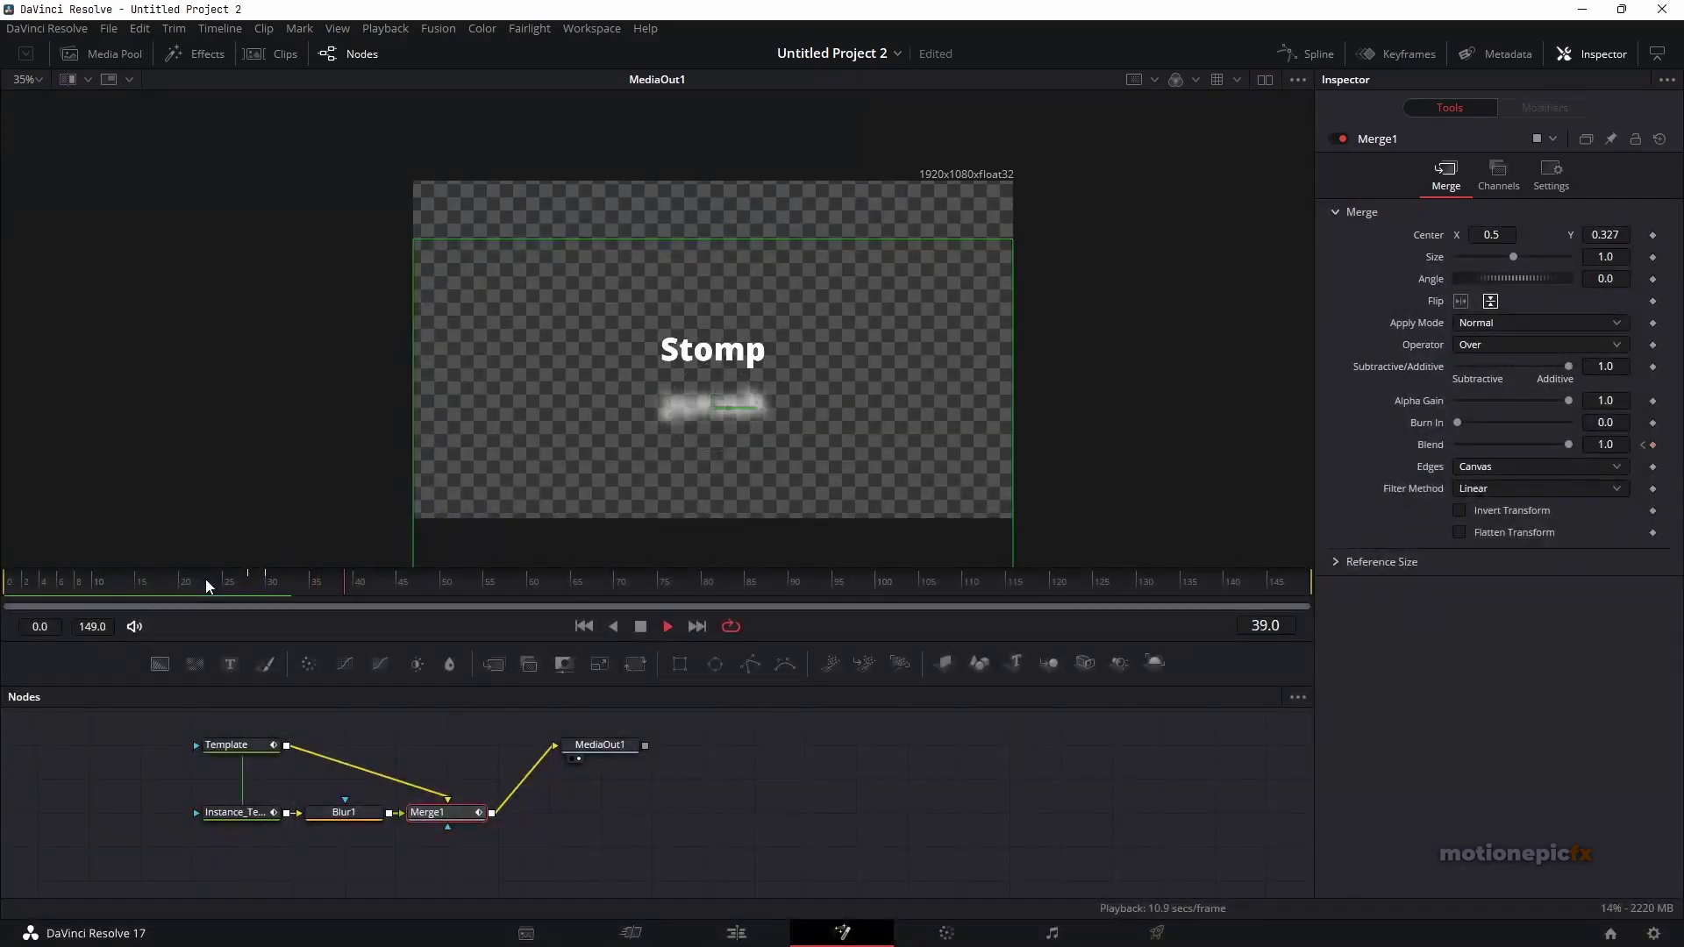
key("space")
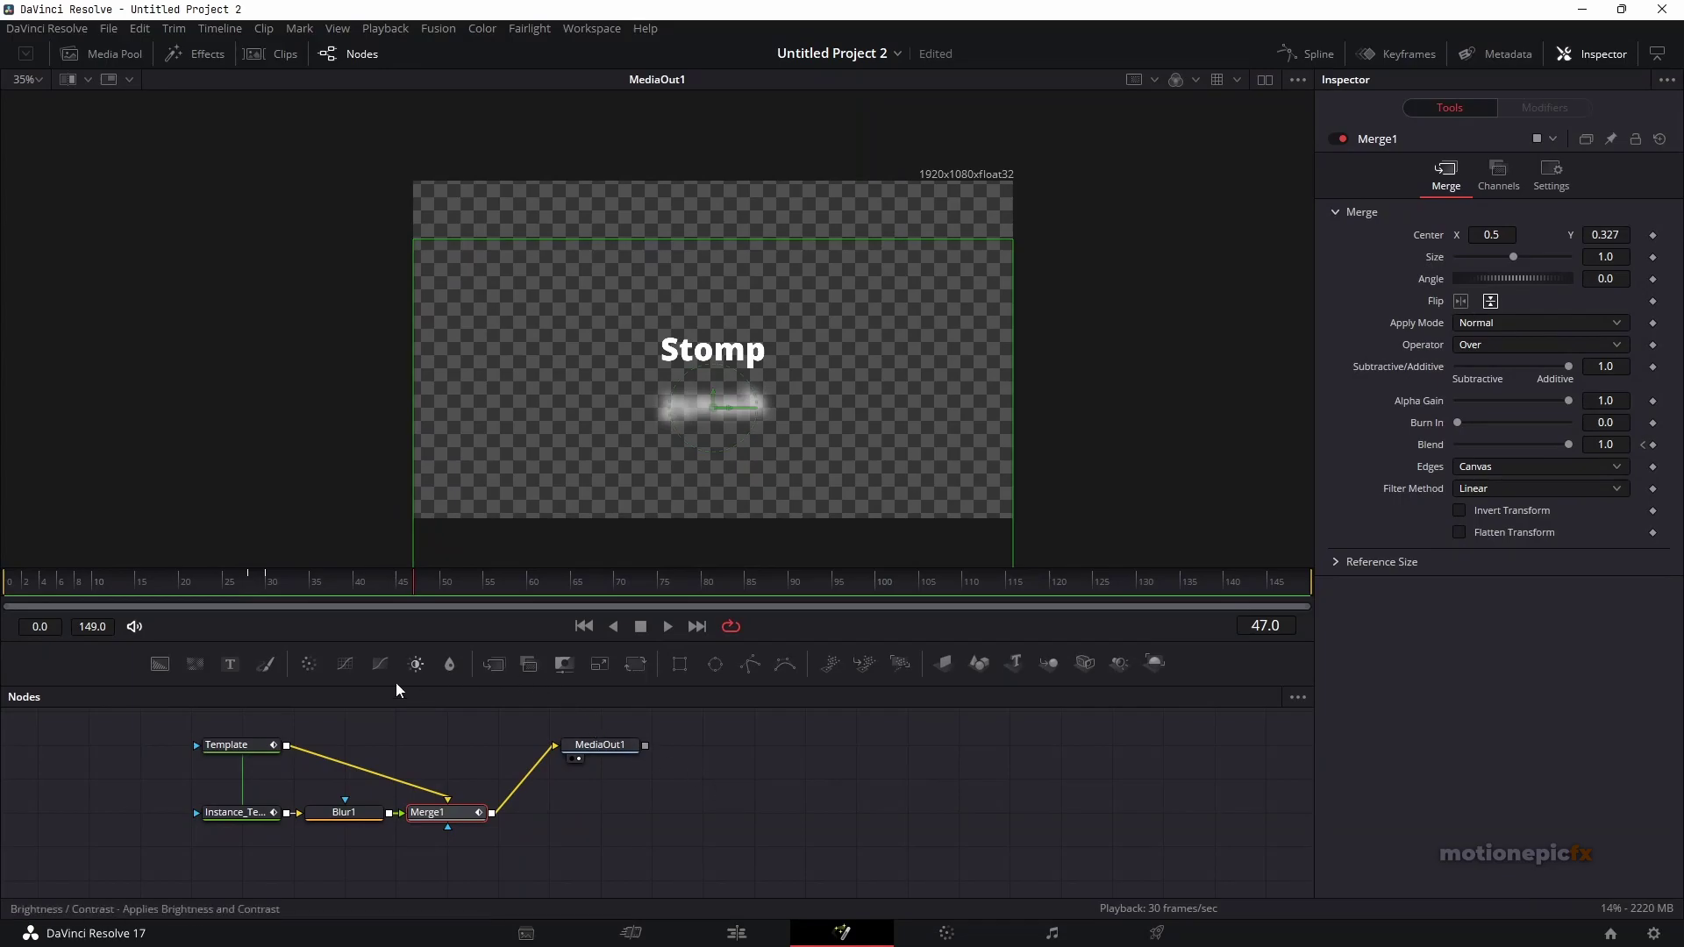
- Try bright green as the Template text colour, then undo it back to white
left_click(235, 746)
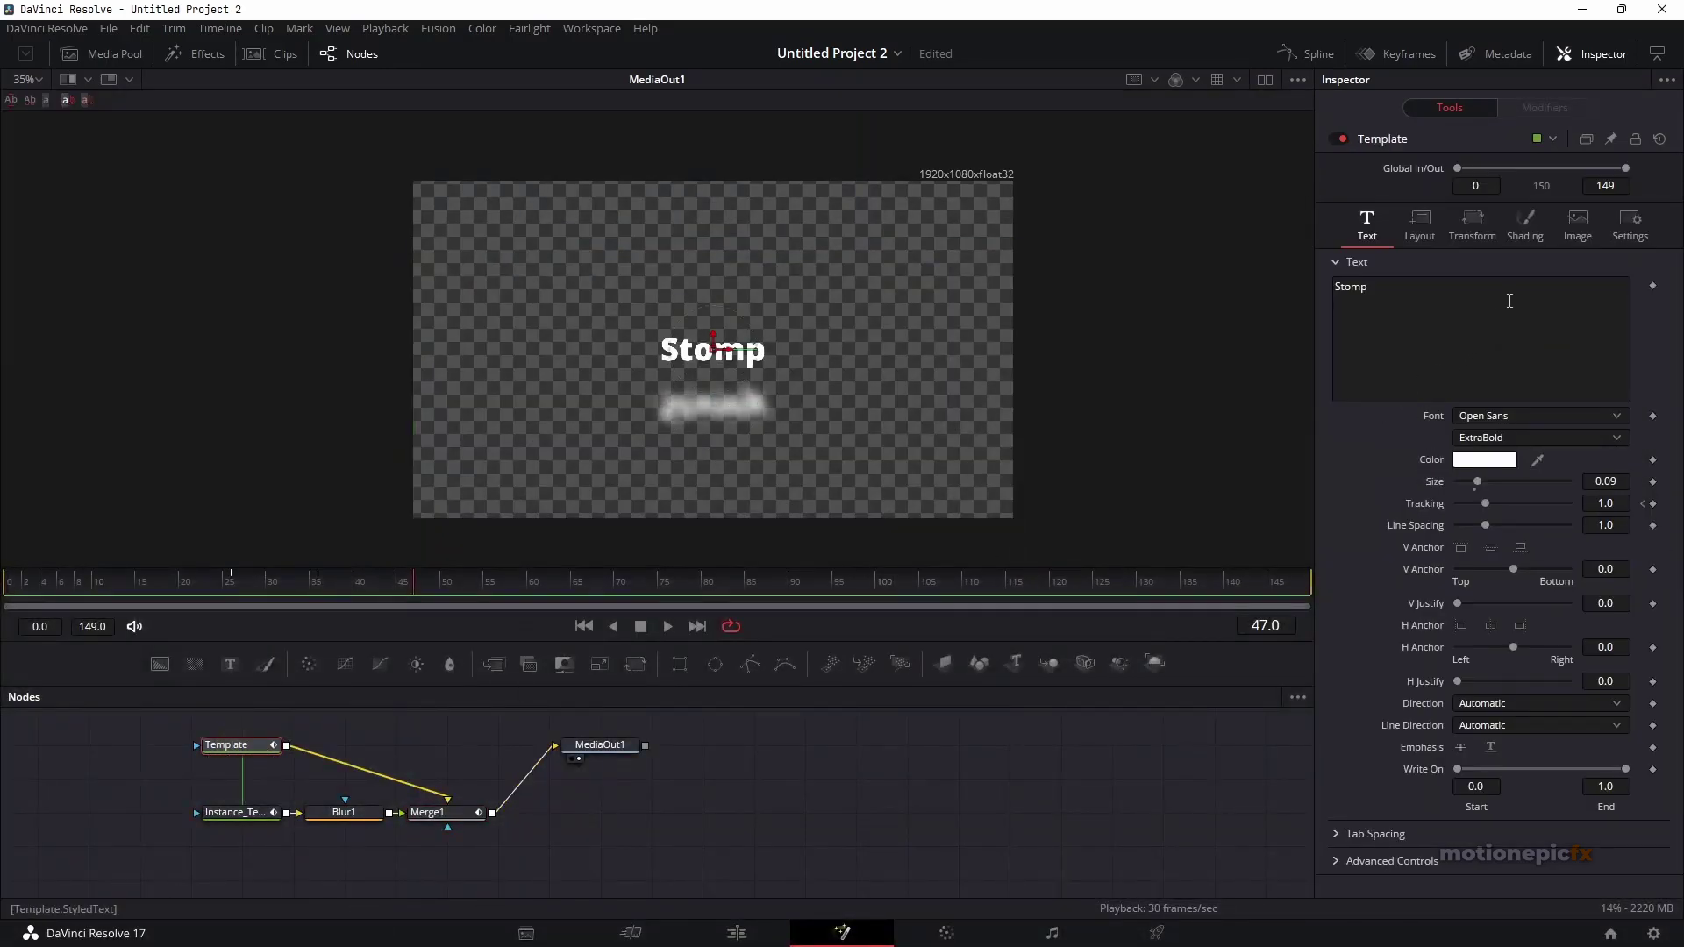
left_click(1492, 462)
left_click(776, 350)
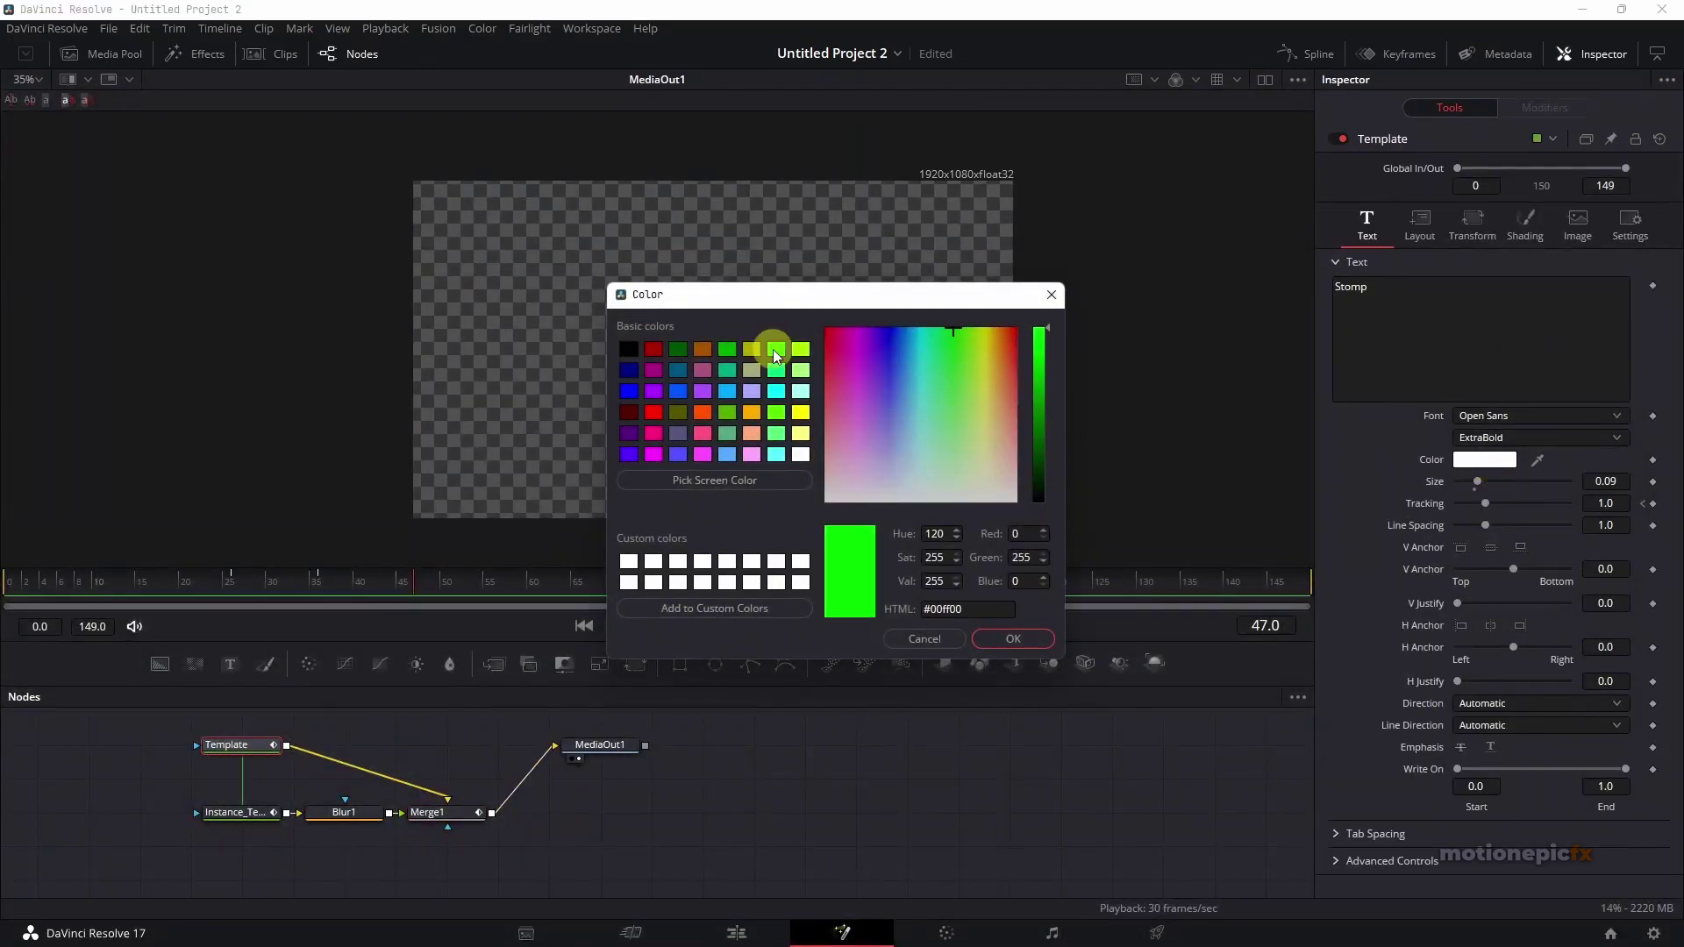
left_click(1015, 636)
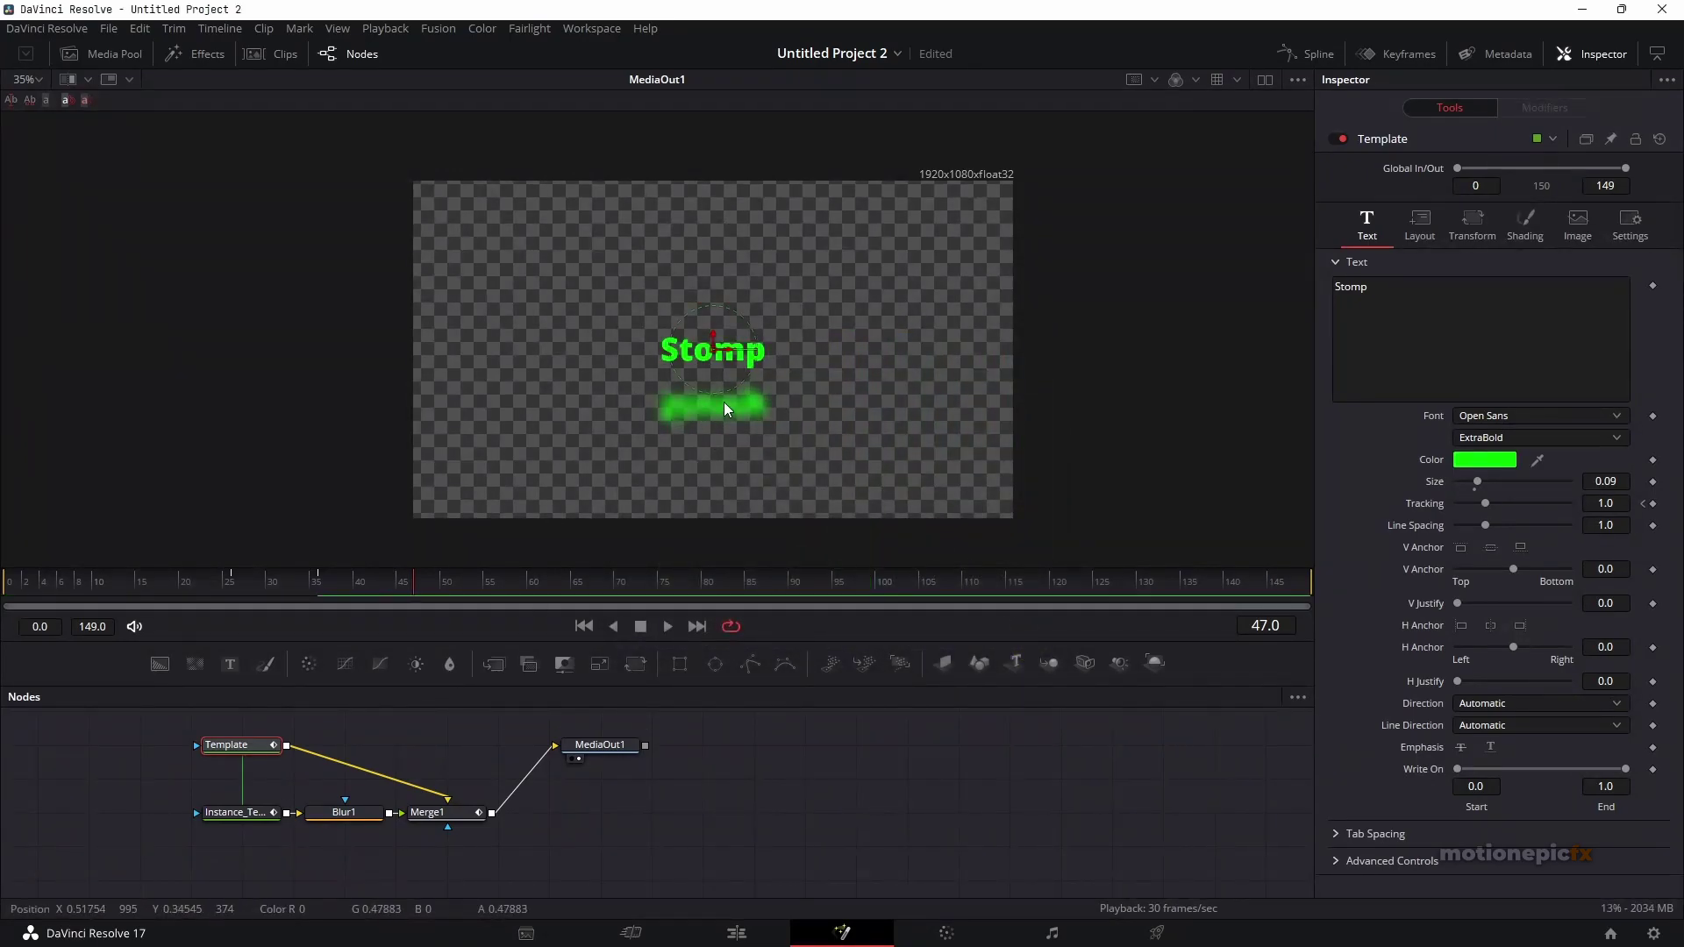
key("ctrl+z")
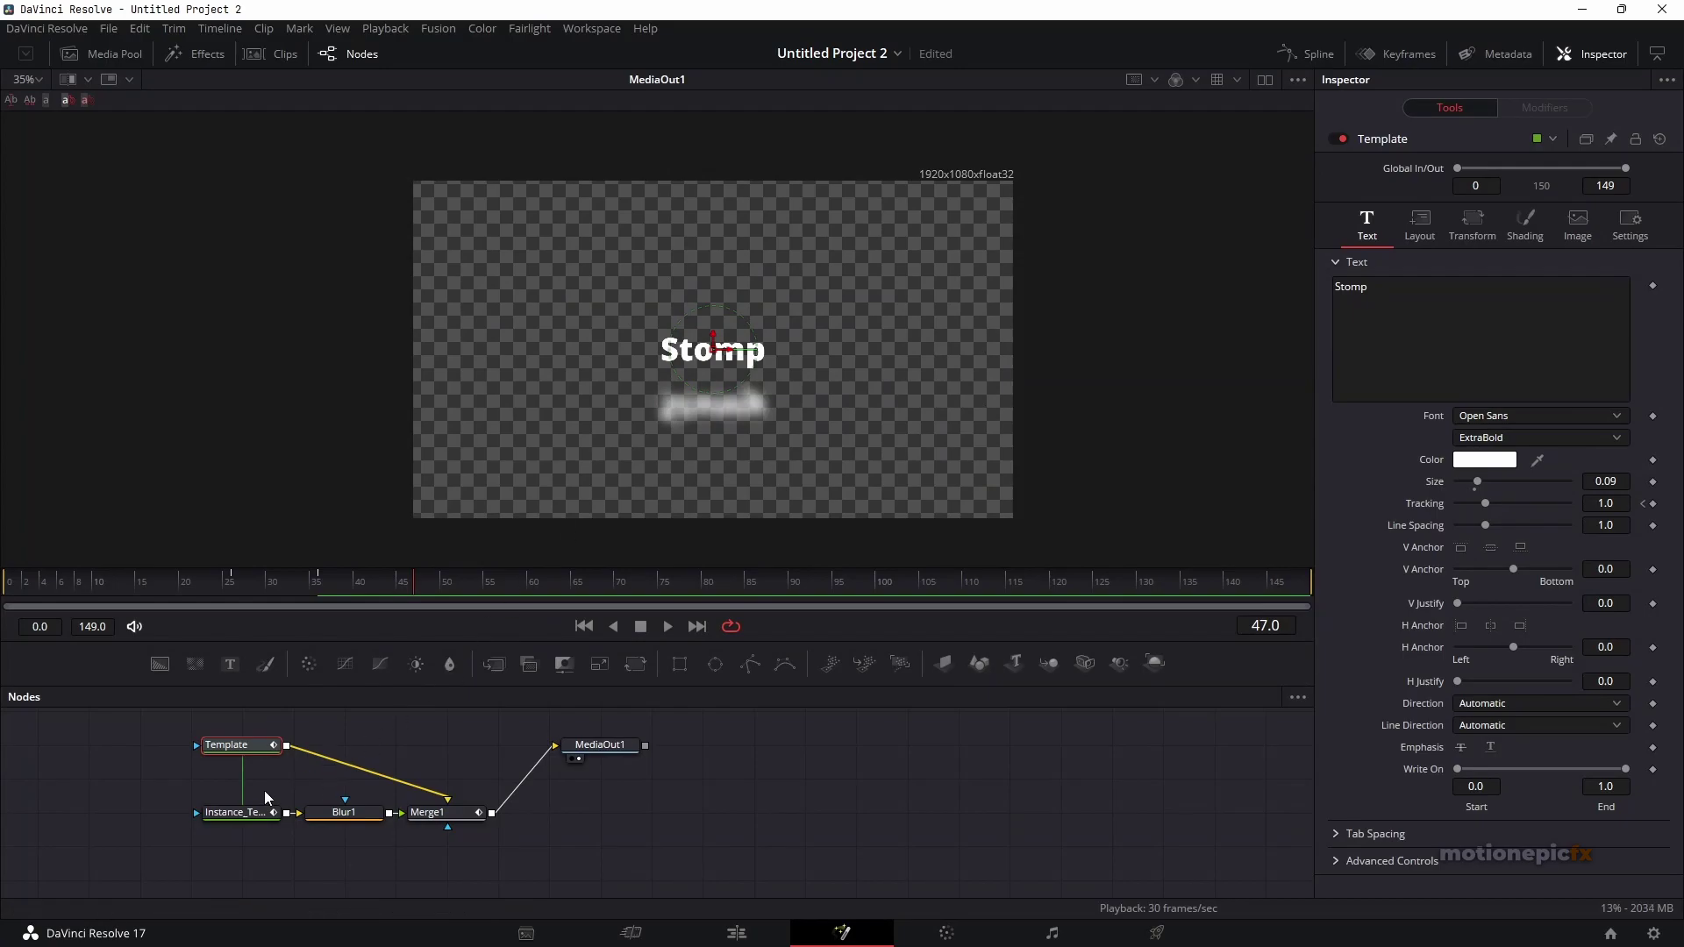
- Deinstance the Instance_Template reflection's fill colour group on the Shading tab
left_click(226, 814)
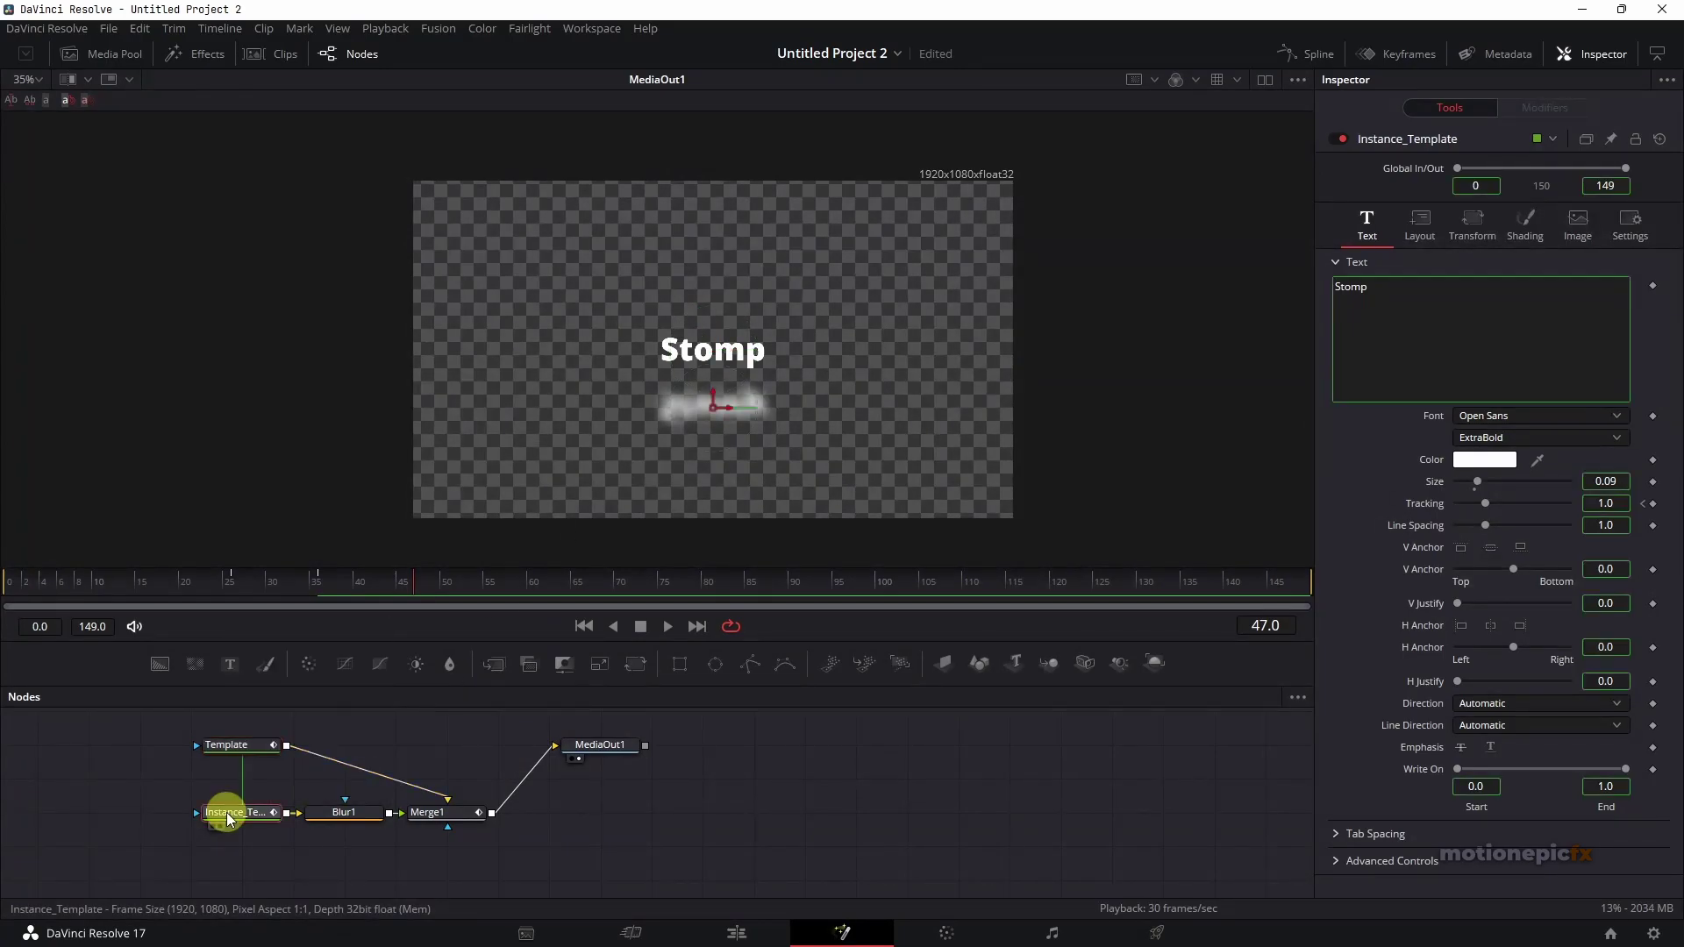
left_click(1527, 224)
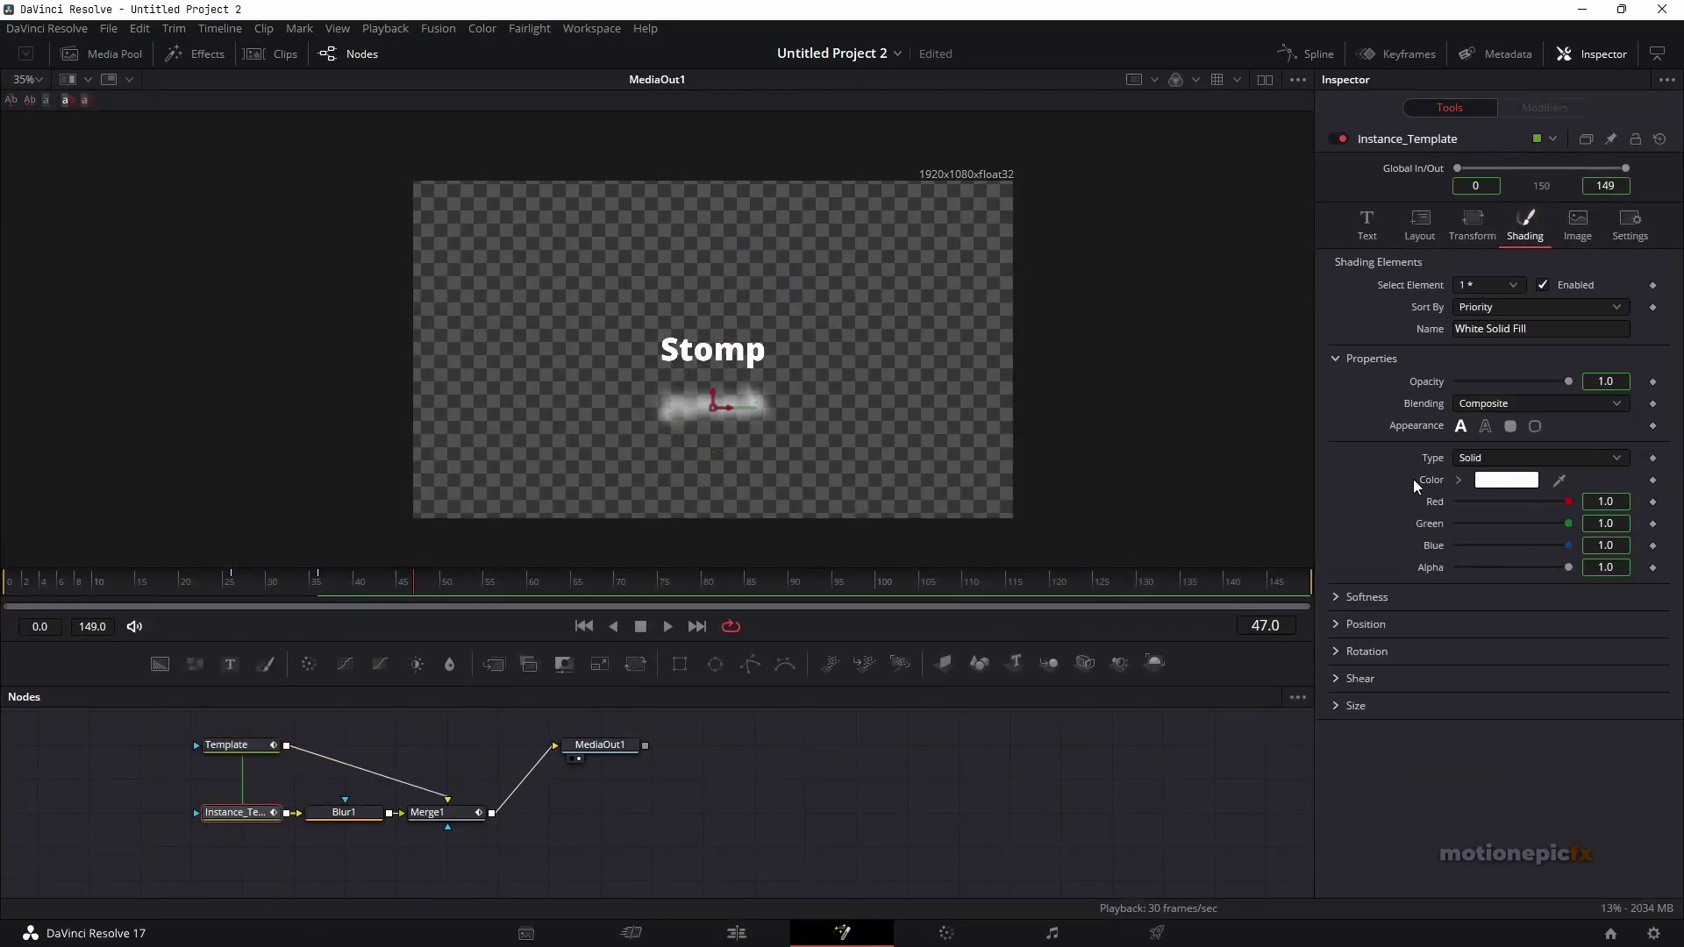
right_click(1407, 503)
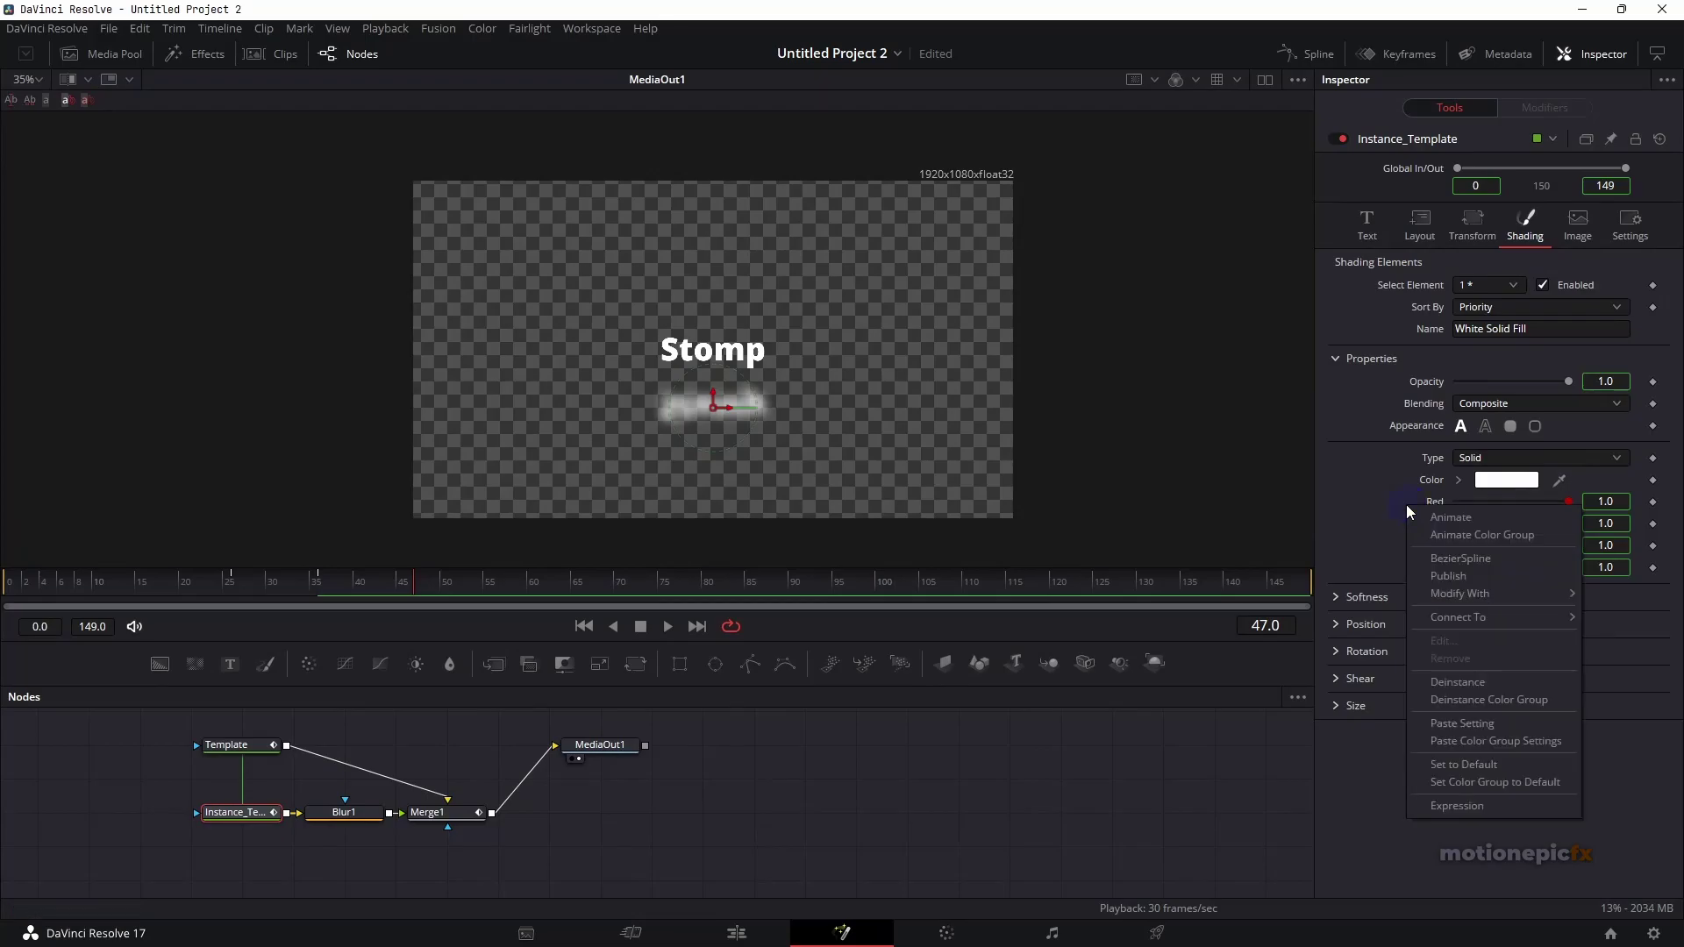
left_click(1462, 703)
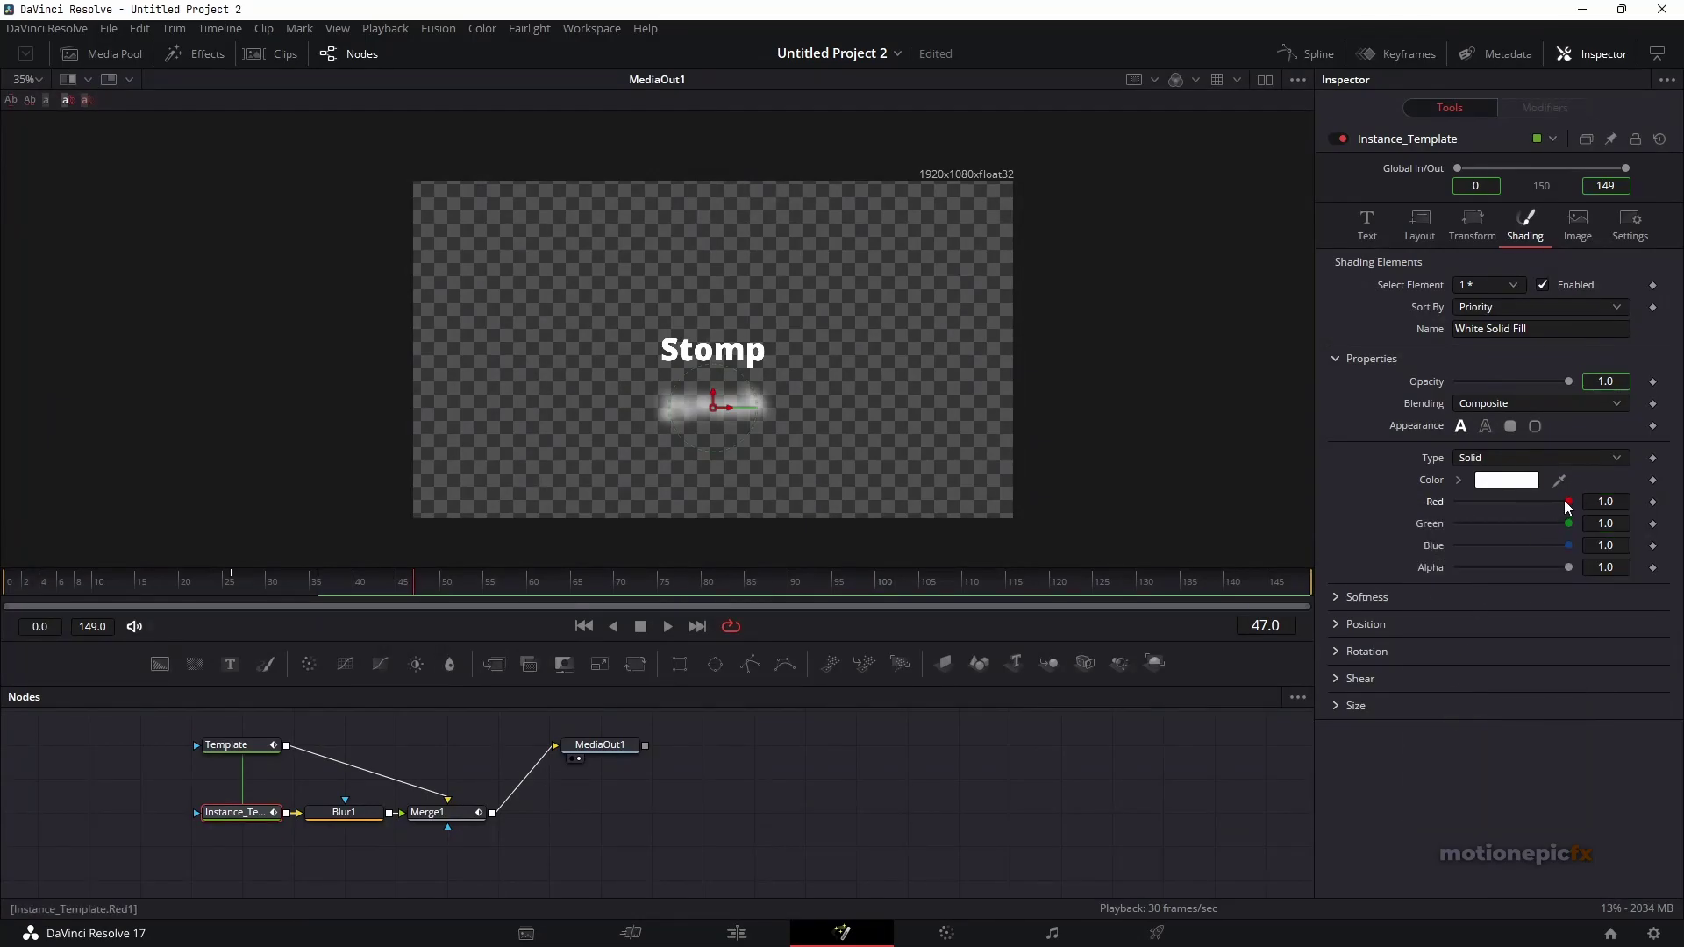
- Make the reflection fill black with Red, Green and Blue at 0 and Alpha 0.5
left_click_drag(1567, 501, 1399, 507)
left_click_drag(1568, 524, 1448, 524)
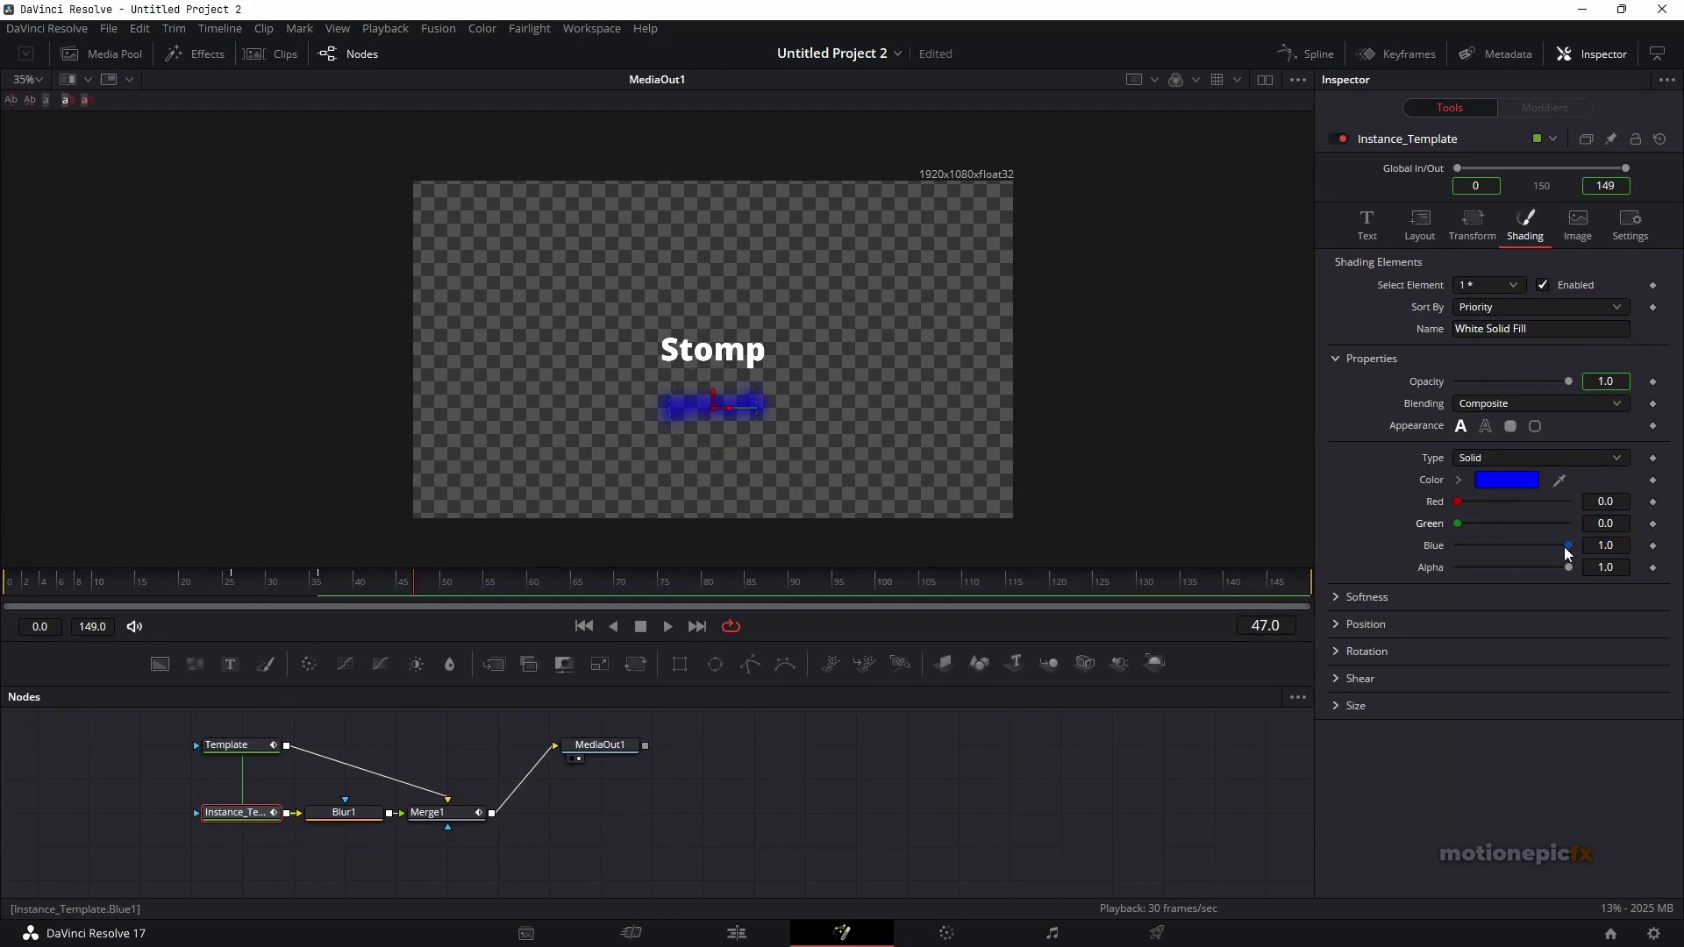
left_click_drag(1567, 546, 1412, 553)
left_click_drag(1566, 568, 1526, 561)
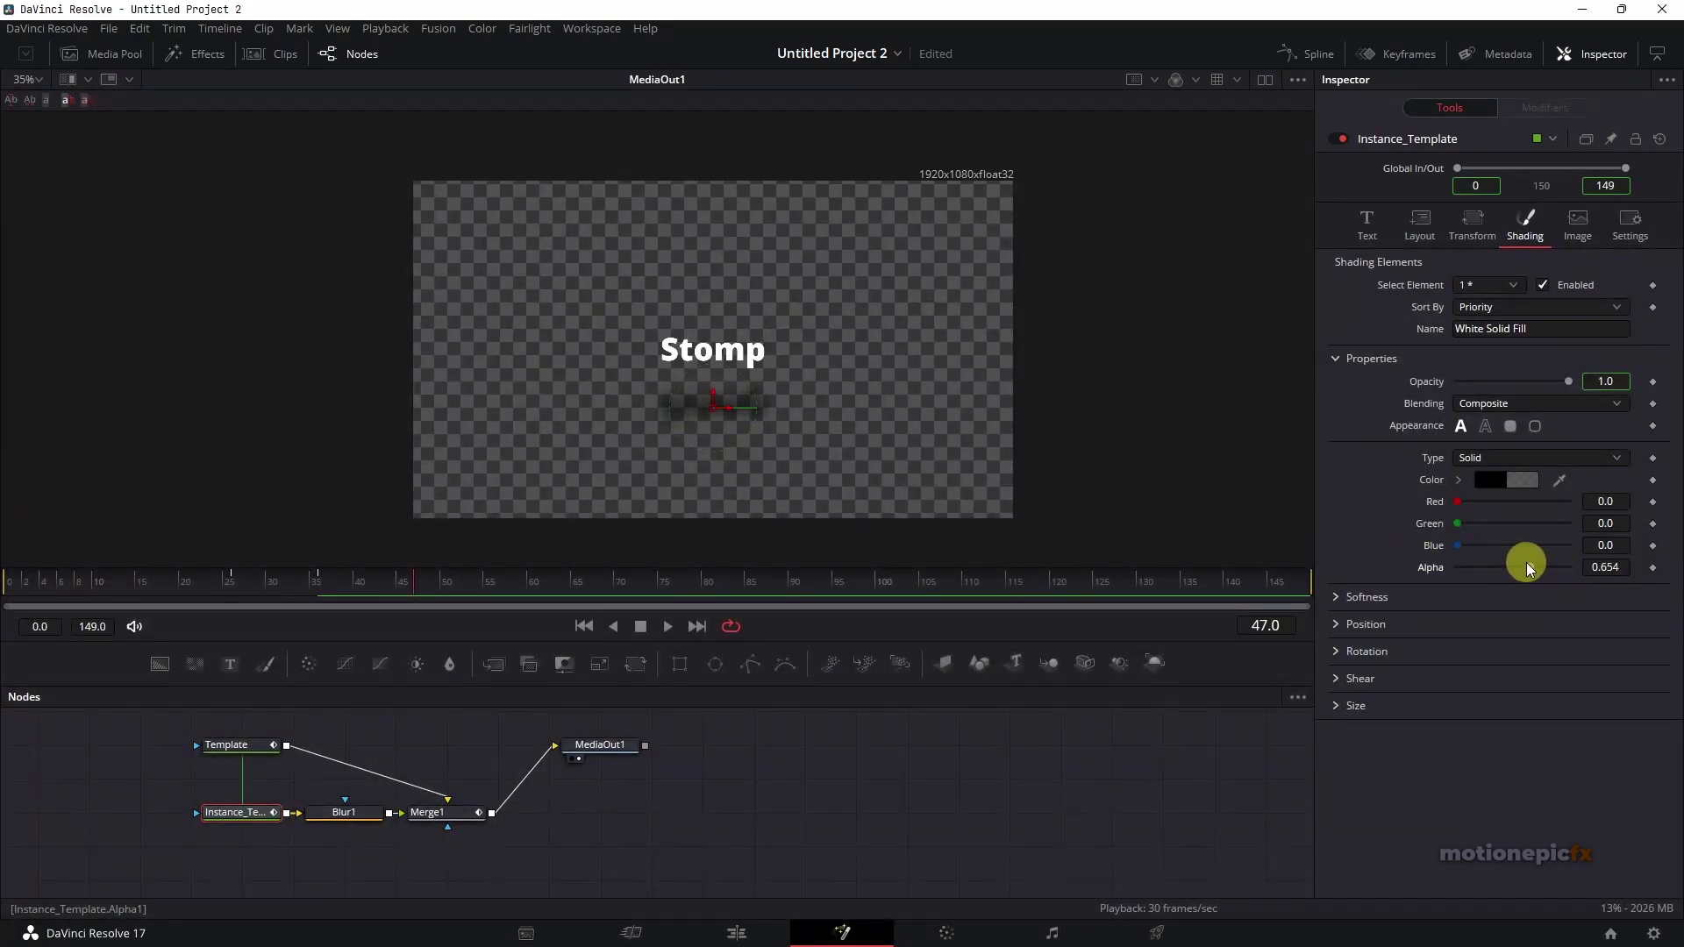
double_click(1614, 568)
type("0.5")
key("Return")
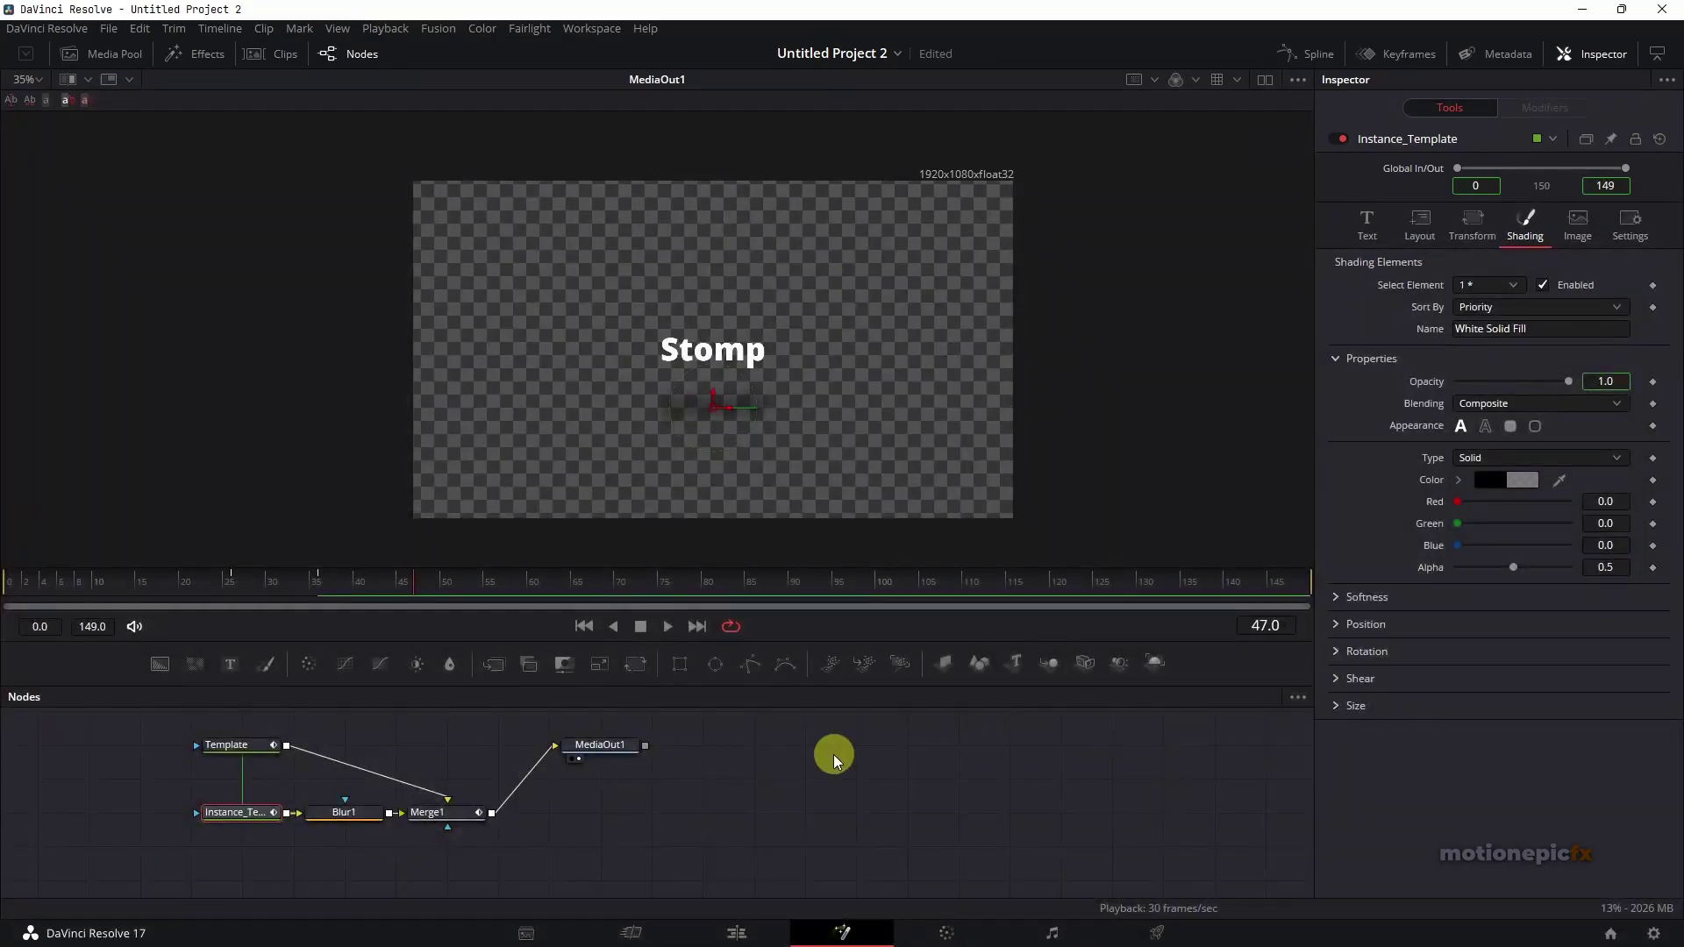
left_click(736, 933)
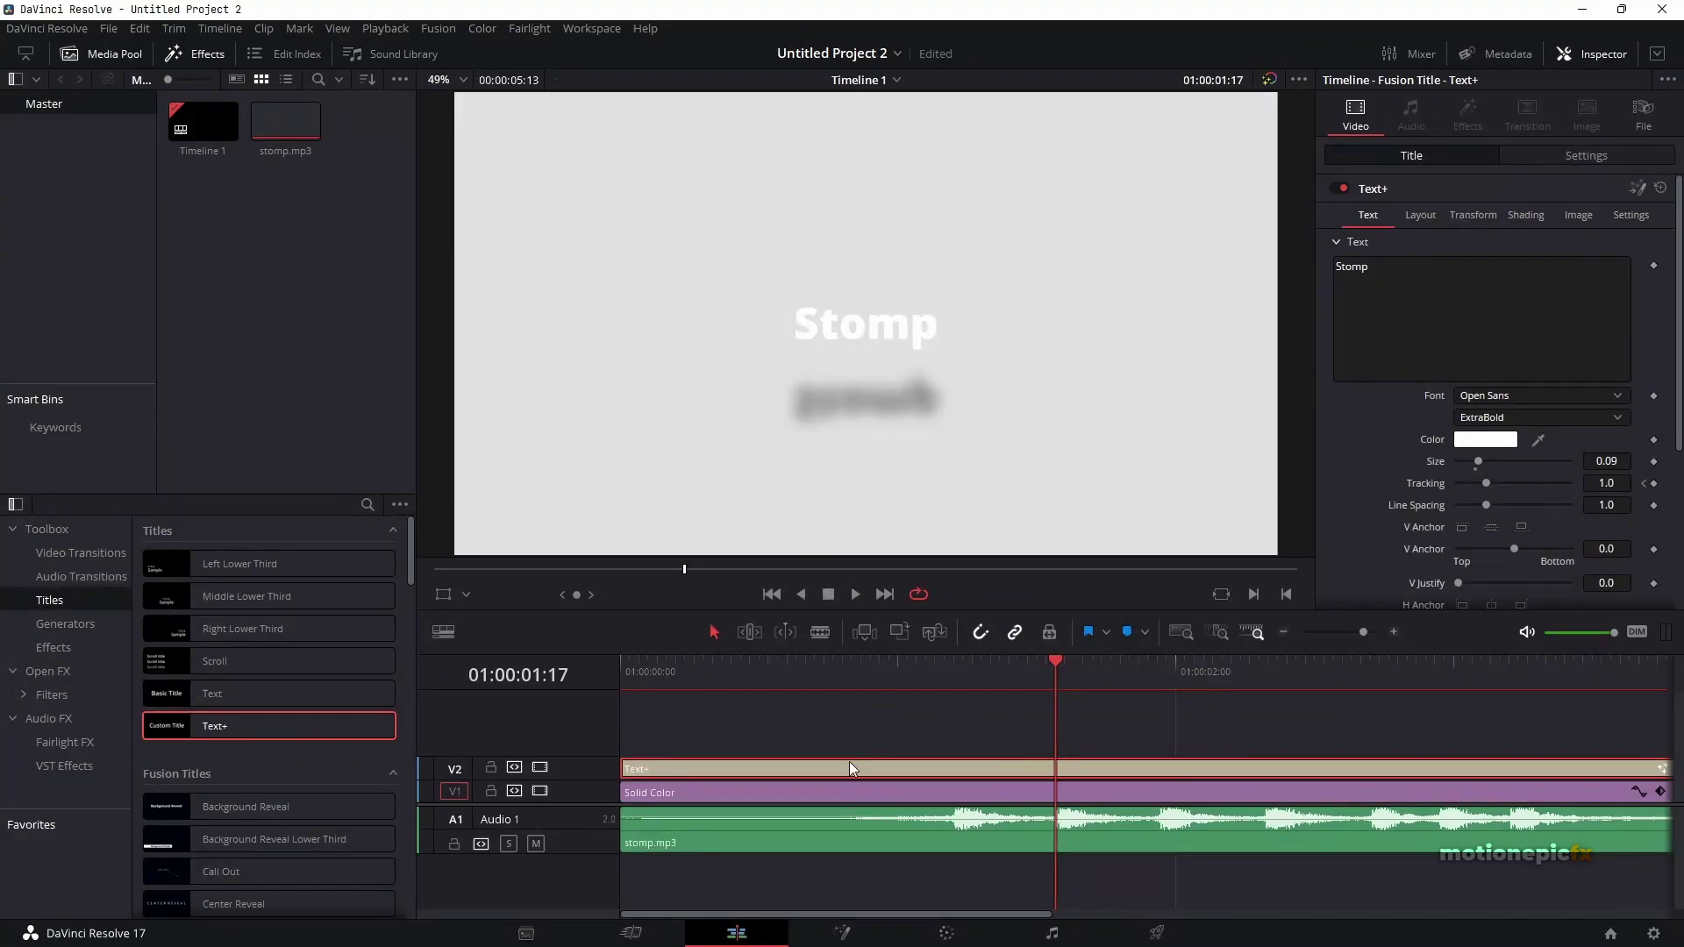
- Change the Template node's Stomp text colour to black and view it on the Edit page
left_click(842, 933)
left_click(254, 743)
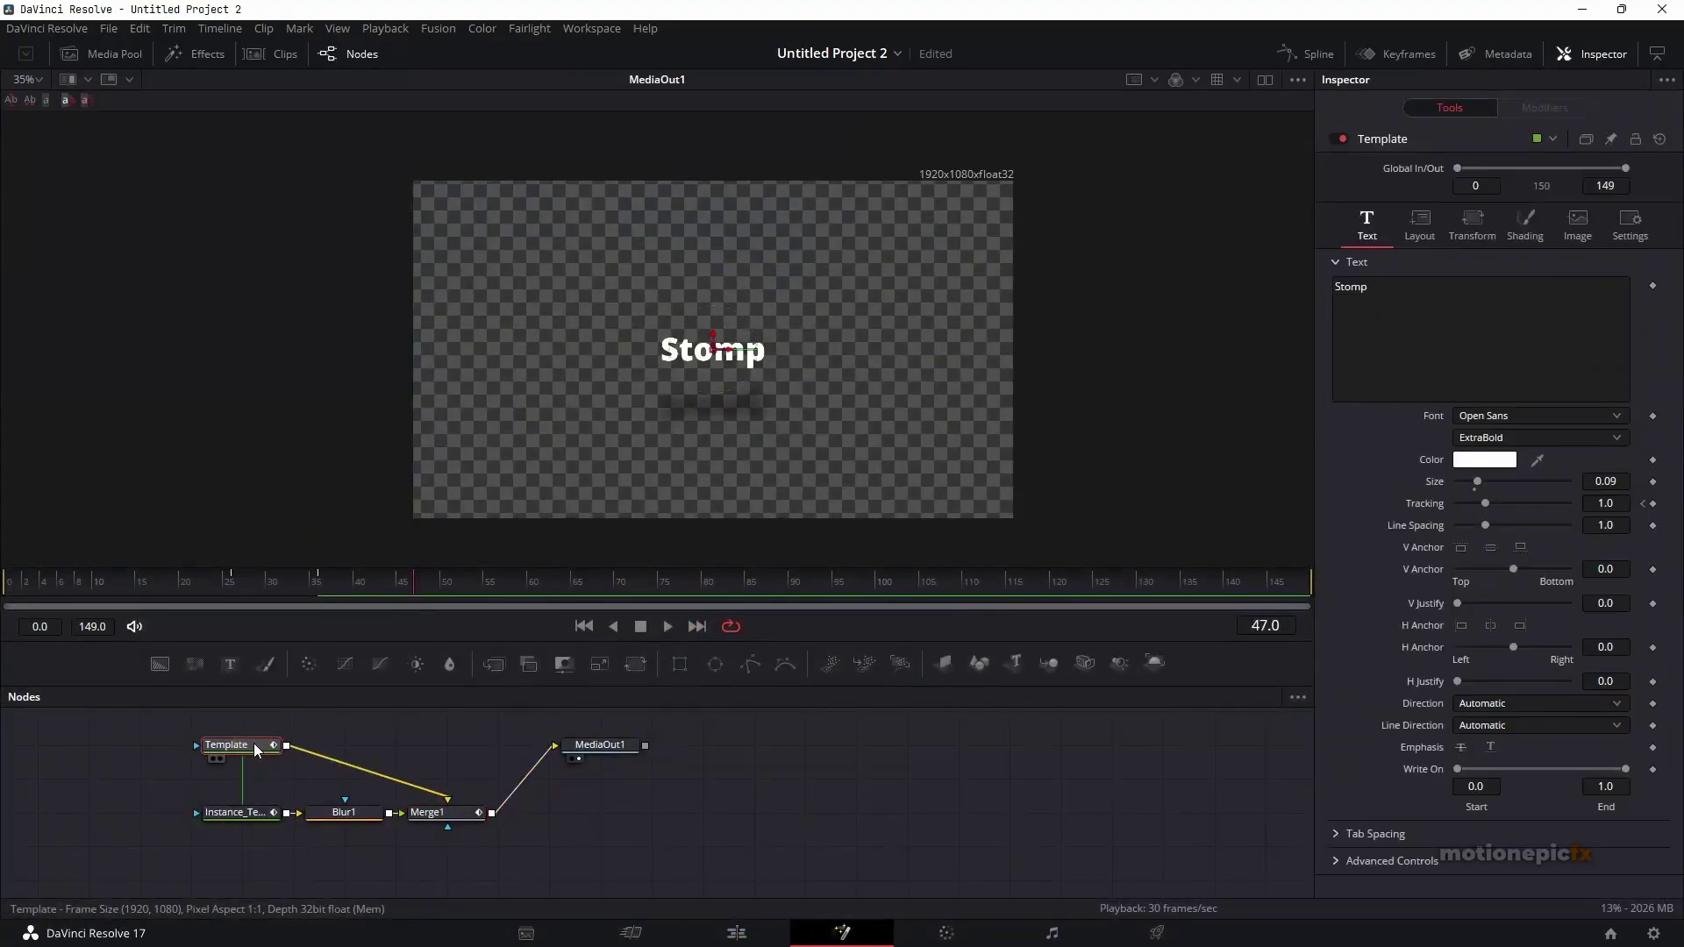
left_click(1478, 460)
left_click_drag(1038, 443, 1040, 500)
left_click(1013, 638)
left_click(737, 934)
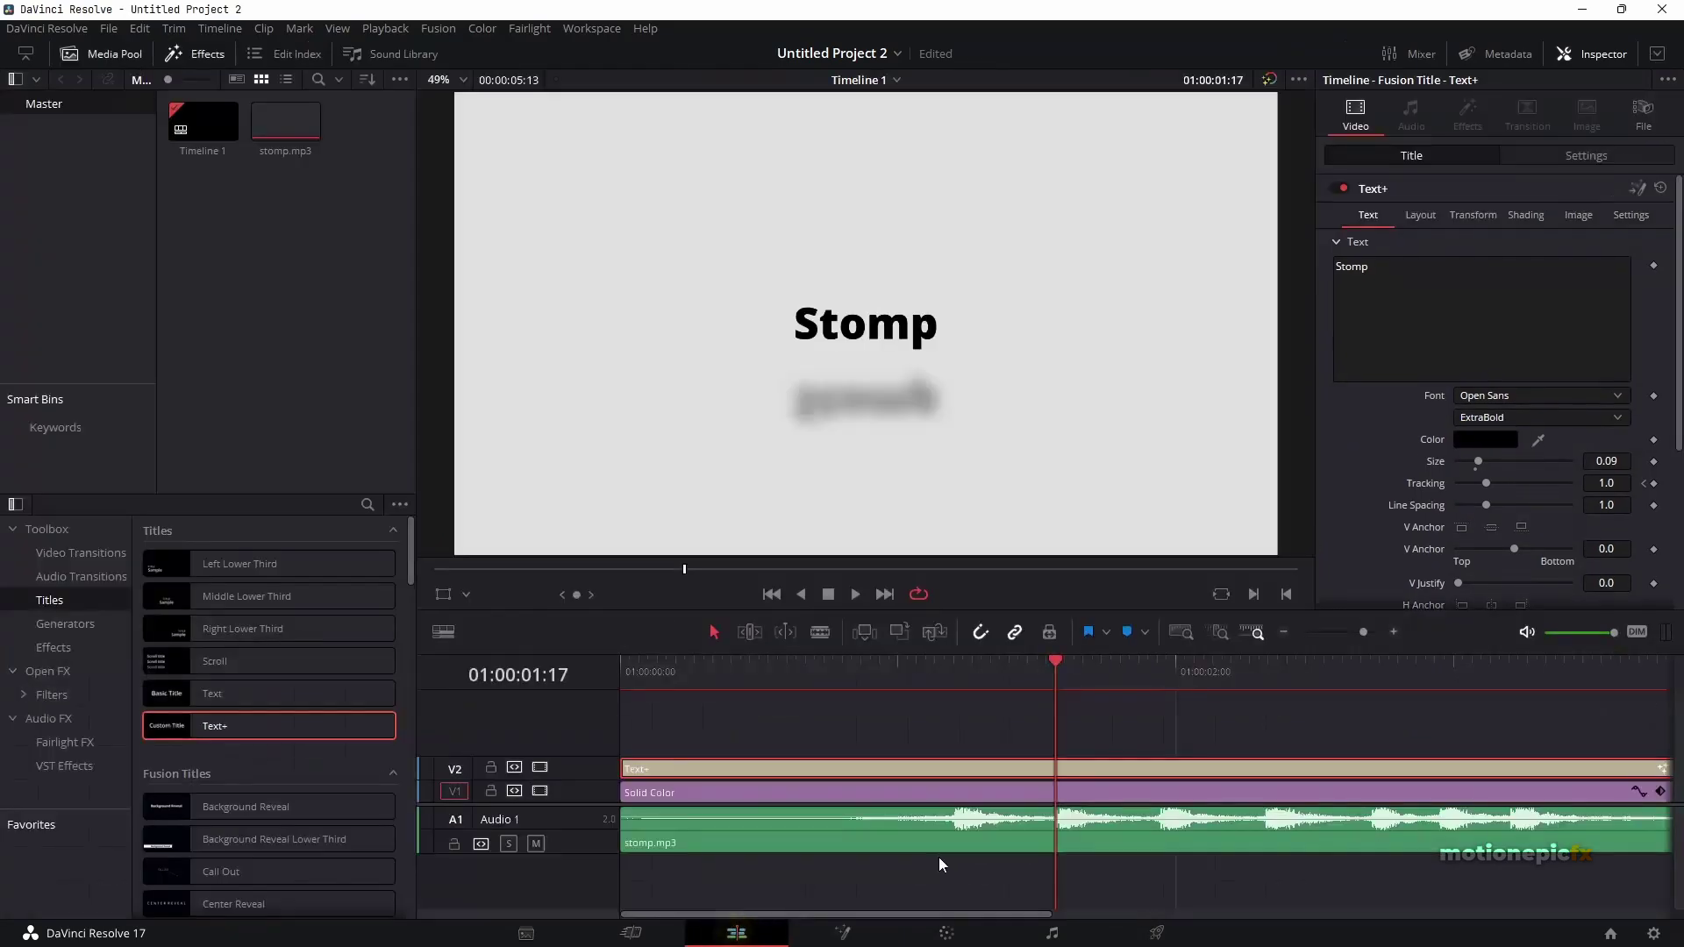
- Replay the Stomp animation, then Alt-drag the Text+ clip from V2 to a copy on V3
left_click(806, 669)
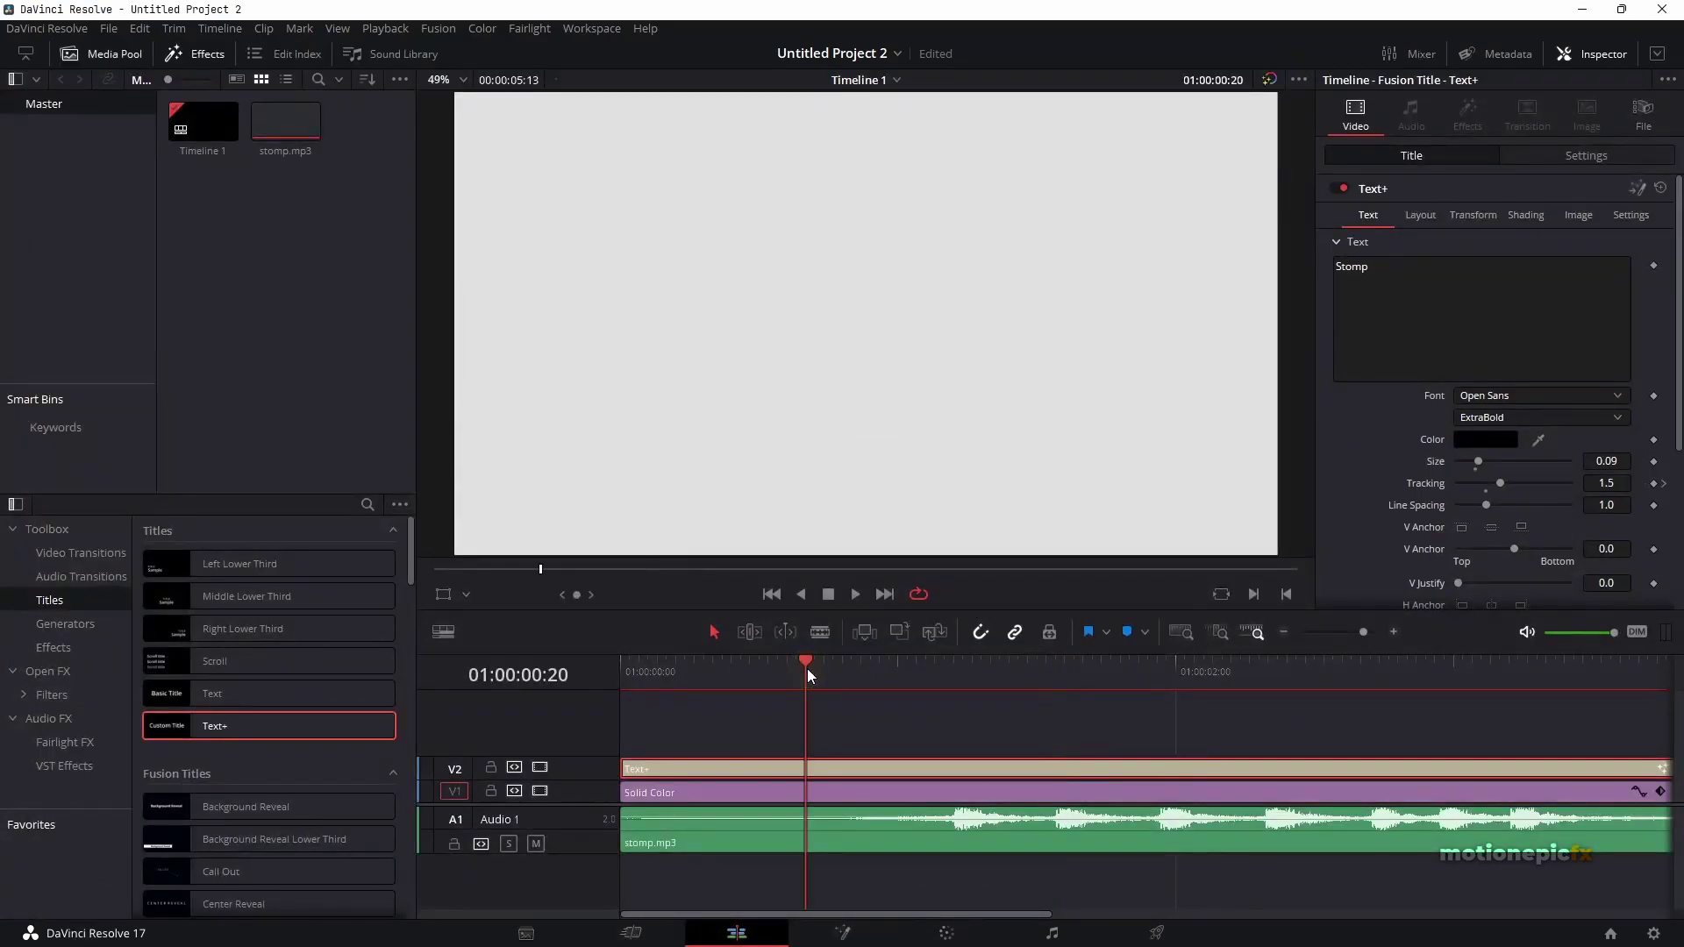
key("space")
left_click(855, 667)
left_click(855, 667)
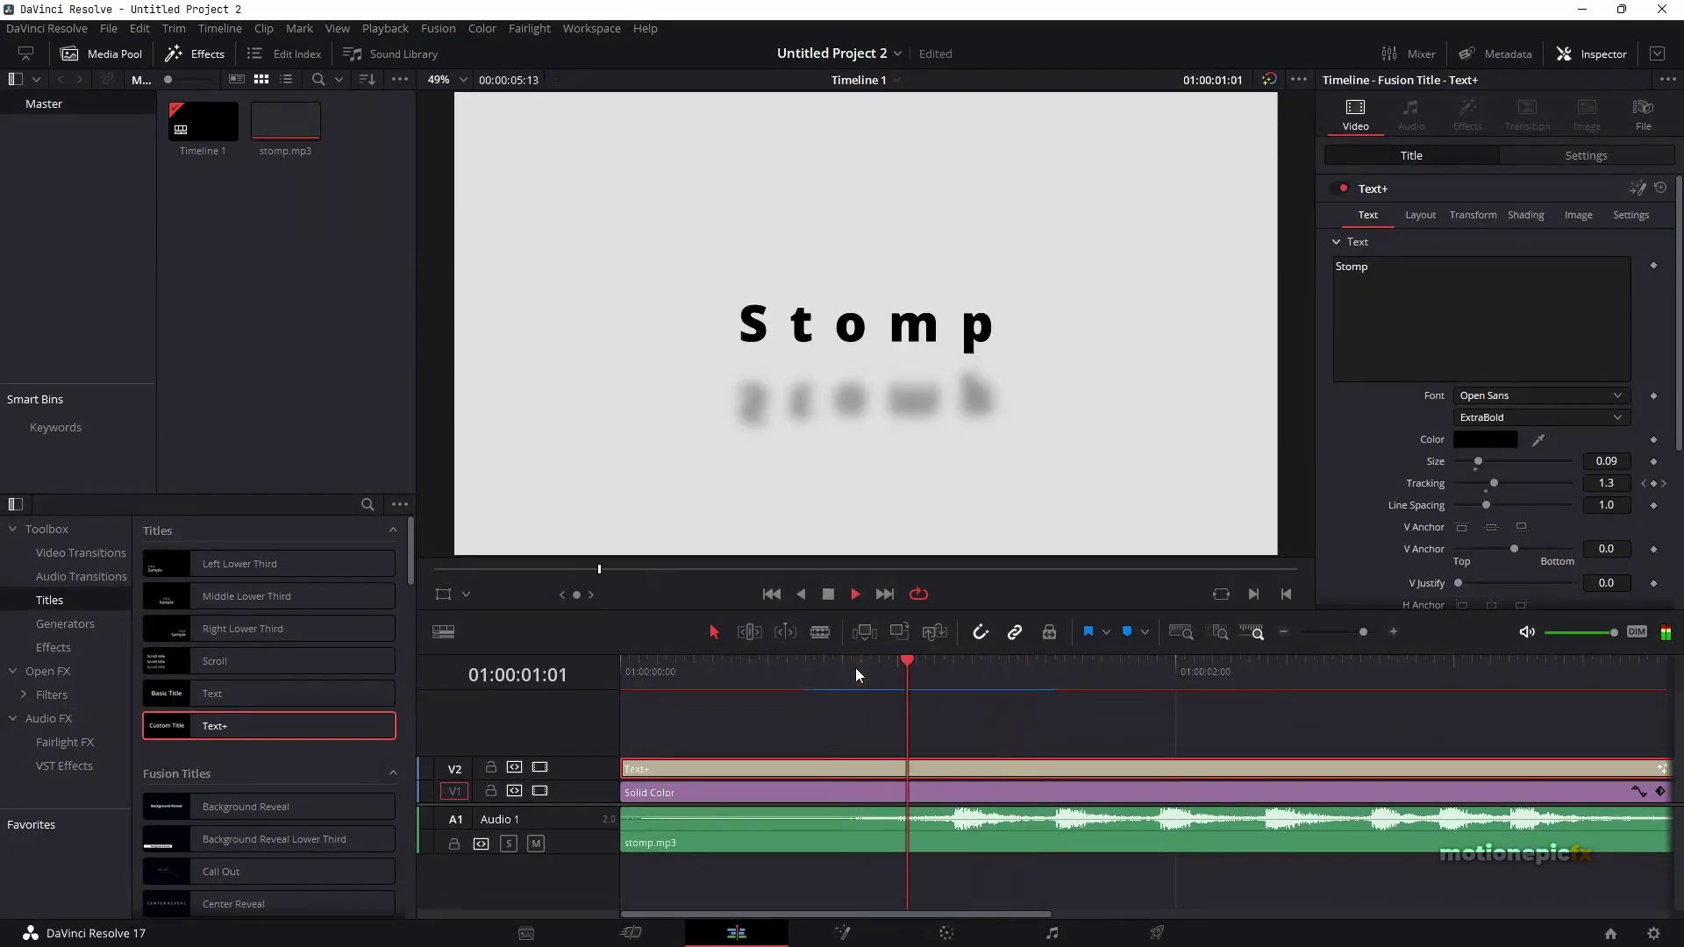
left_click(855, 666)
left_click(853, 667)
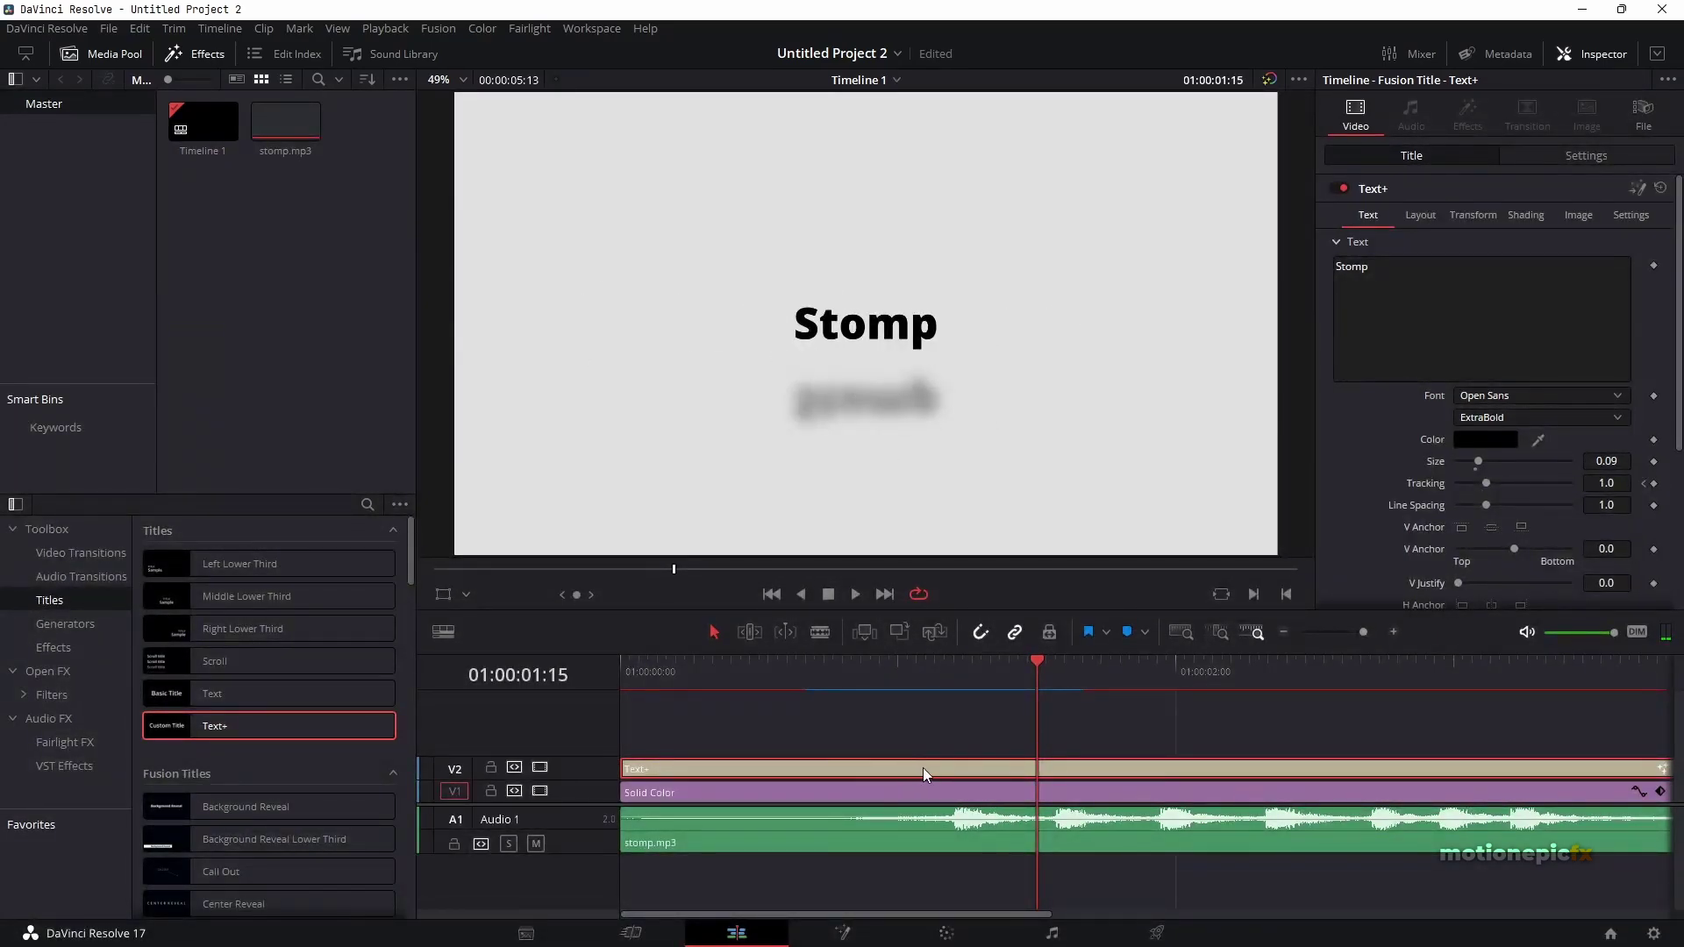
left_click_drag(933, 770, 897, 746)
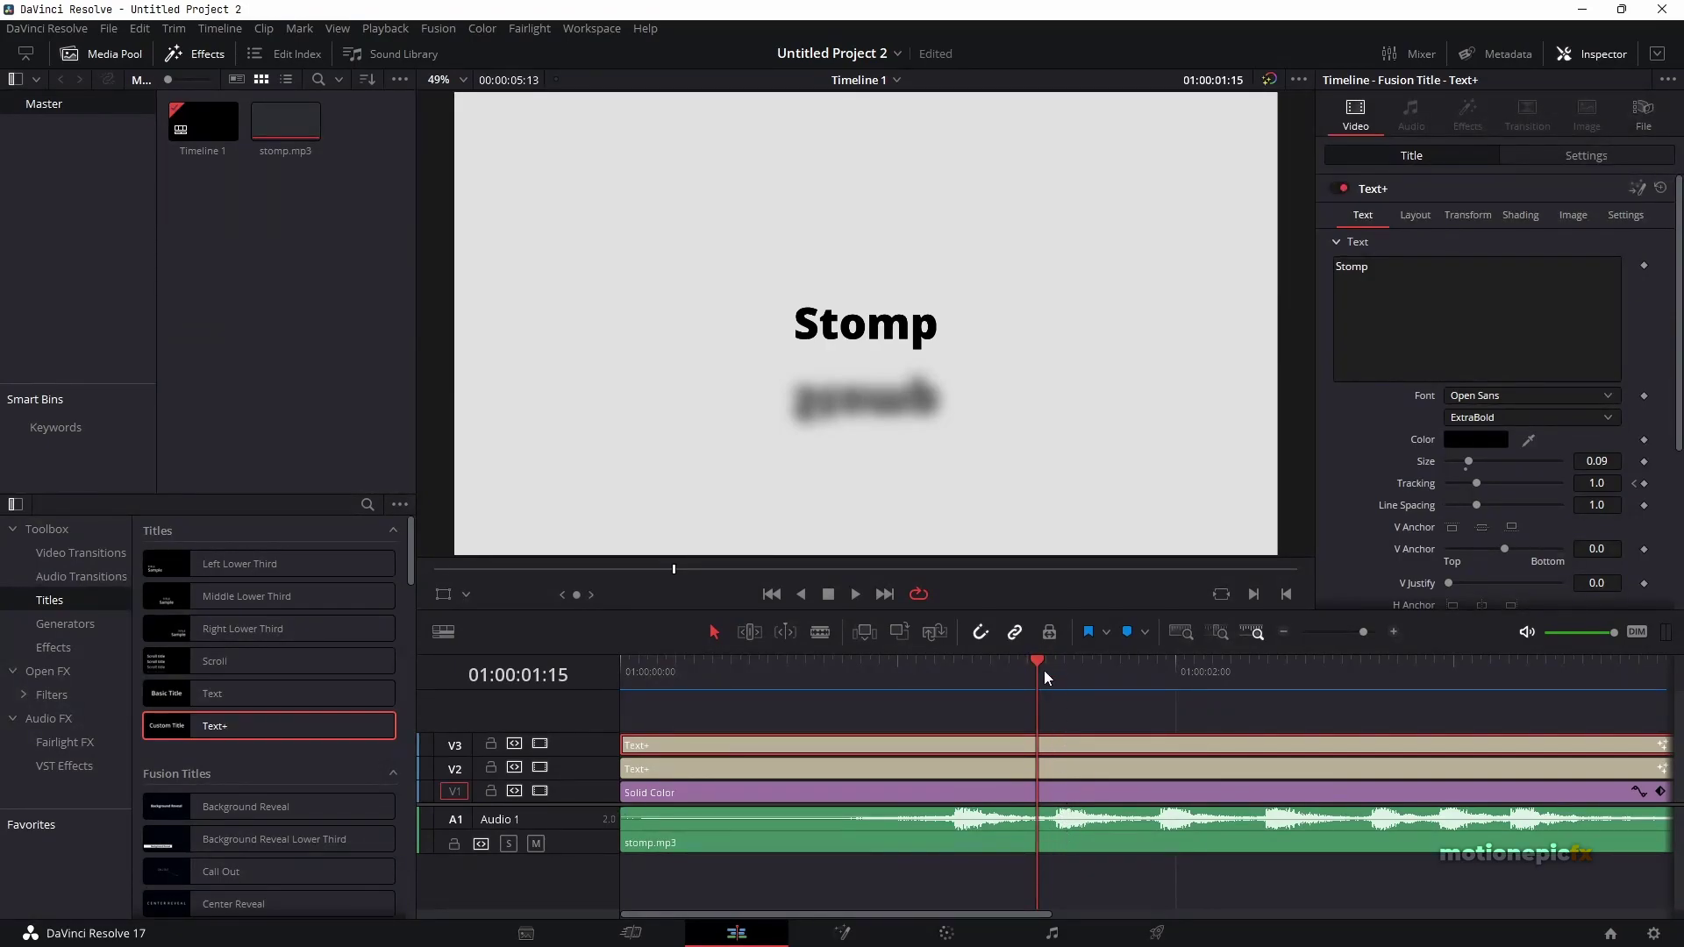
left_click_drag(1043, 670, 1054, 691)
- On the Fusion page, show the Keyframes panel and inspect the Template node's keyframes
left_click(842, 931)
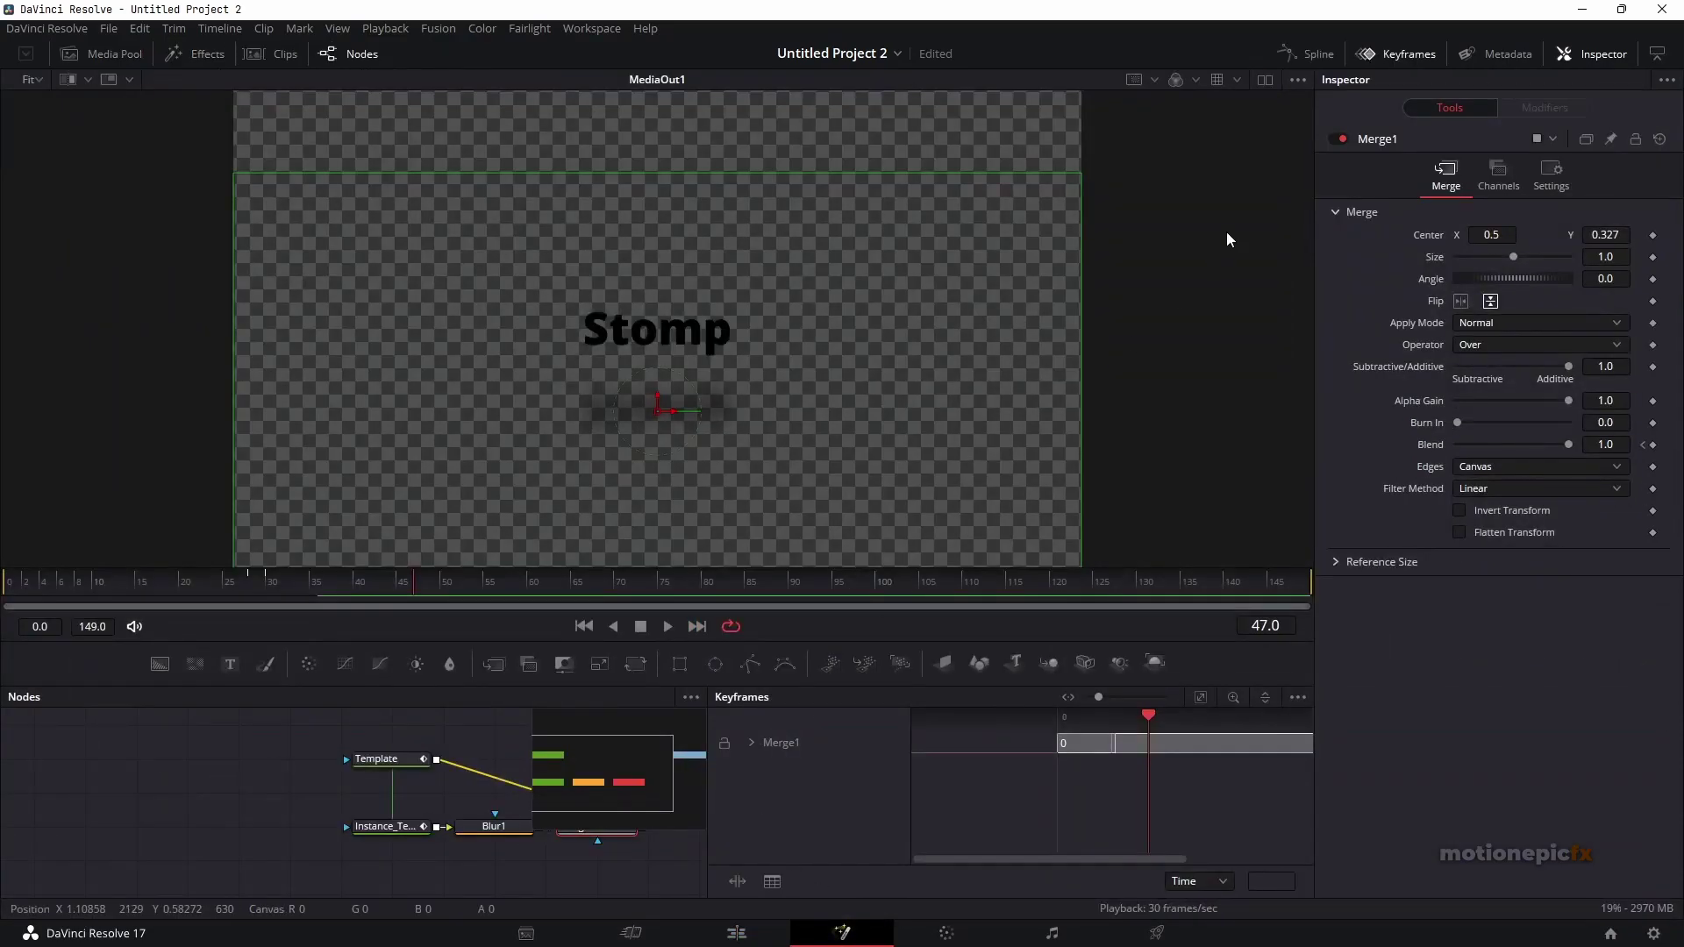
left_click(1399, 61)
left_click(1399, 62)
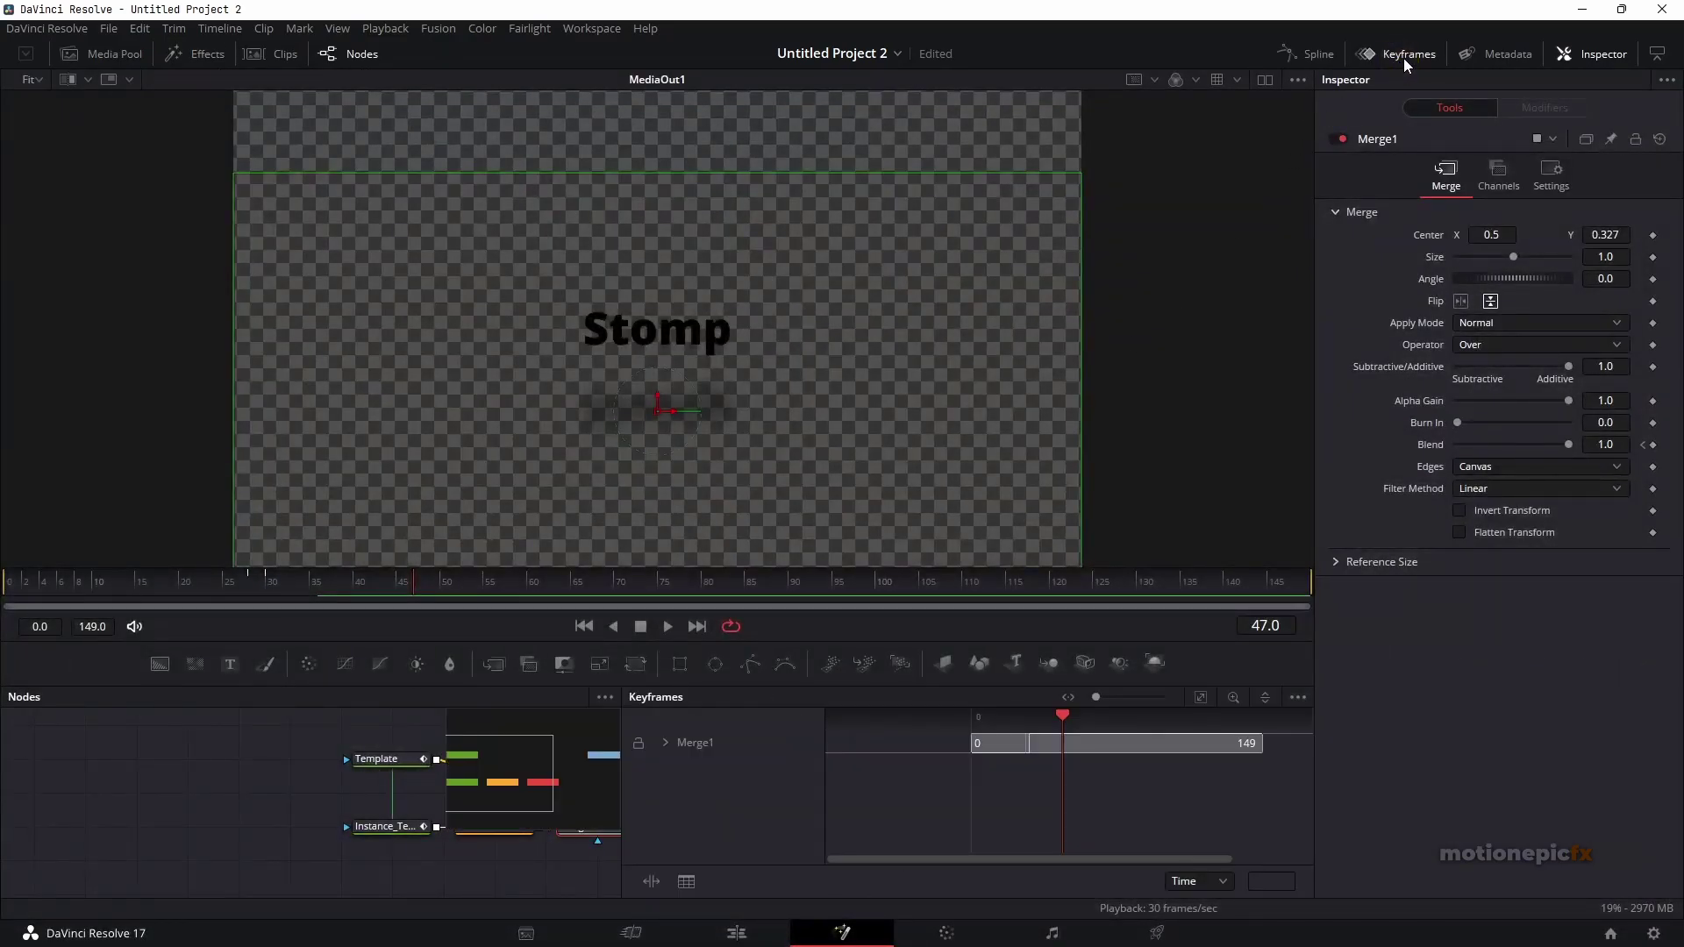
left_click(393, 764)
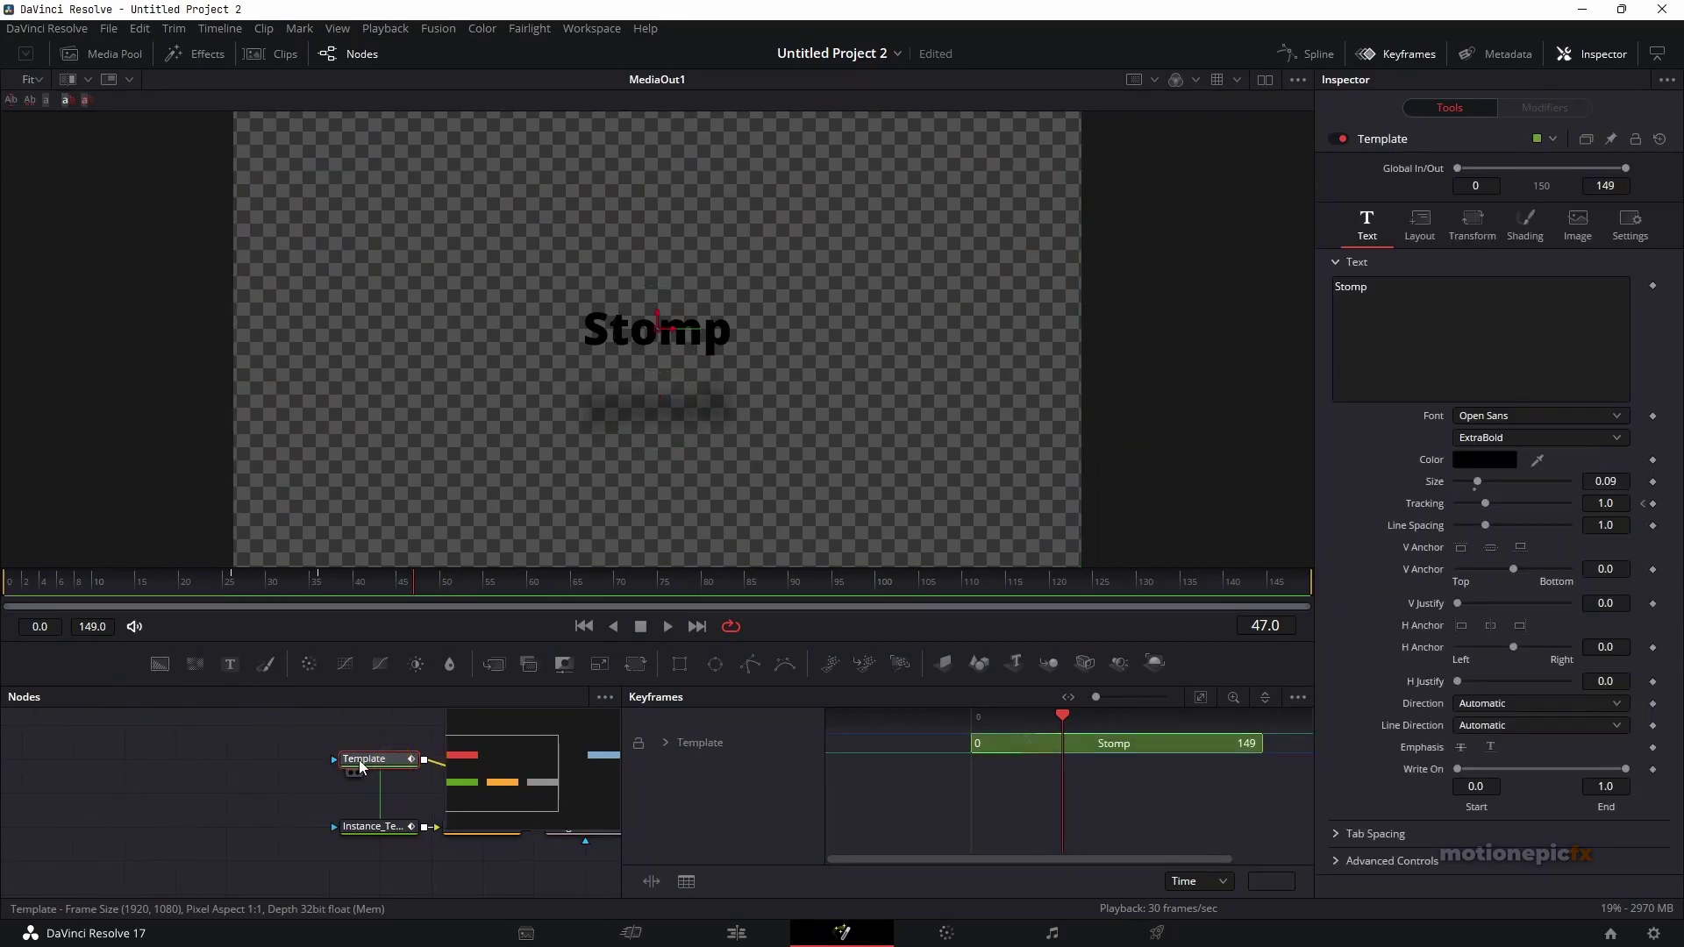
left_click(667, 743)
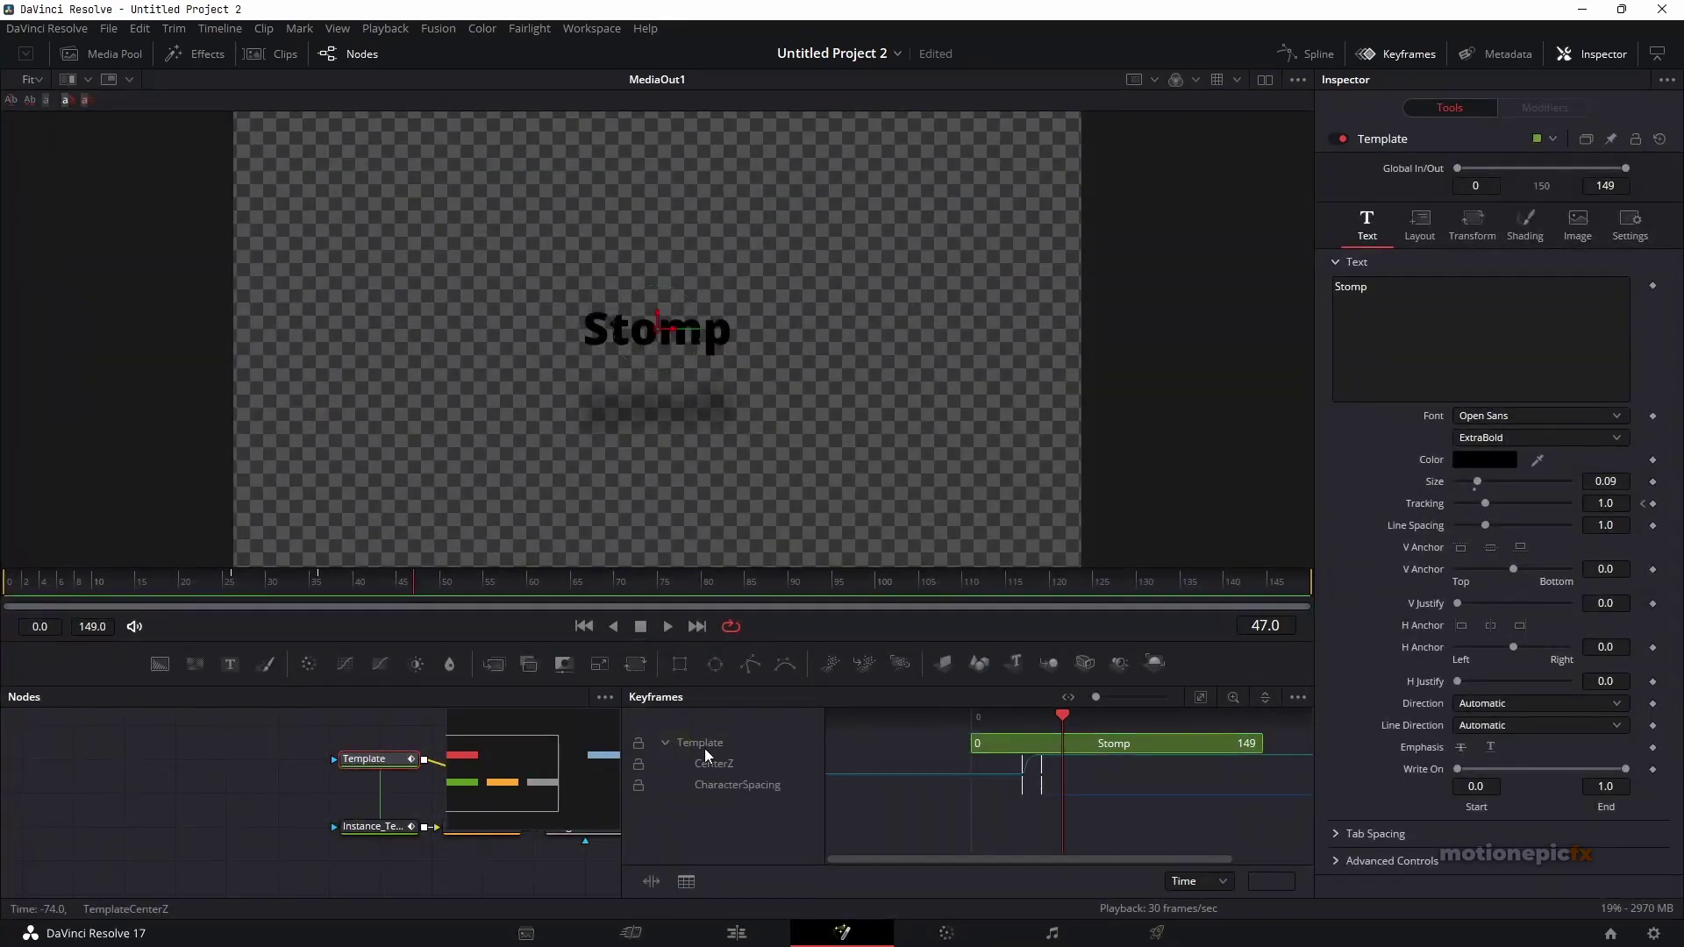
left_click_drag(997, 814, 967, 766)
left_click(665, 743)
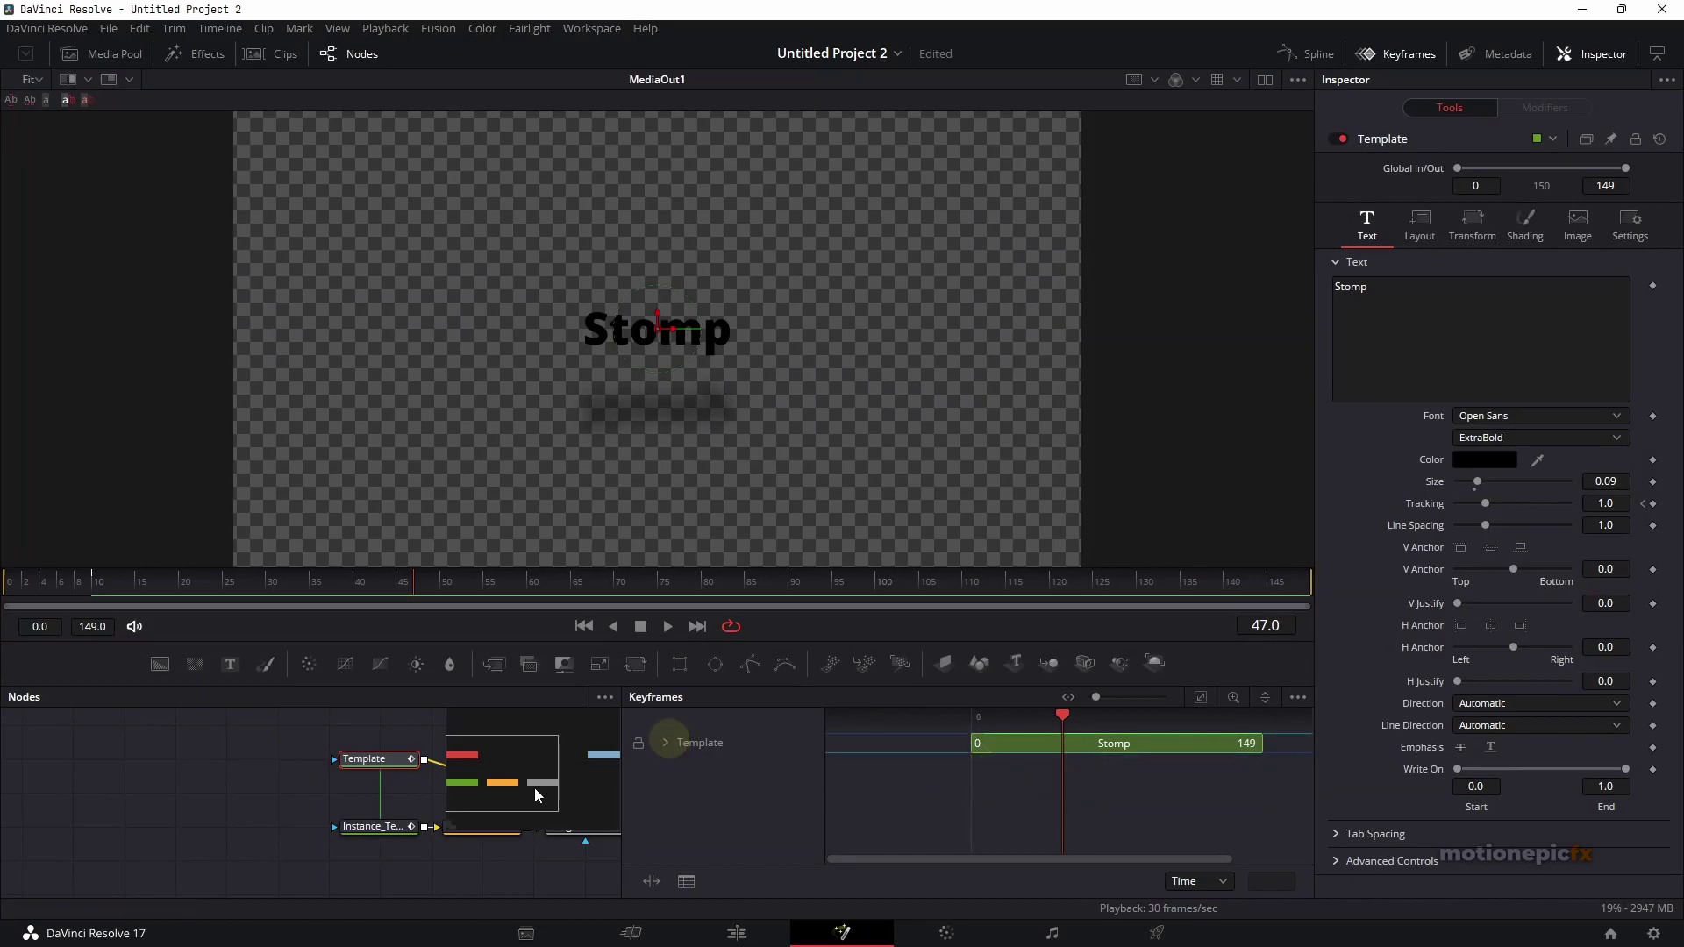
- Drag Merge1's Blend keyframe earlier to frame 17, then play the composition from frame 0
left_click_drag(534, 788, 350, 802)
left_click(396, 843)
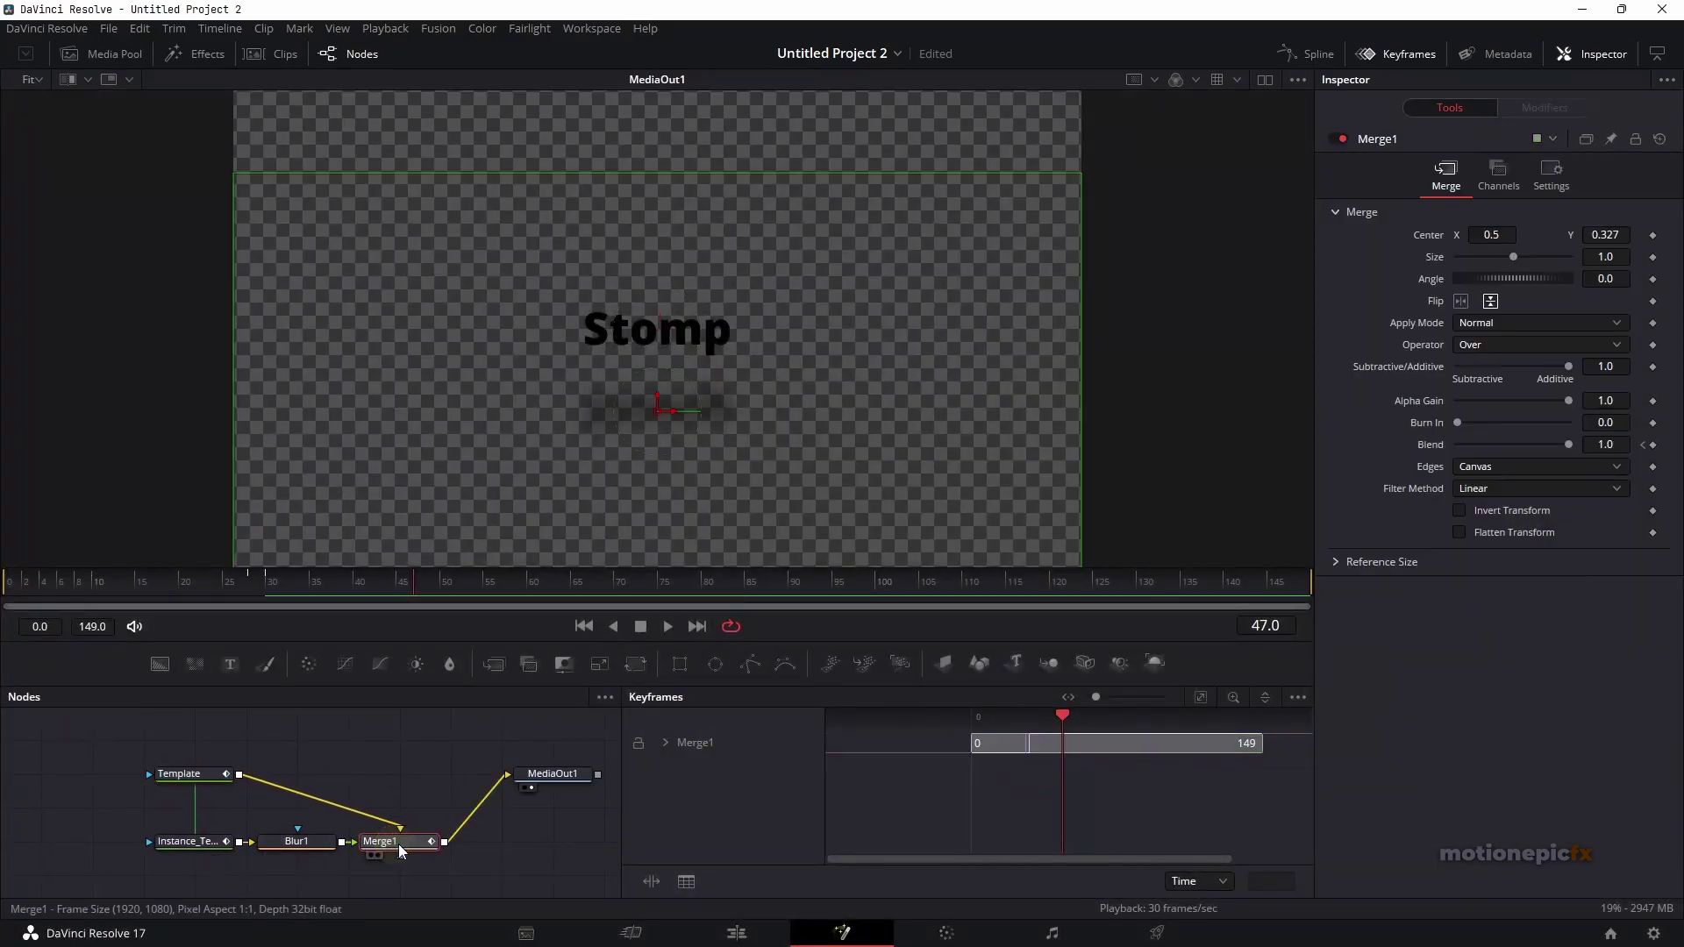
left_click(667, 743)
left_click(1001, 792)
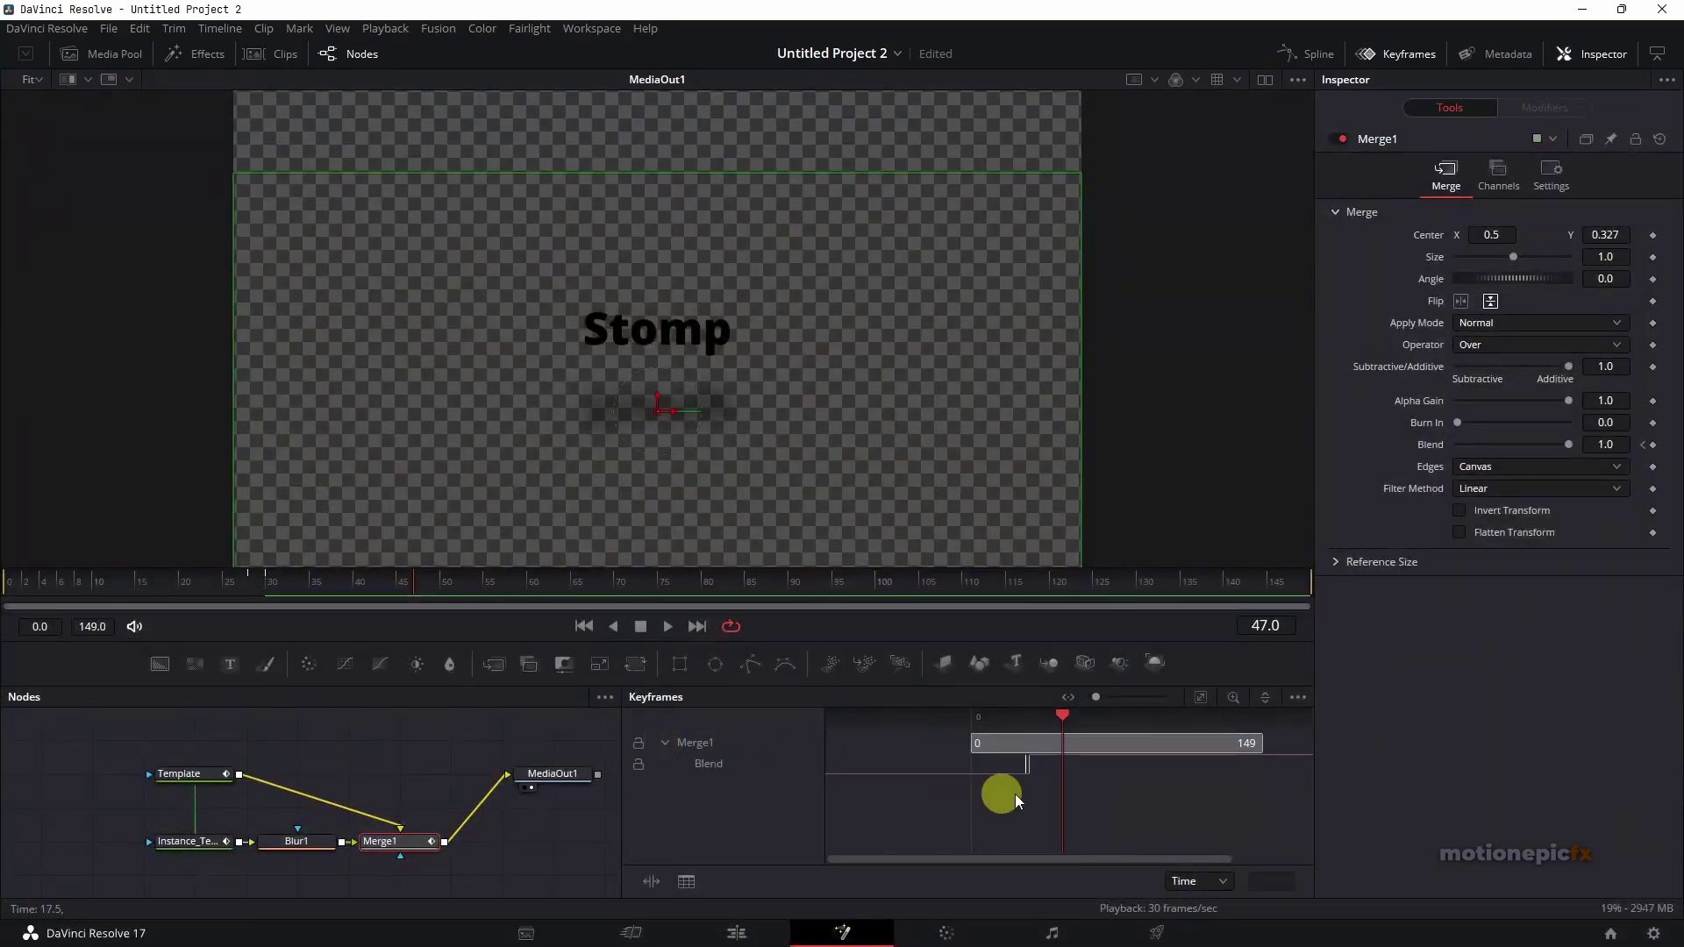
left_click_drag(1098, 698, 1107, 698)
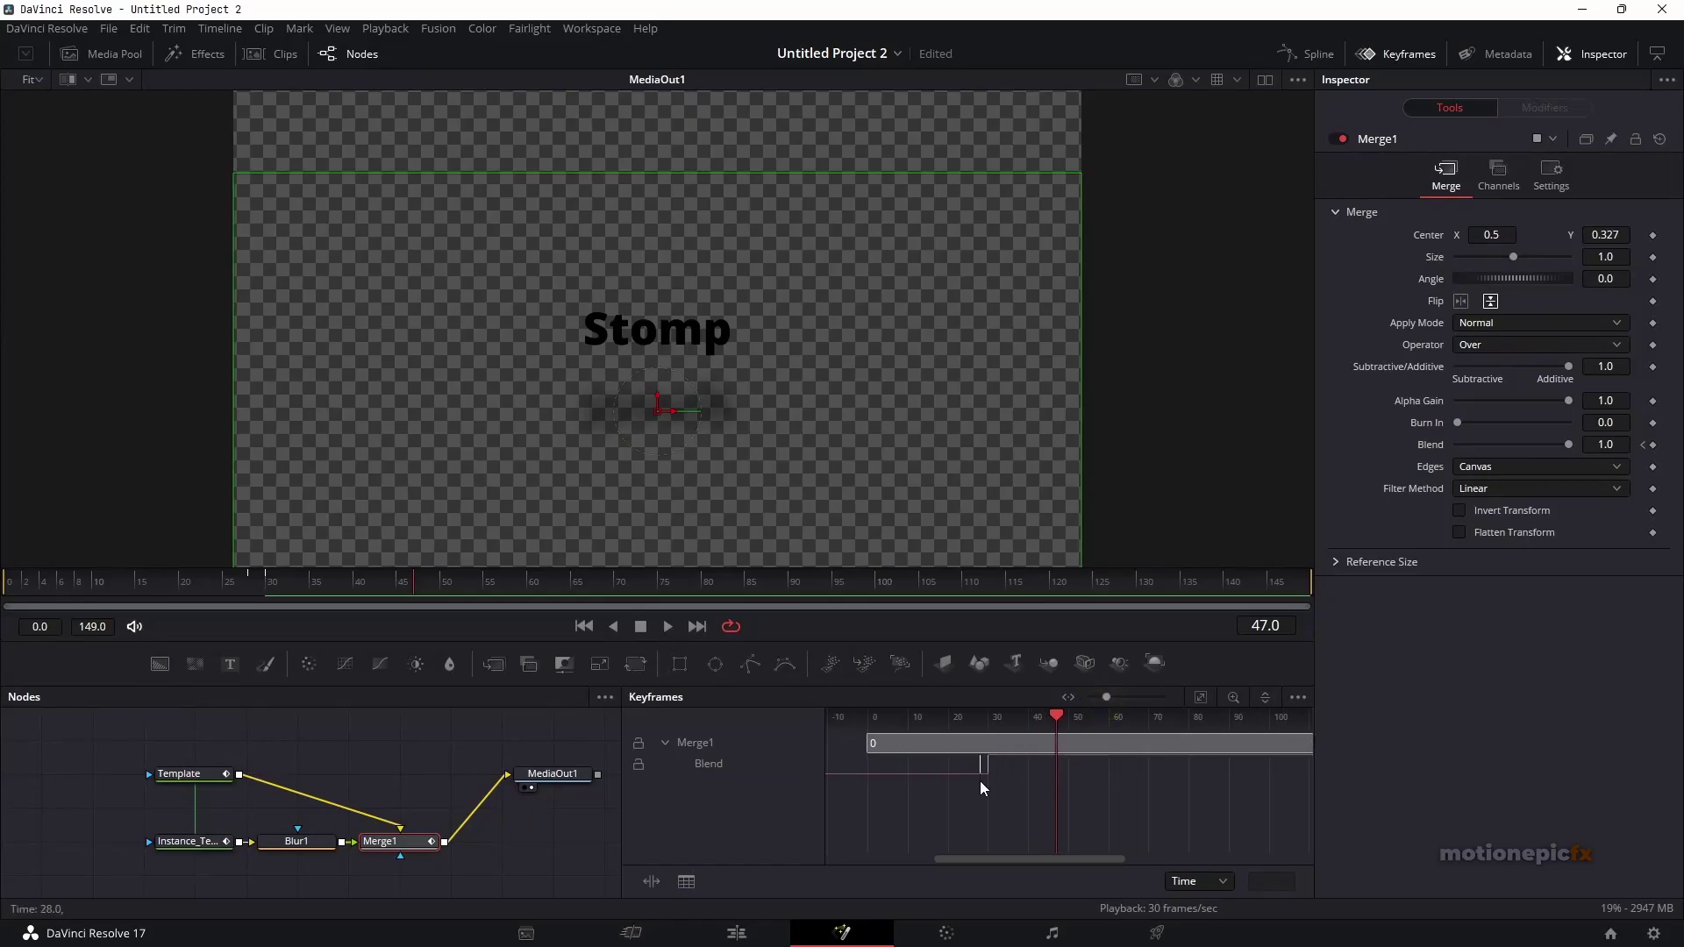
left_click_drag(992, 767, 873, 765)
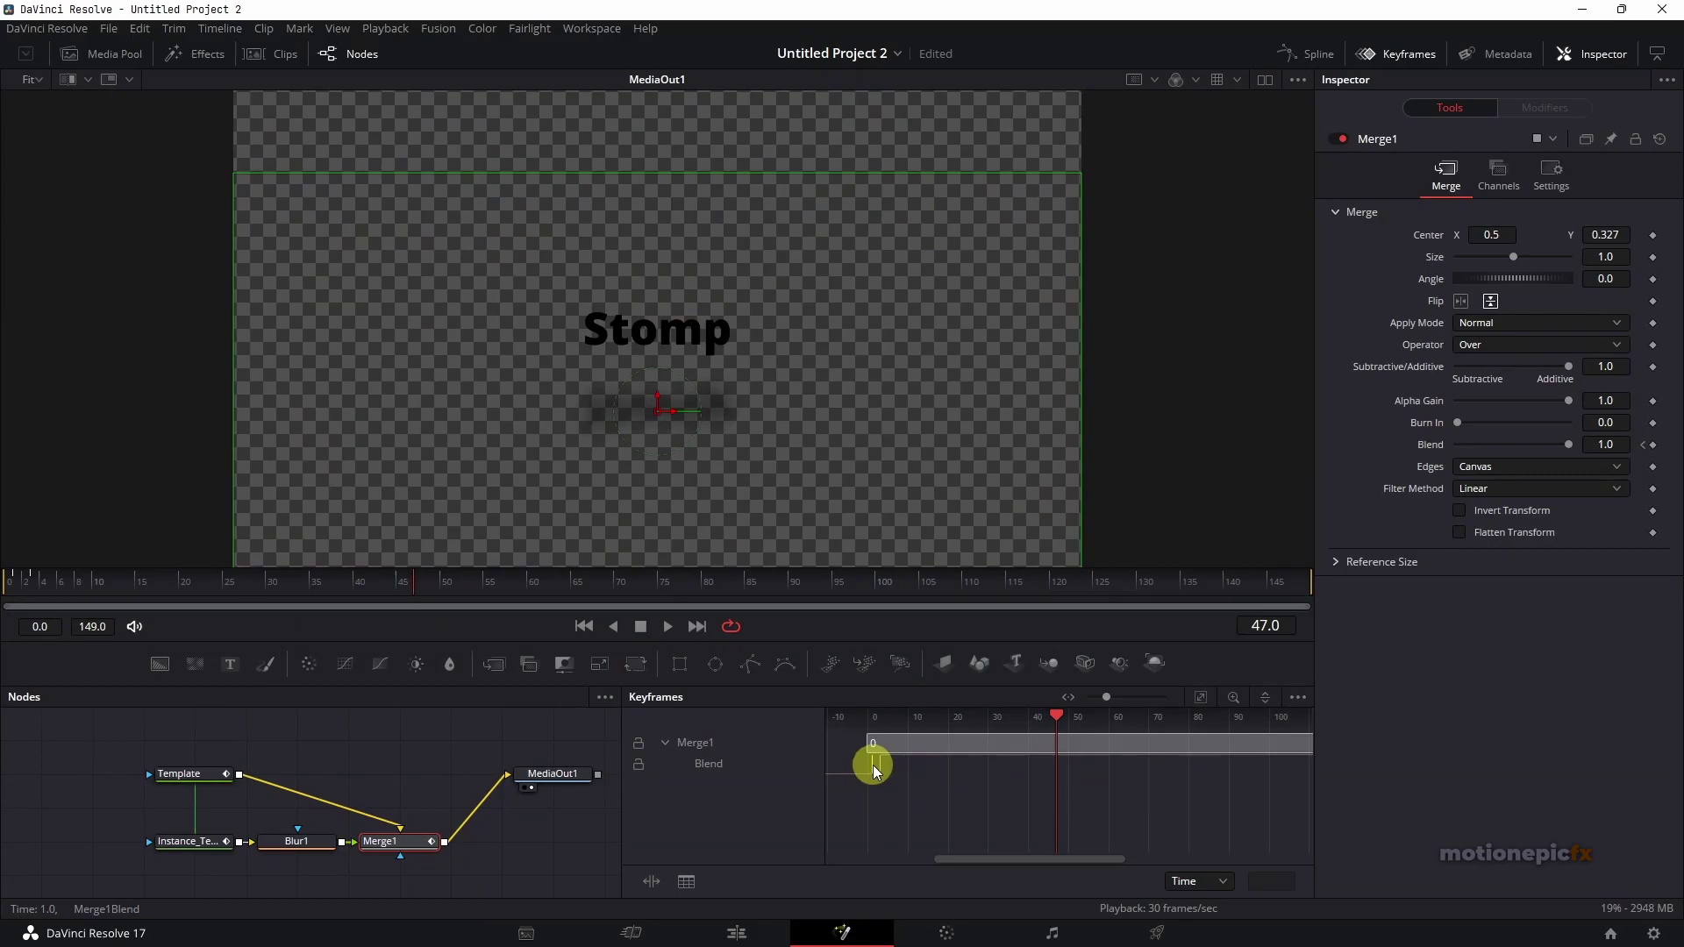
left_click(1399, 54)
left_click_drag(204, 583, 7, 584)
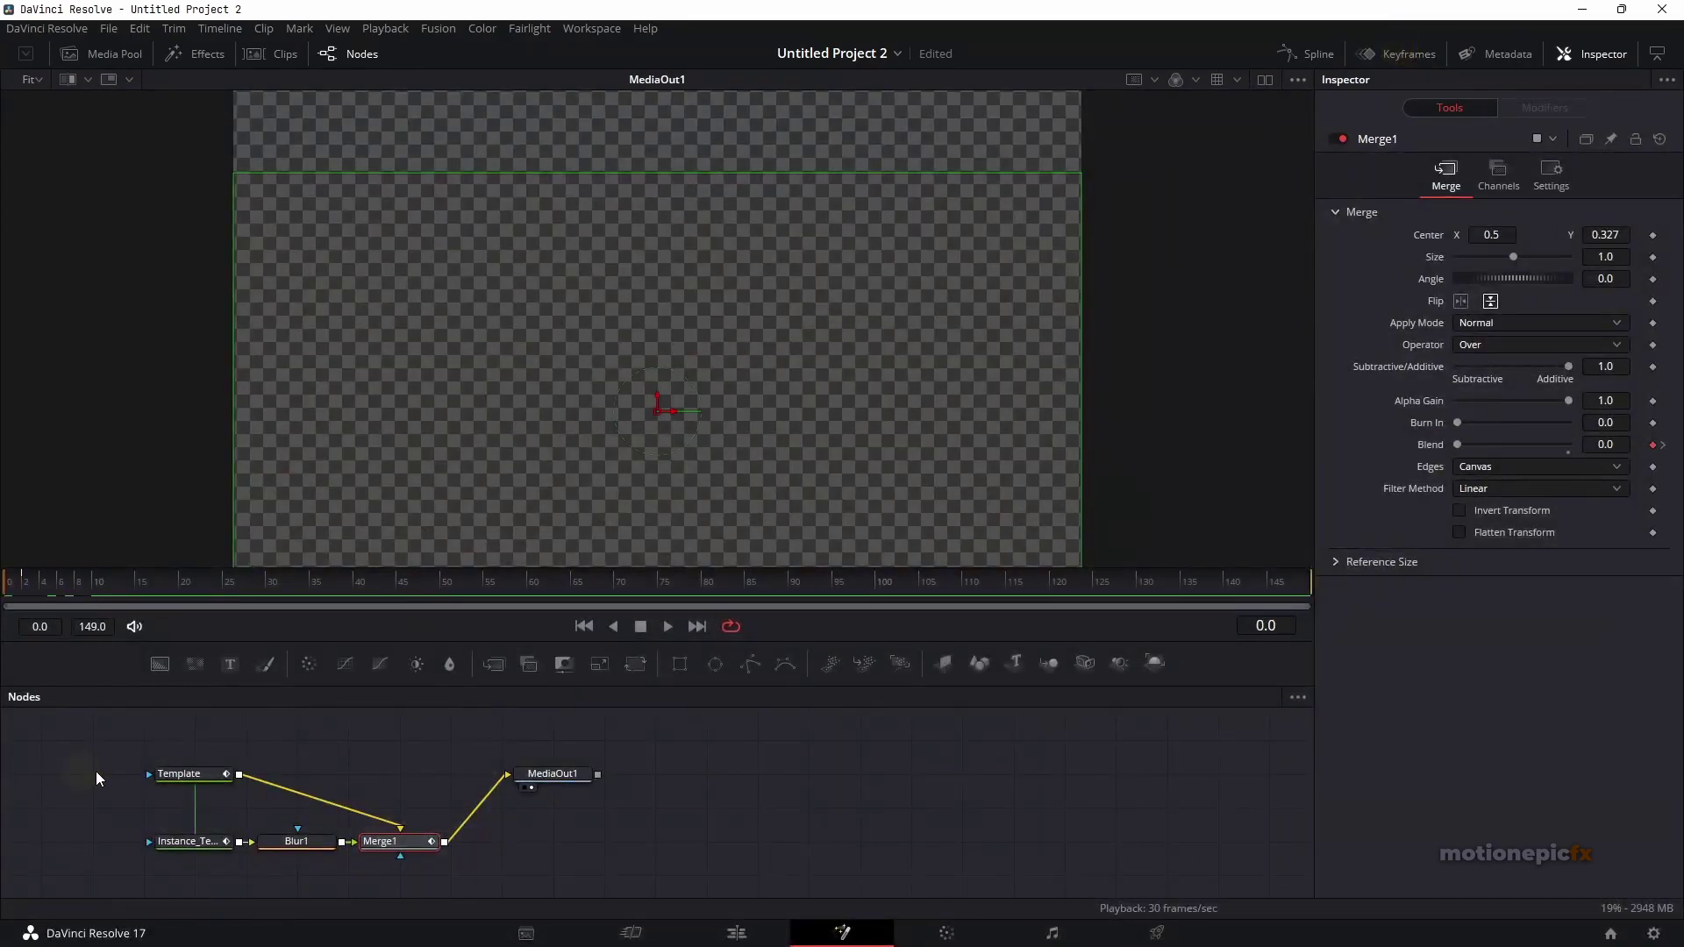
key("space")
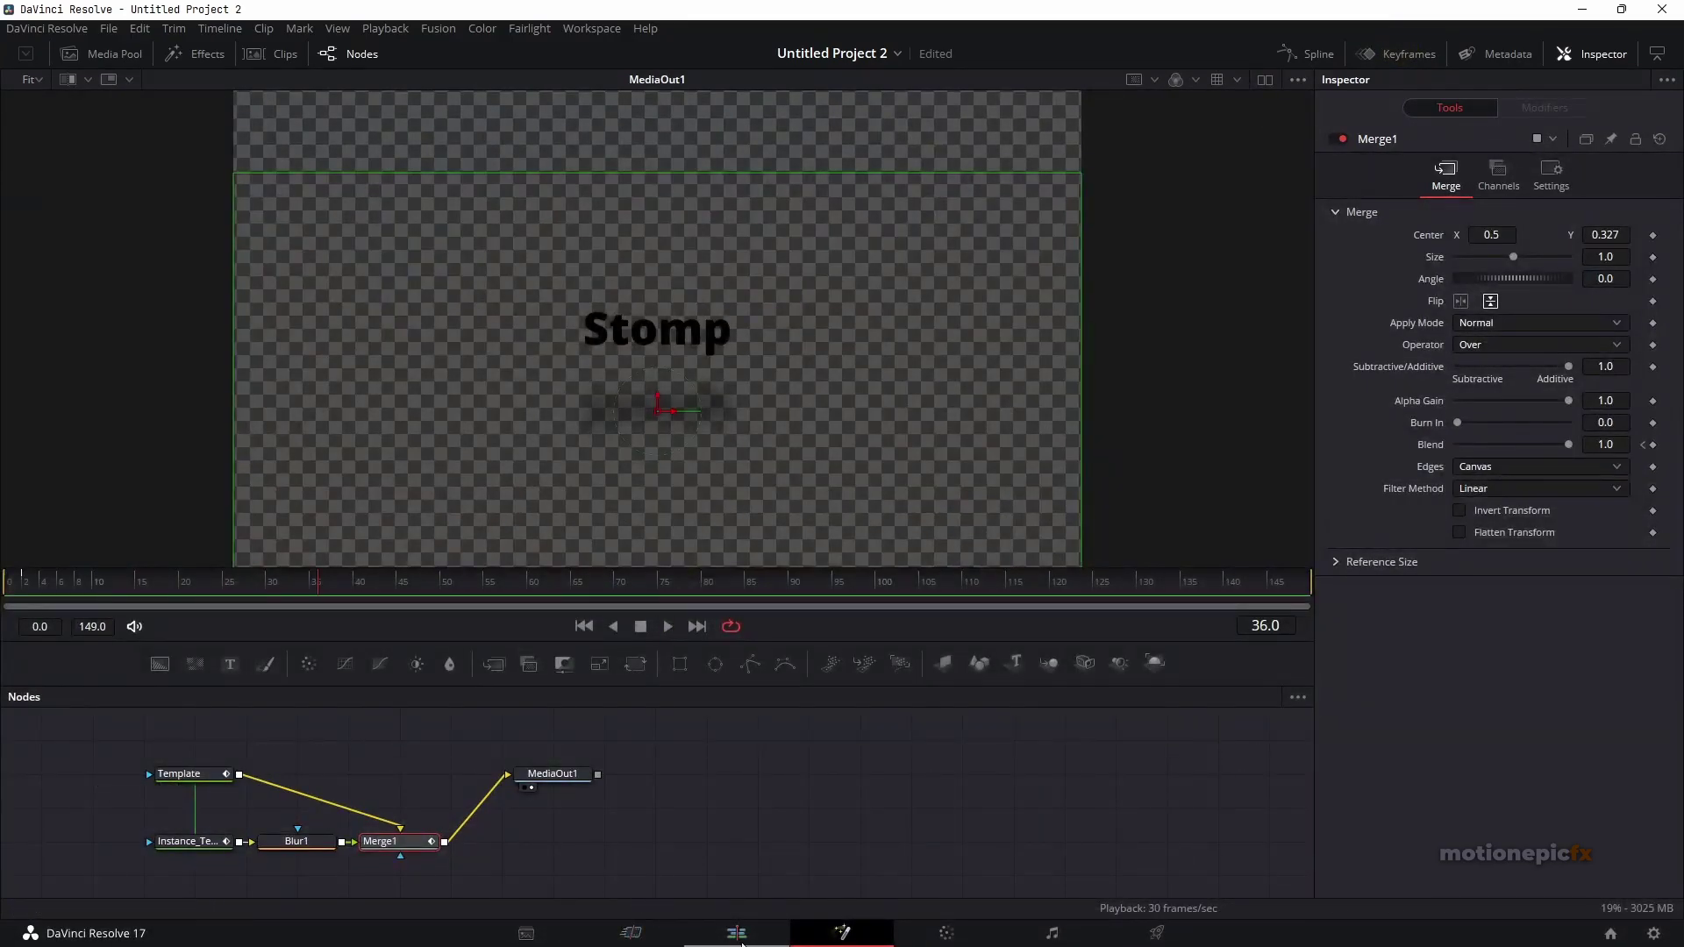
- Slide the V3 Text+ title right so it starts on a later beat, then check the timing
left_click(750, 937)
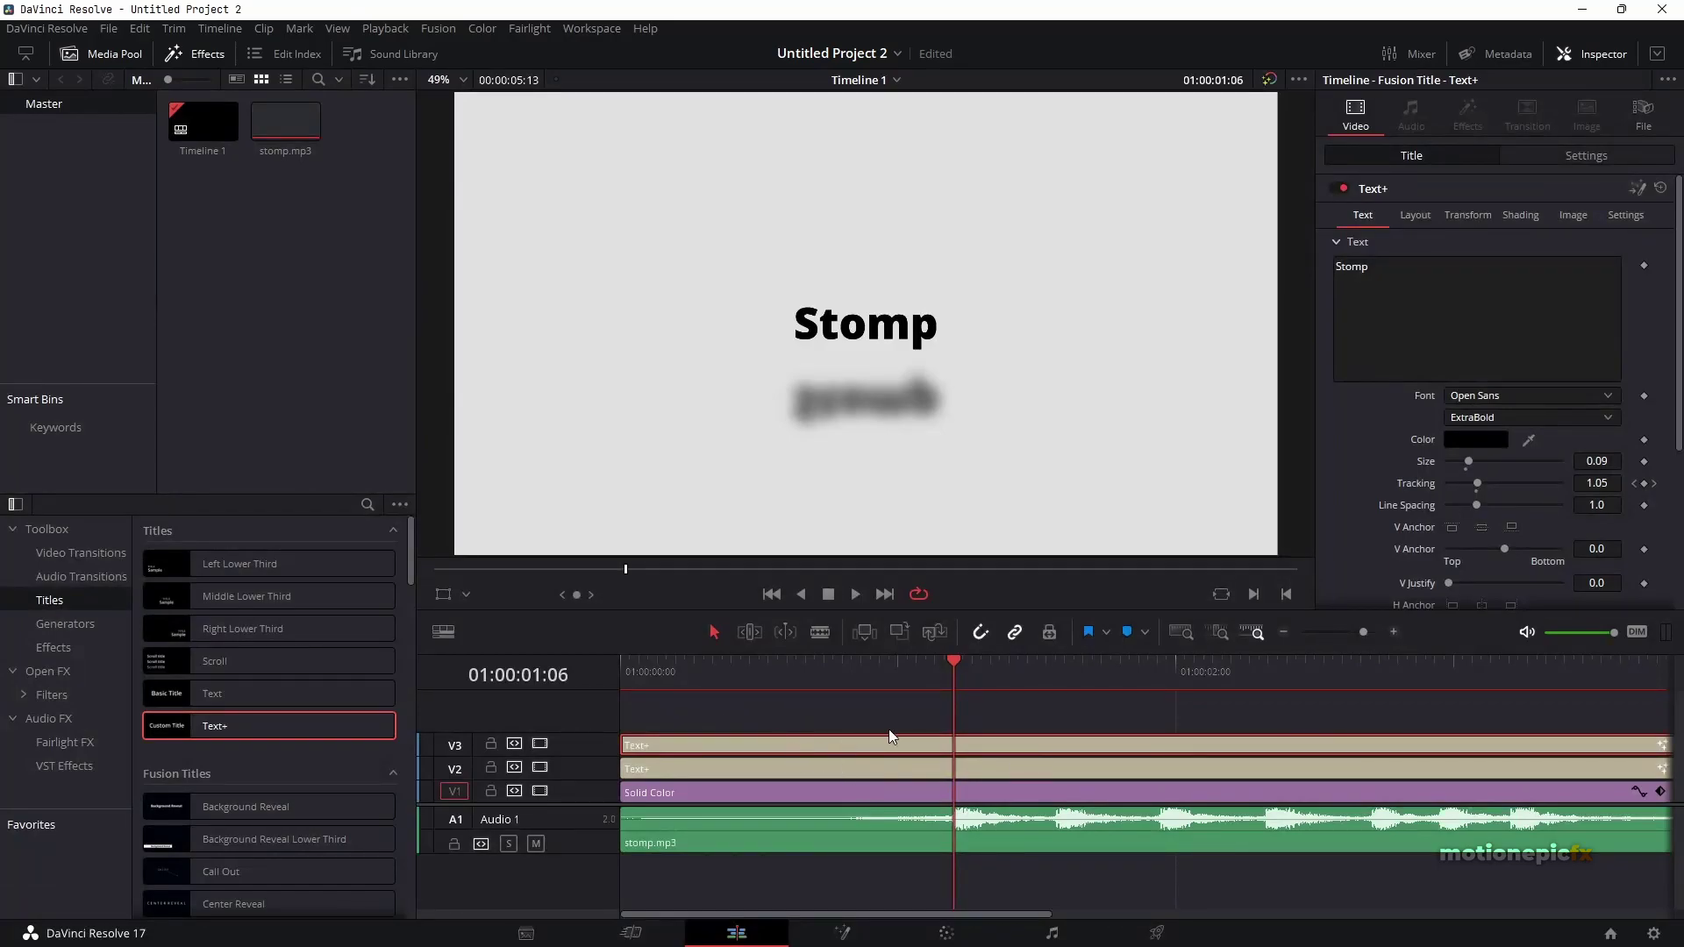
left_click_drag(771, 744, 1170, 739)
left_click_drag(1165, 740, 1153, 740)
left_click(1013, 672)
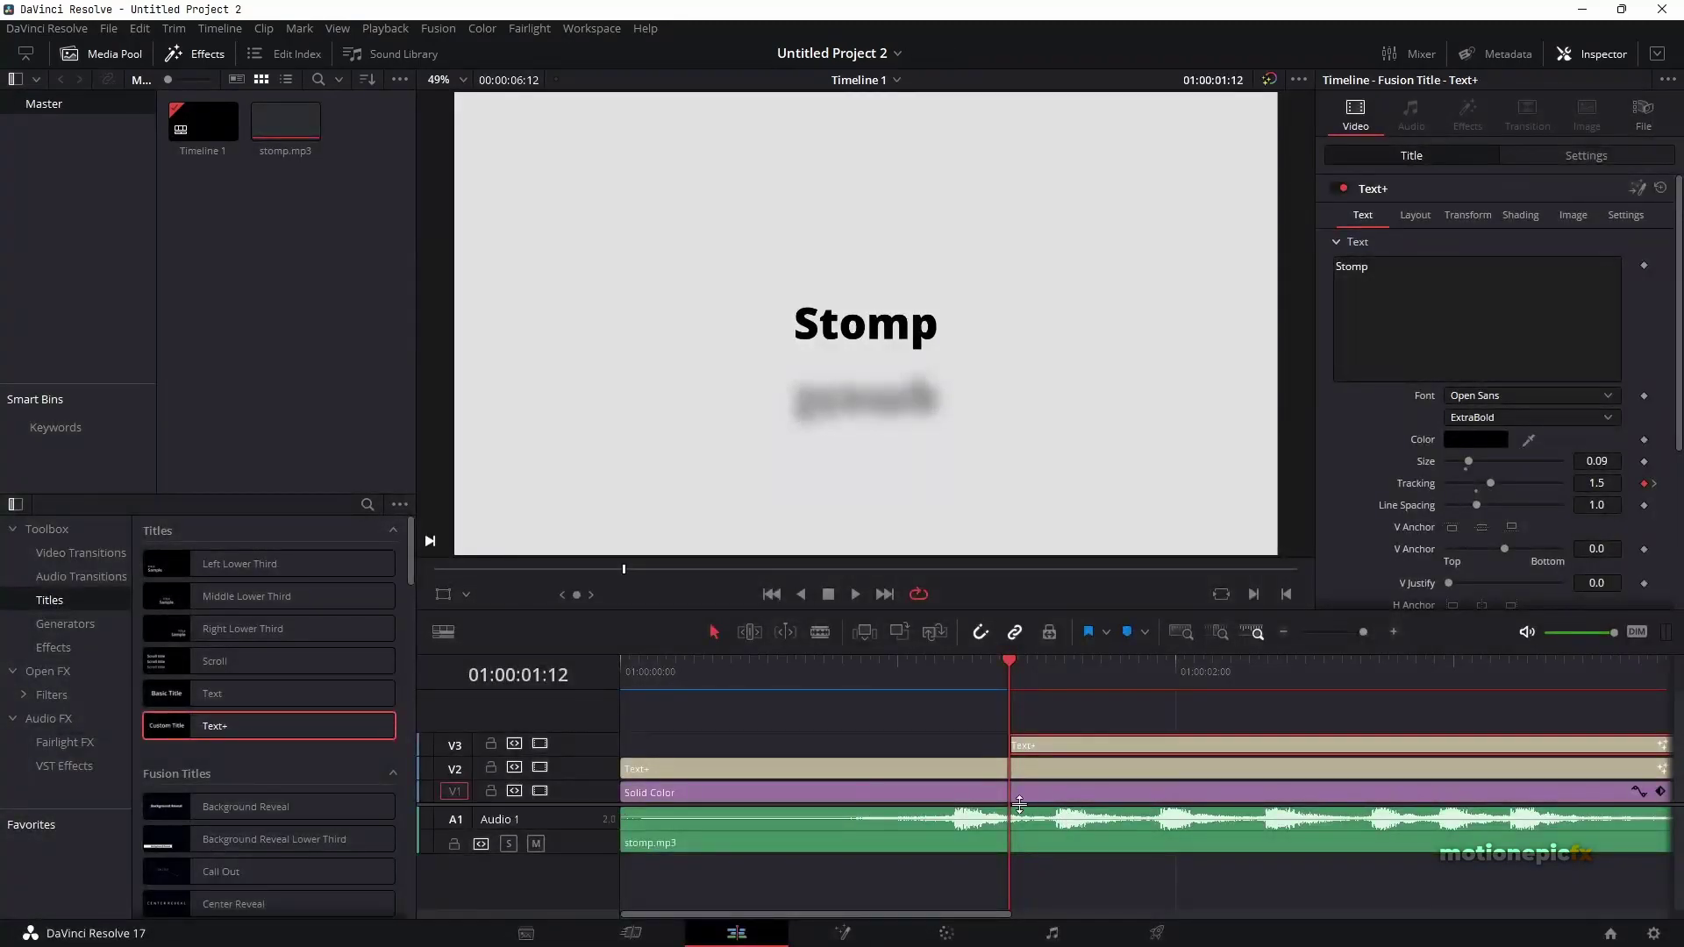
left_click(1015, 677)
left_click_drag(1028, 679, 960, 672)
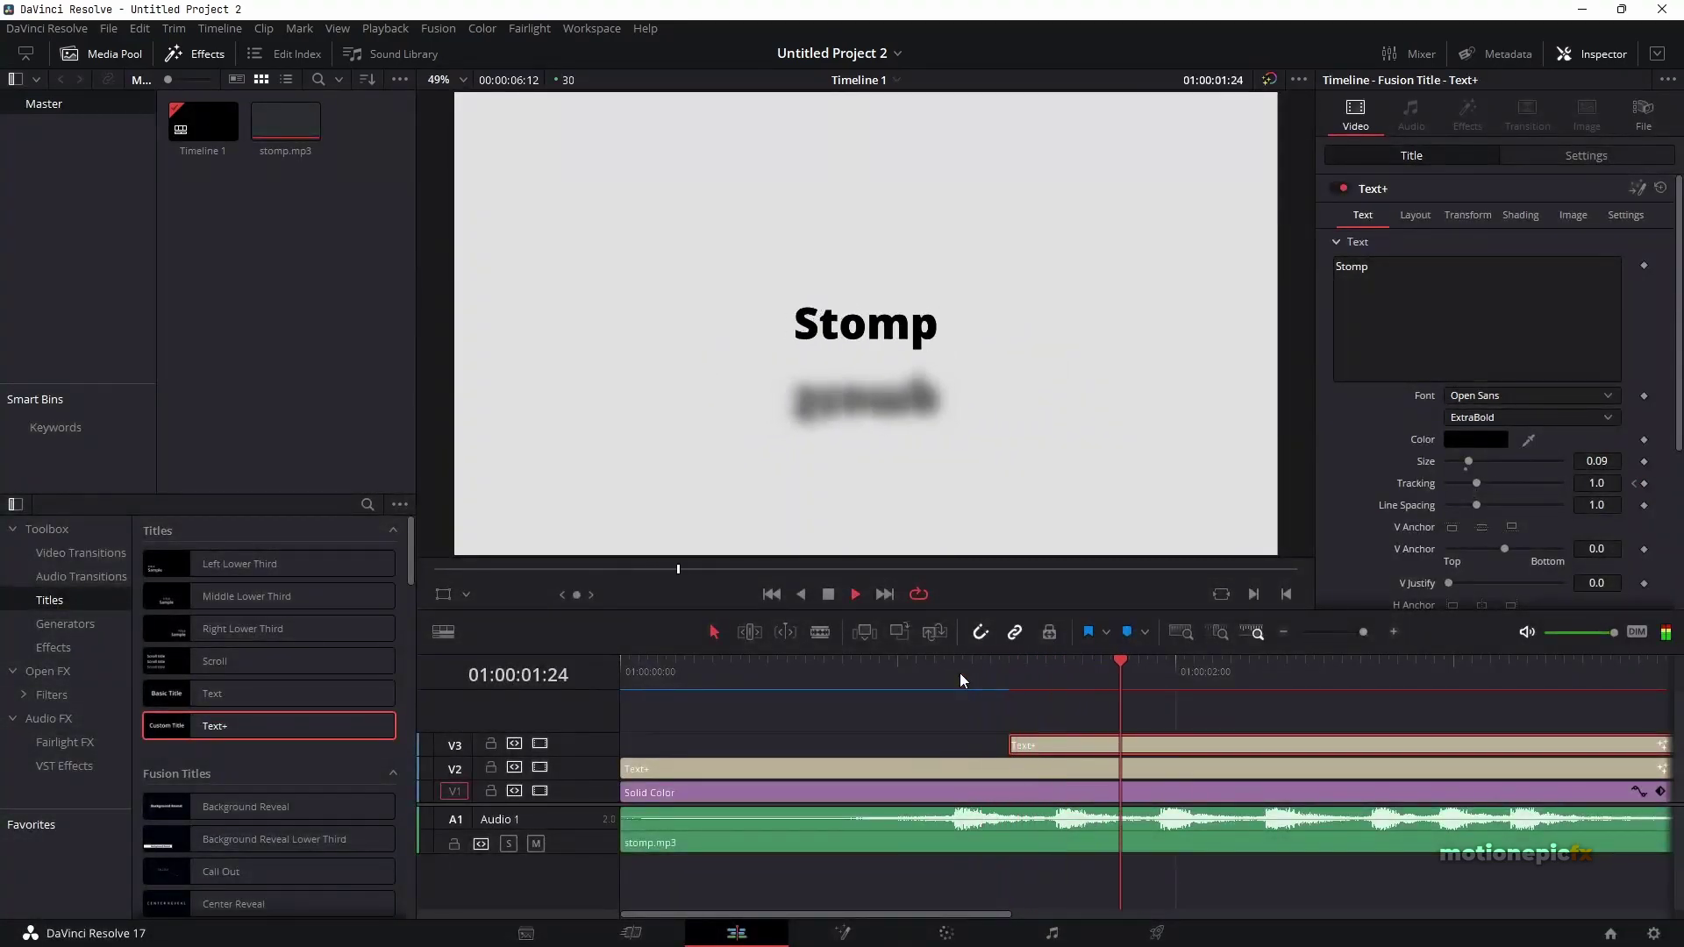
key("space")
- Trim the V2 Stomp title's end to meet the V3 title's start and replay the changeover
left_click(1100, 768)
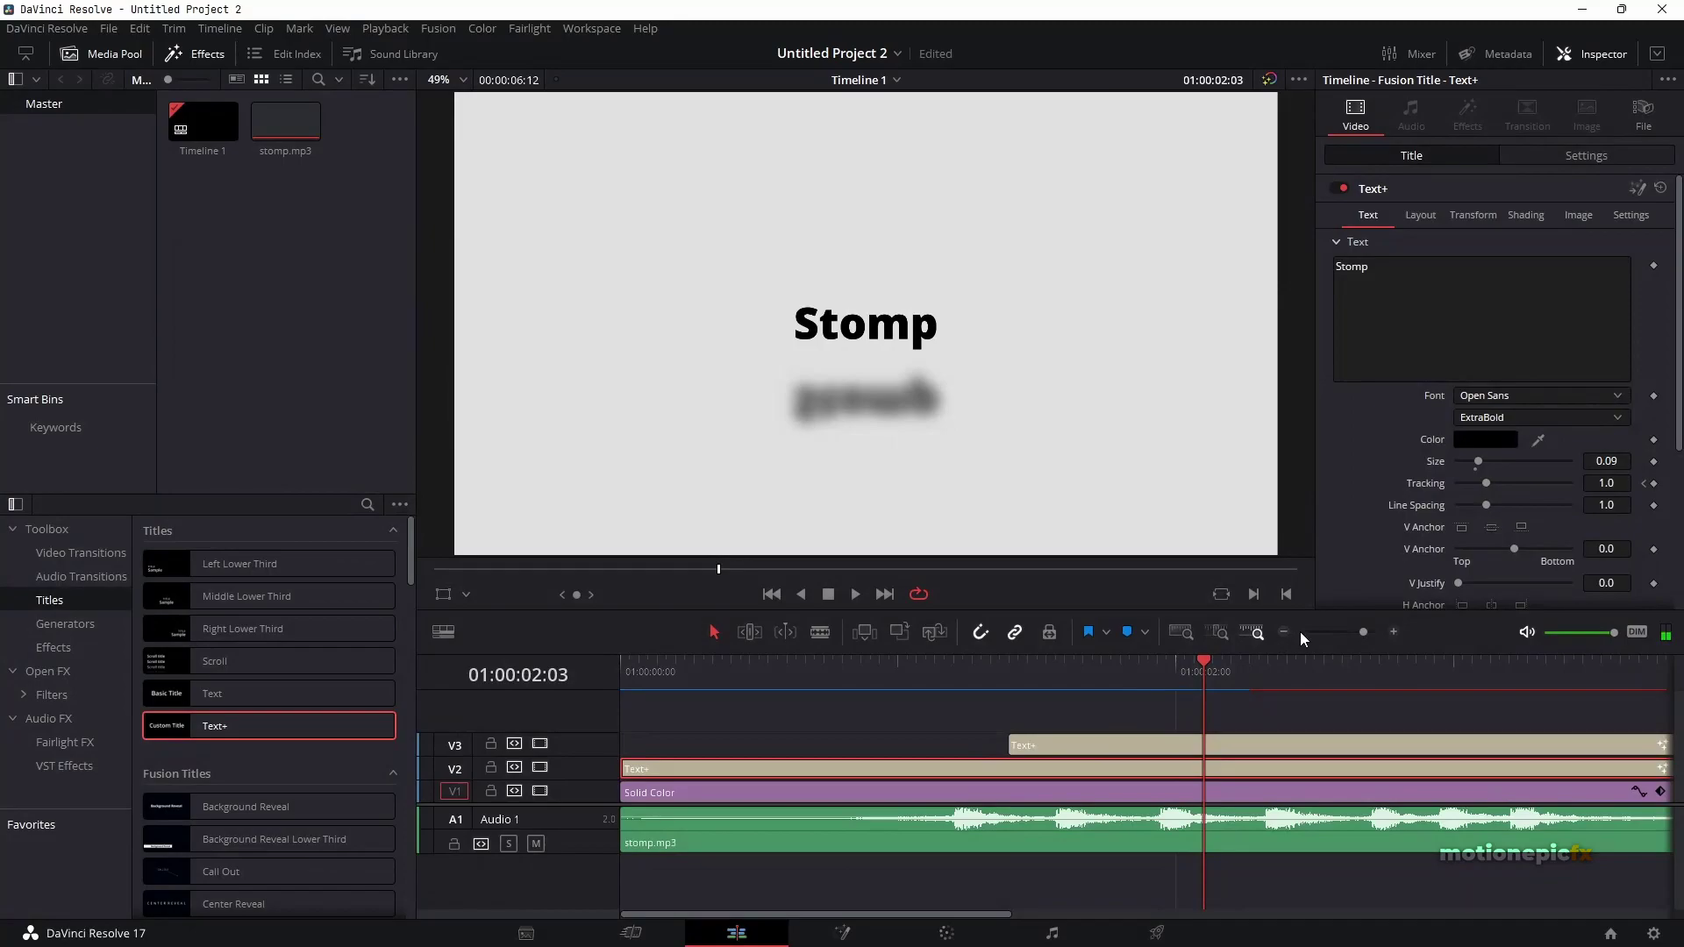
left_click_drag(1352, 632, 1349, 632)
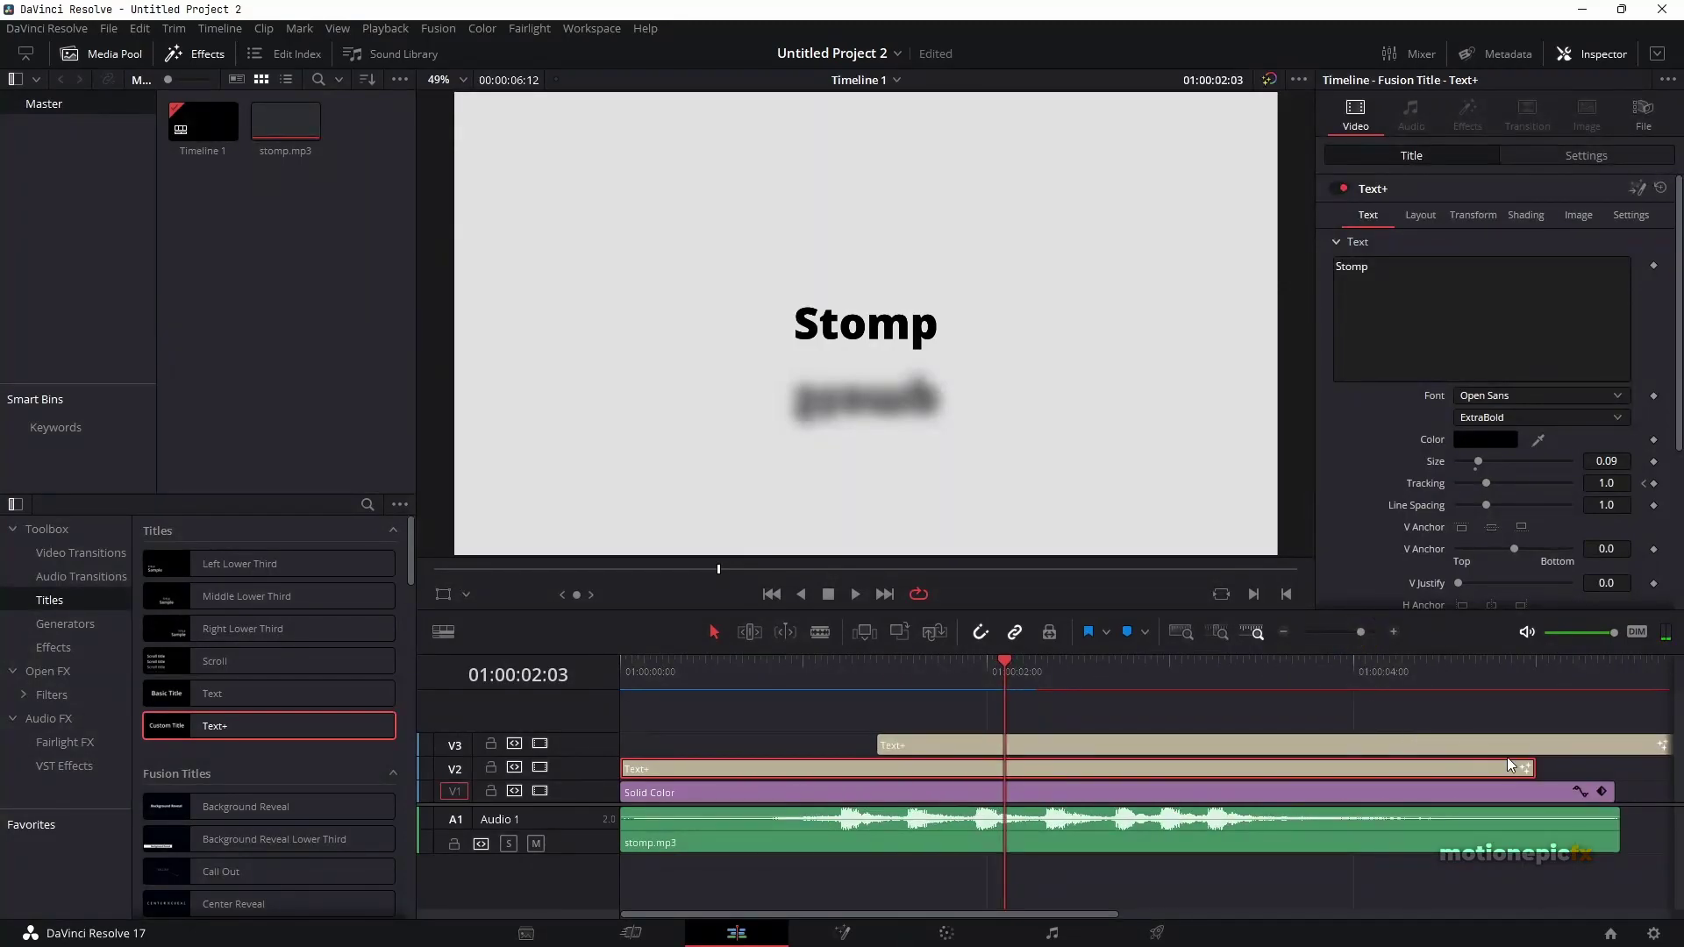
left_click_drag(1530, 769, 878, 789)
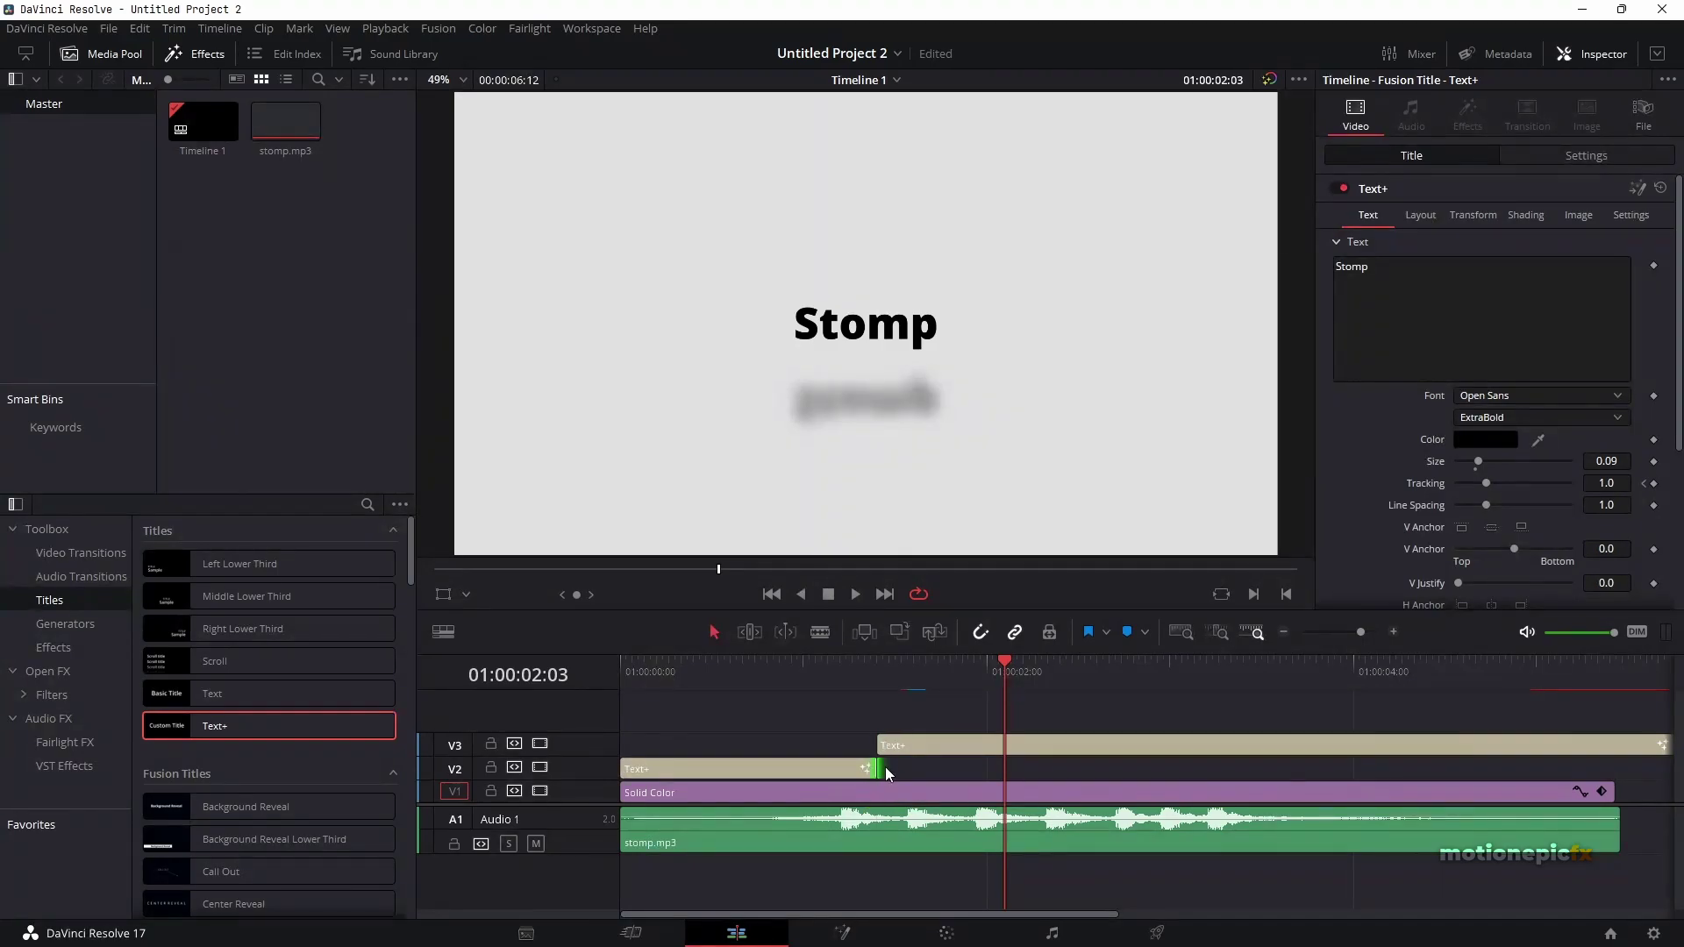
left_click(835, 672)
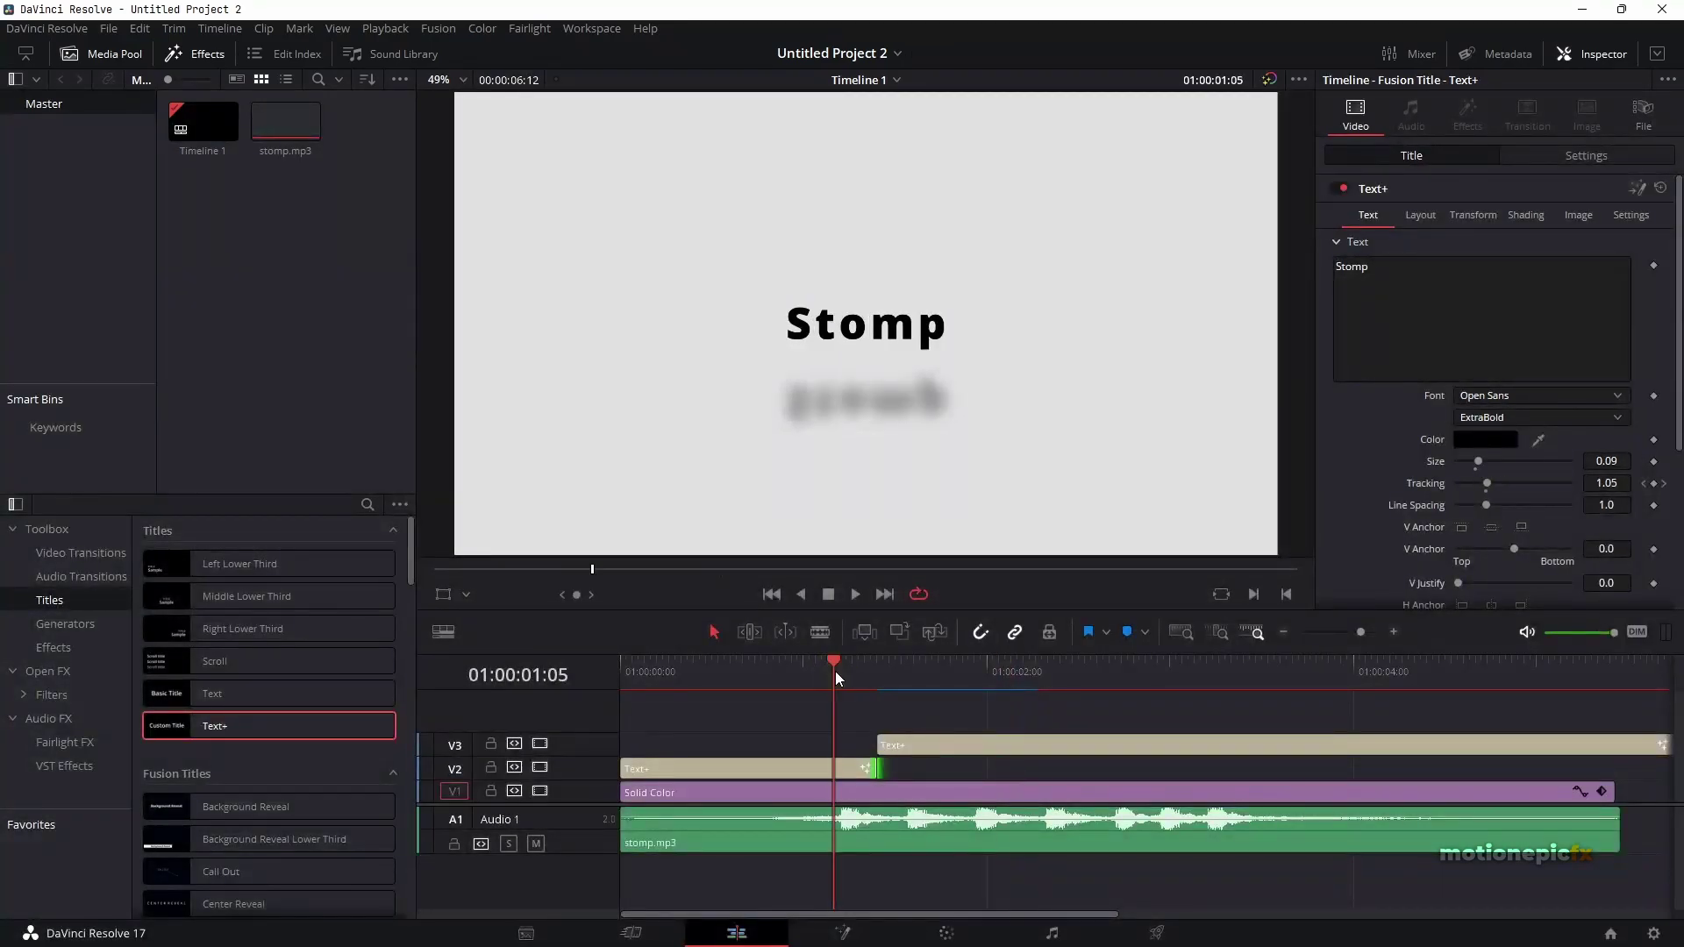
key("space")
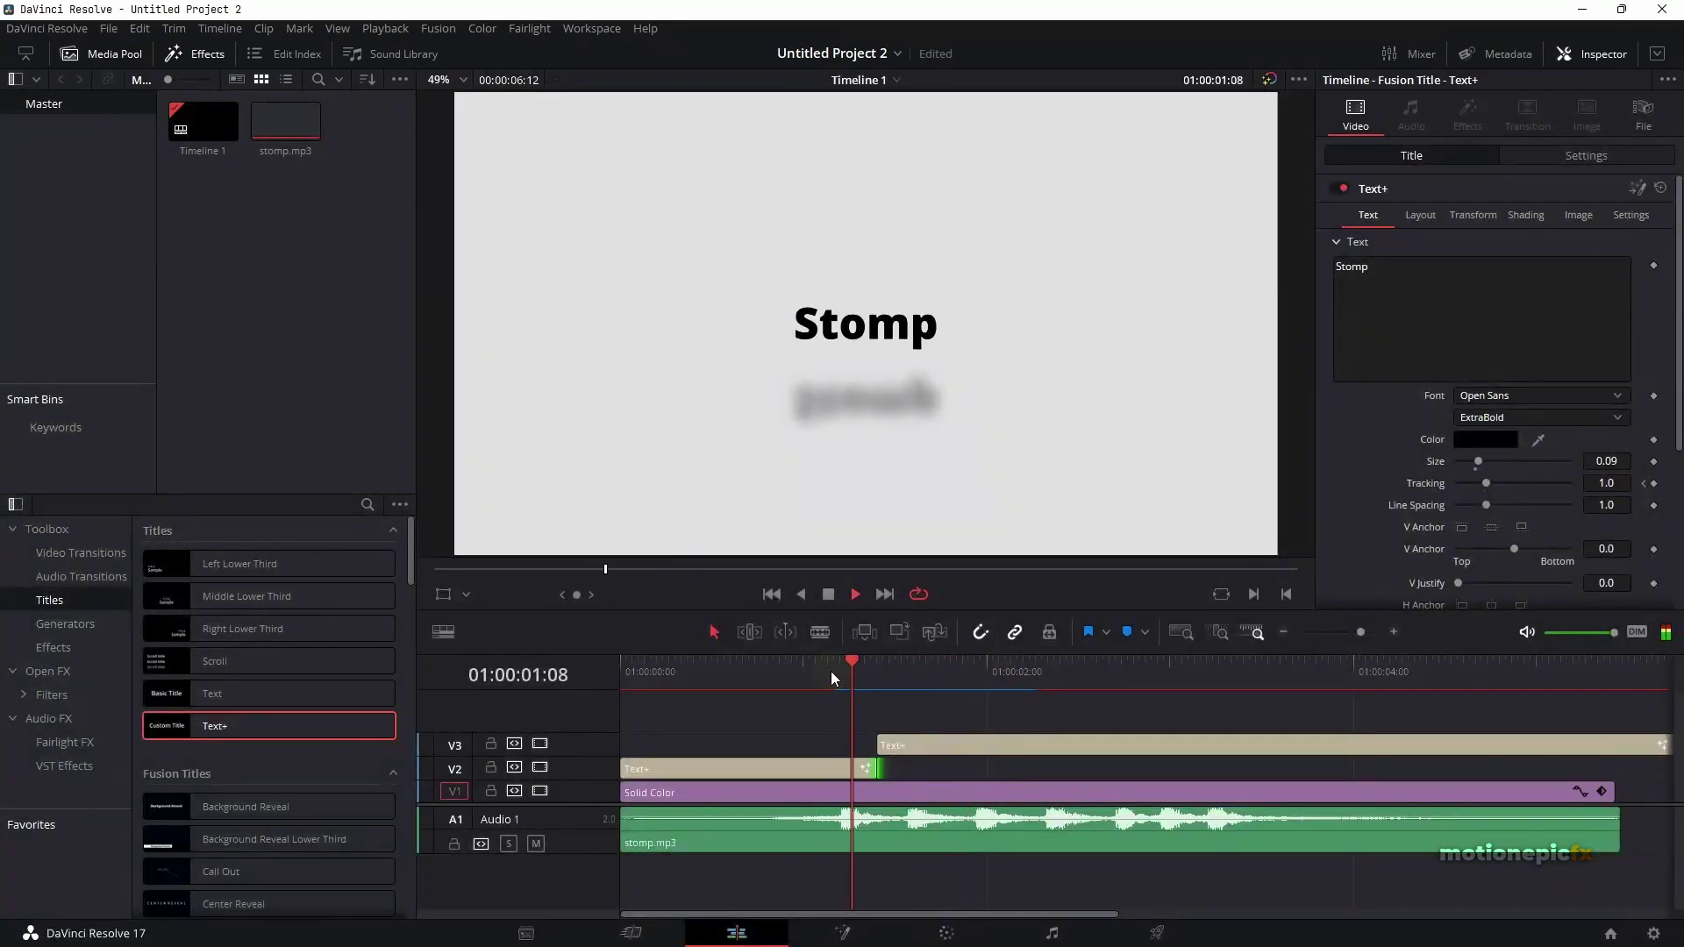
key("space")
left_click(935, 743)
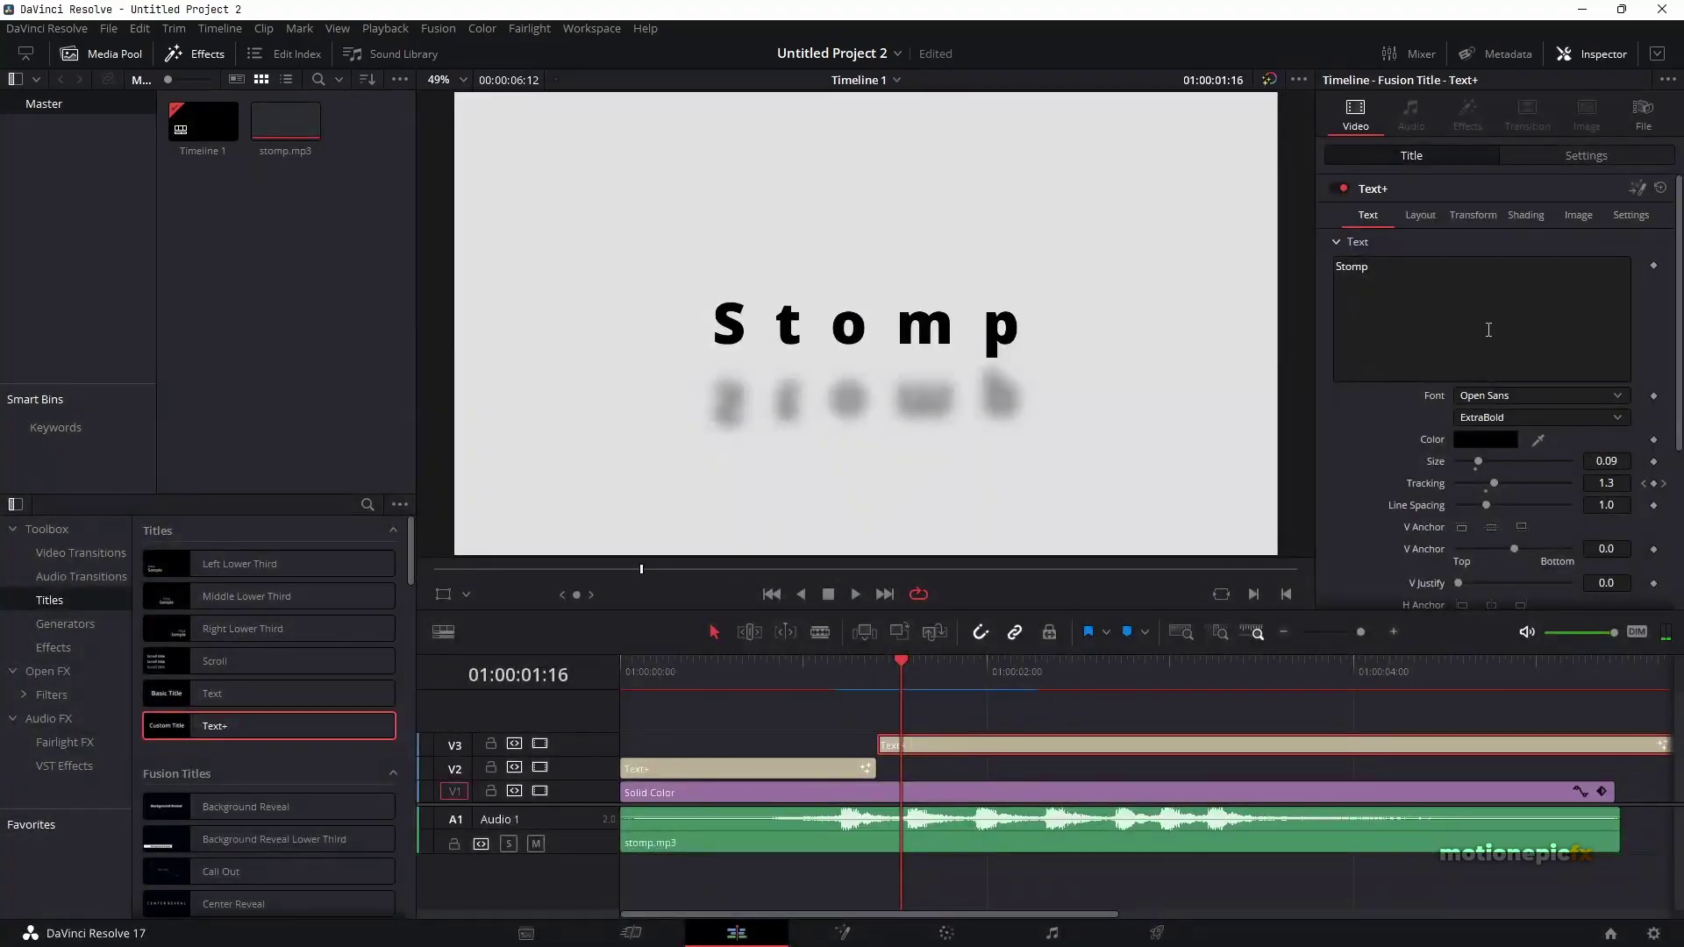
- Replace the V3 title's text with 'Intro' and play back Stomp followed by Intro
triple_click(1397, 267)
type("In")
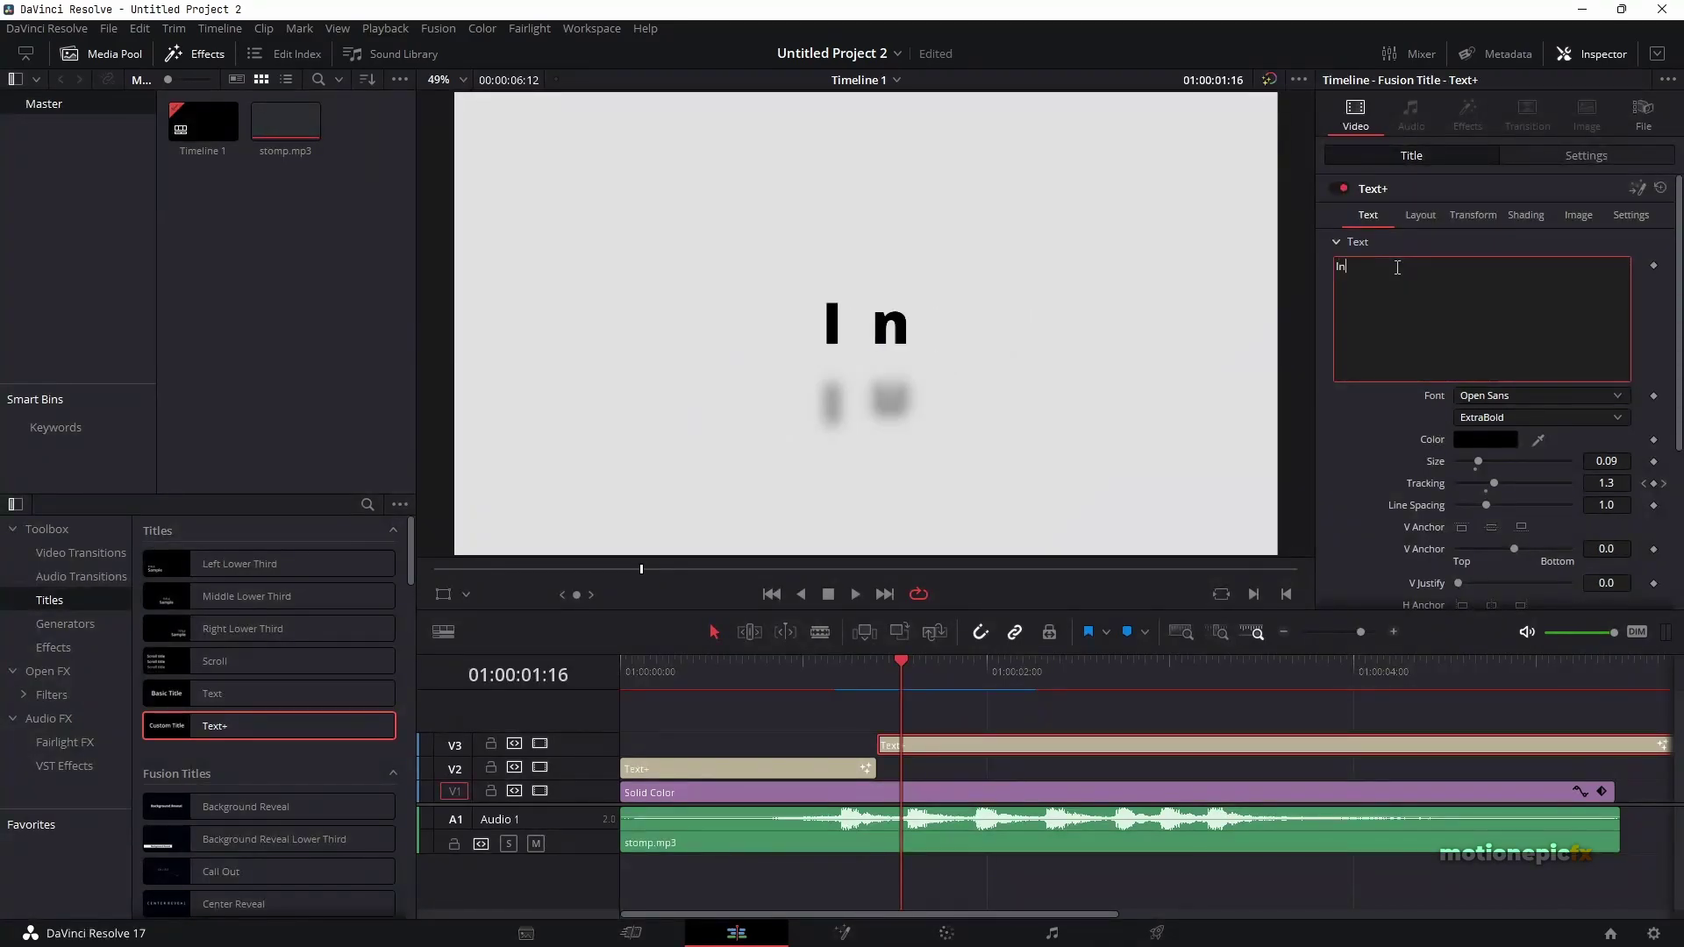
type("tro")
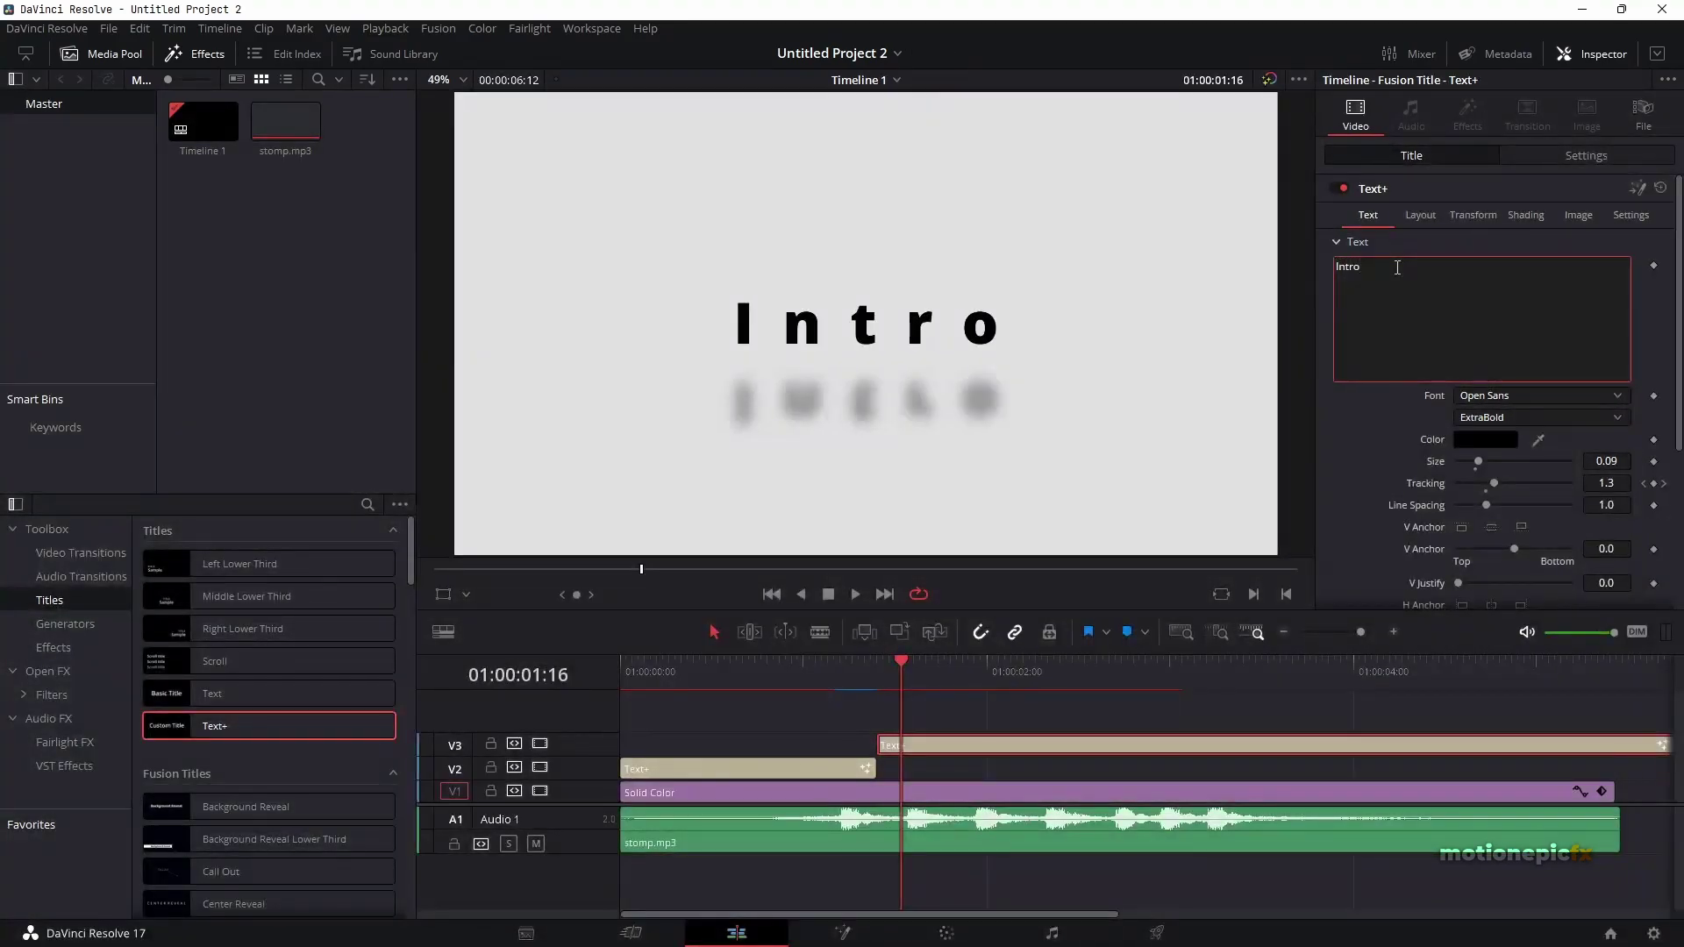
left_click(829, 675)
left_click(981, 760)
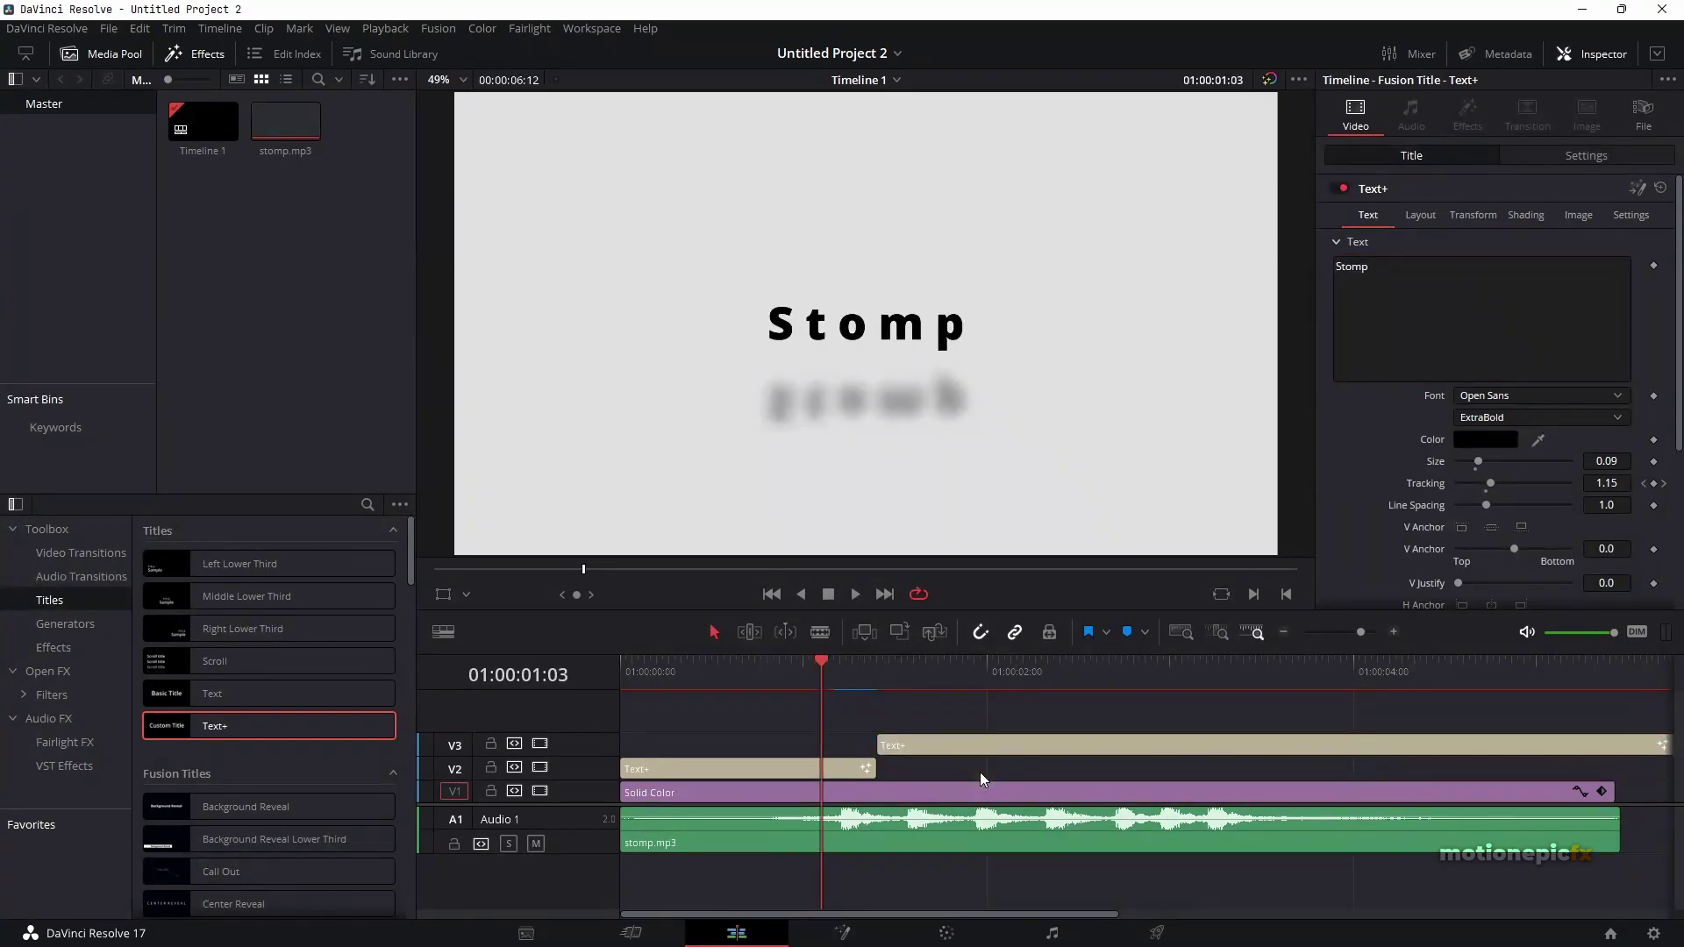
key("space")
left_click(812, 672)
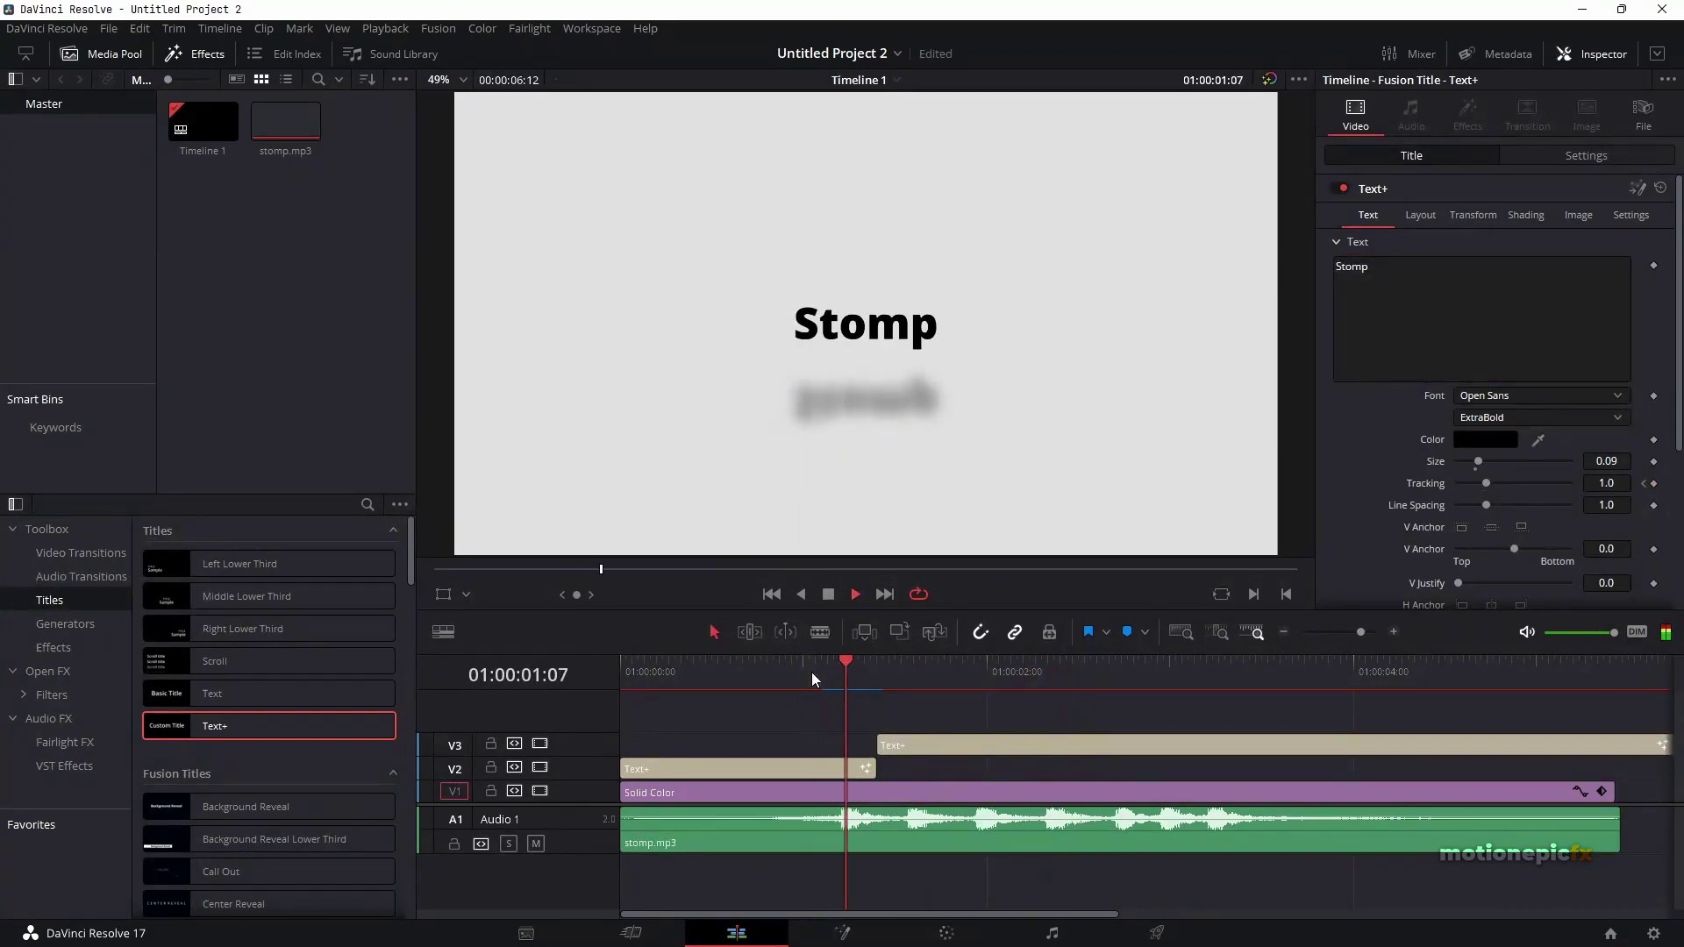
left_click(812, 672)
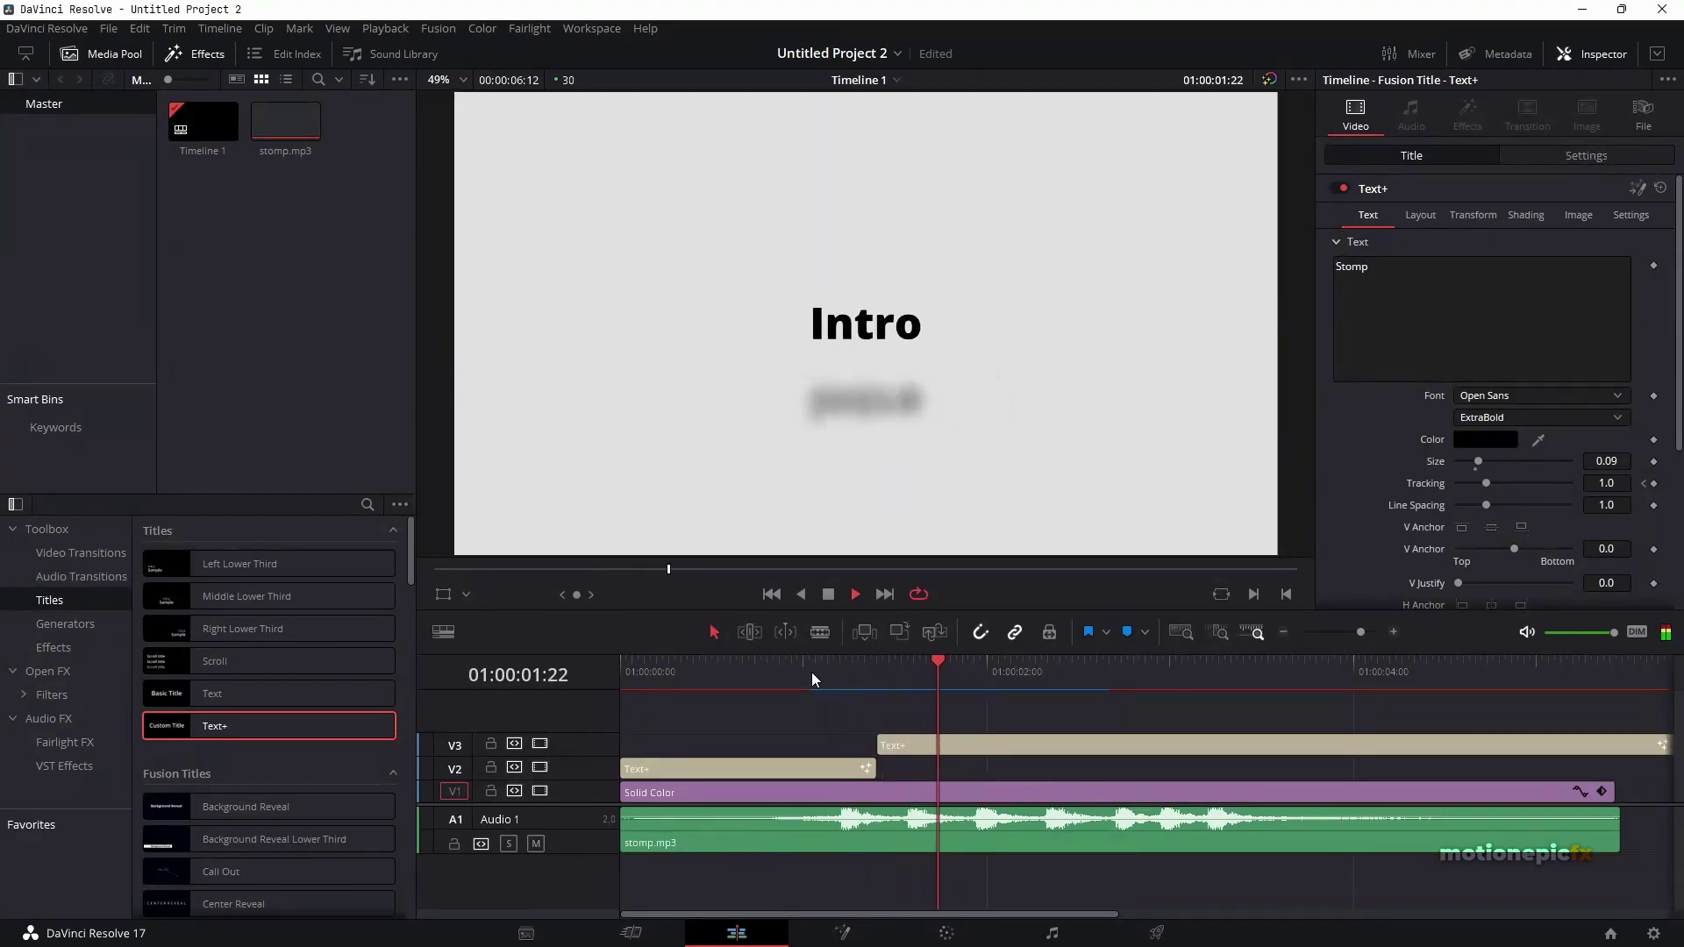
key("space")
- Copy the Intro clip to a new V4 track slightly later and change its text to 'Animation'
left_click(940, 750)
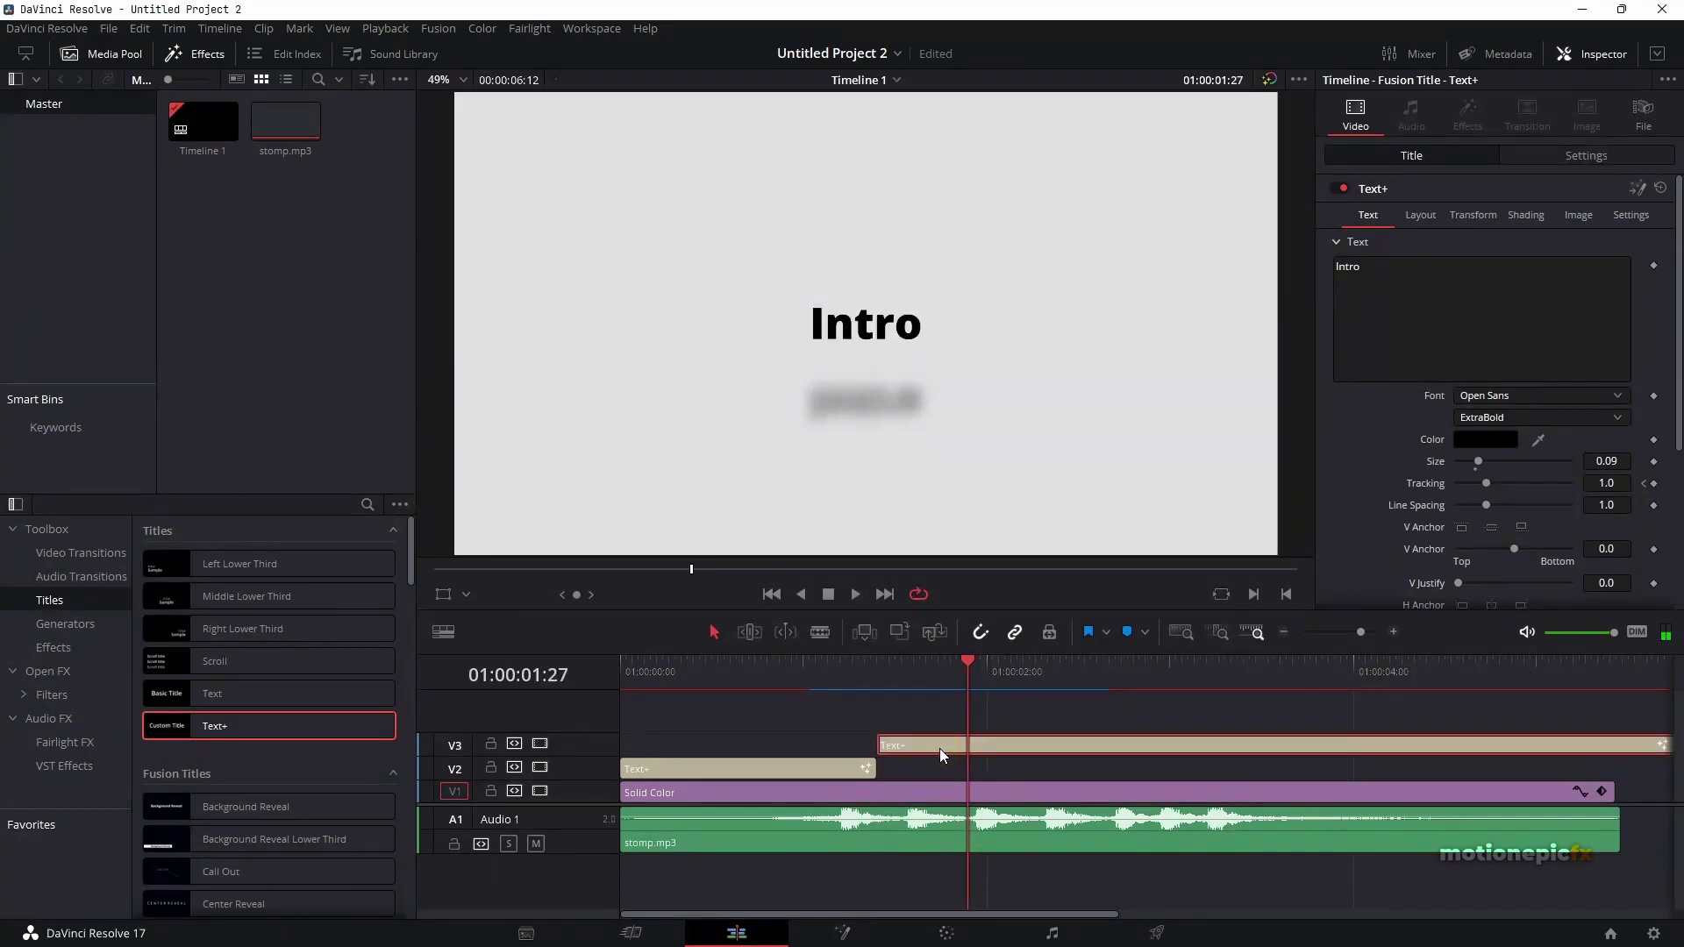
left_click_drag(934, 744, 997, 739)
left_click(1383, 271)
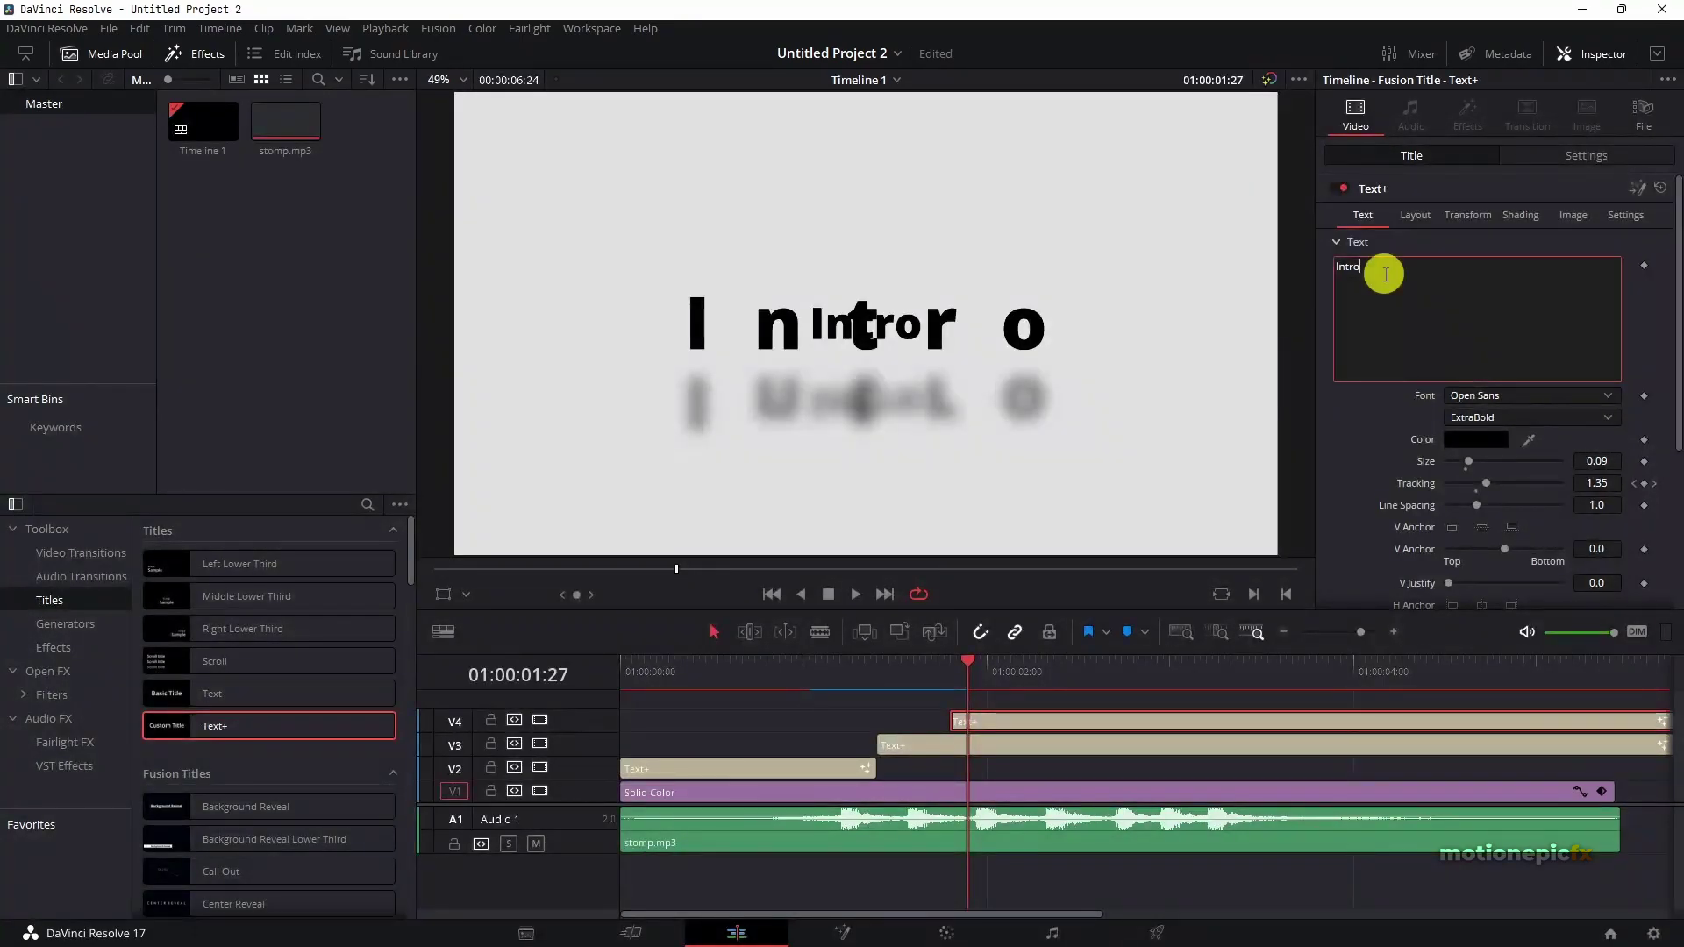
key("ctrl+a")
type("Anima")
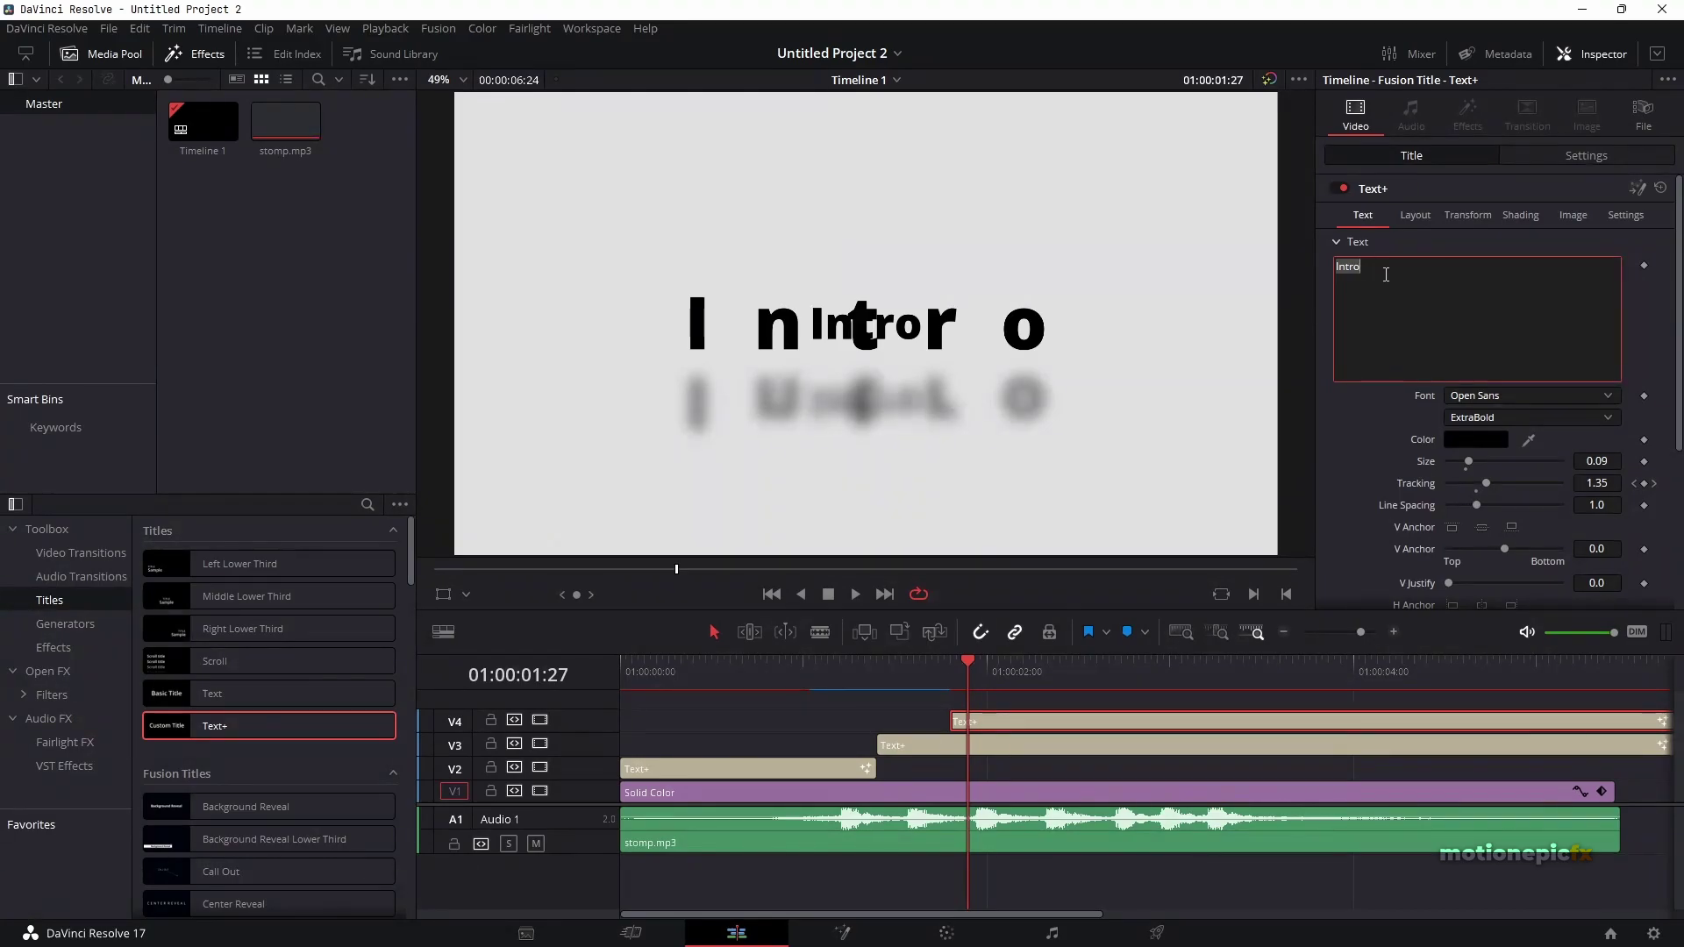
type("tion")
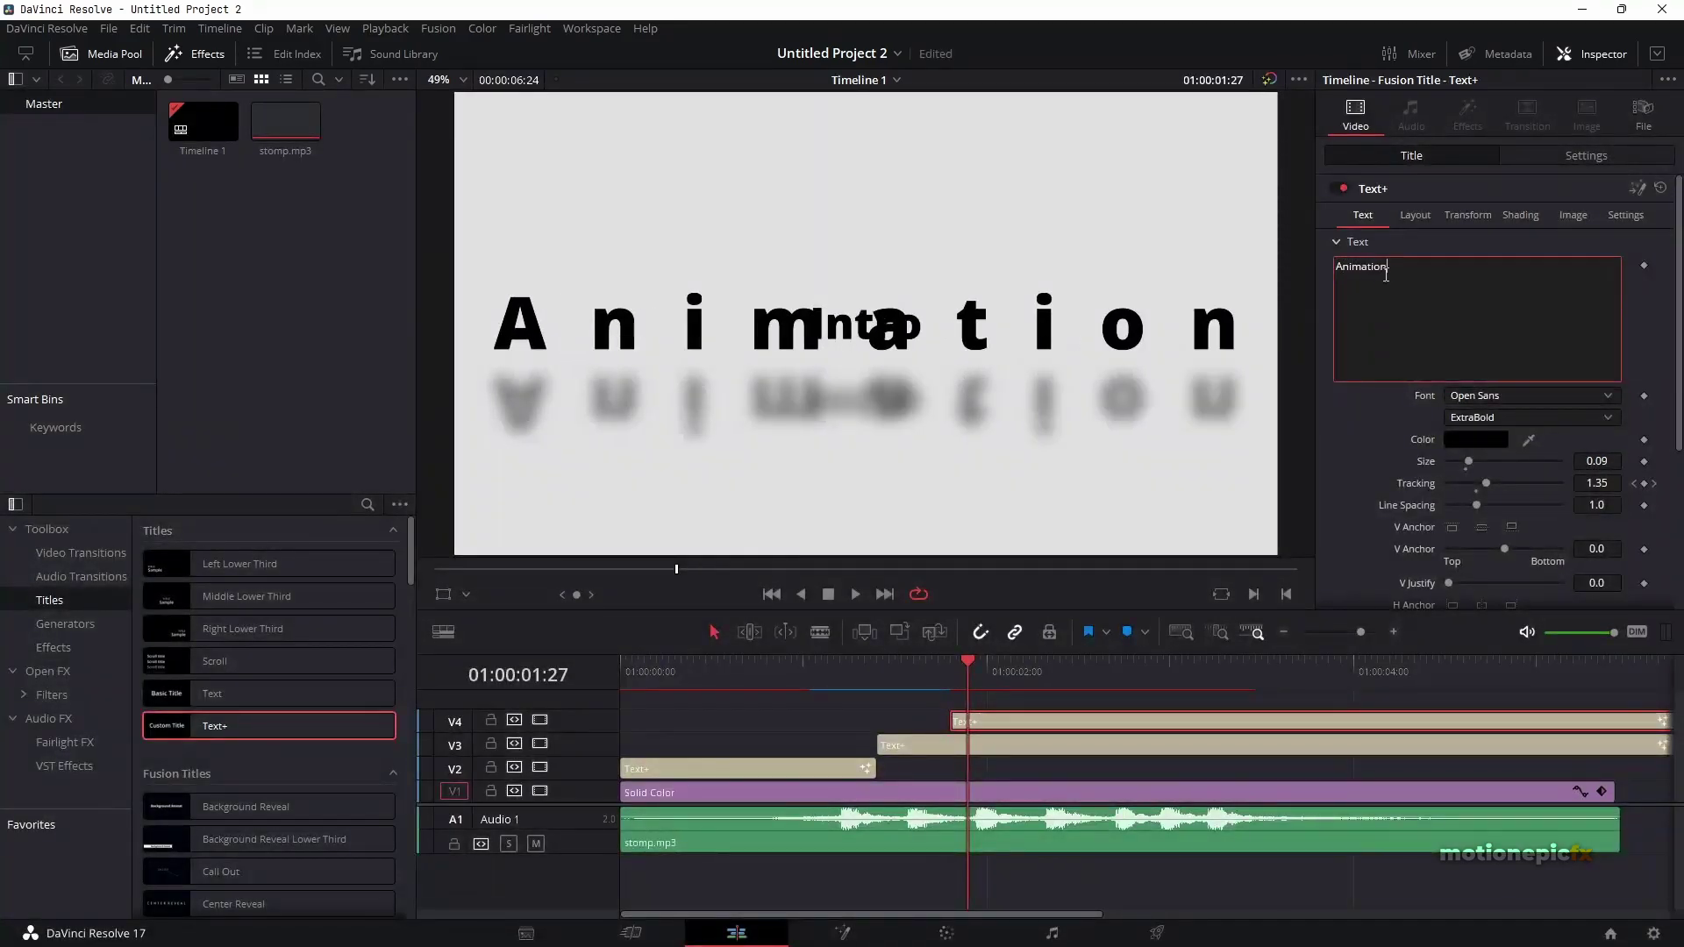
scroll(1398, 776, "right", 5)
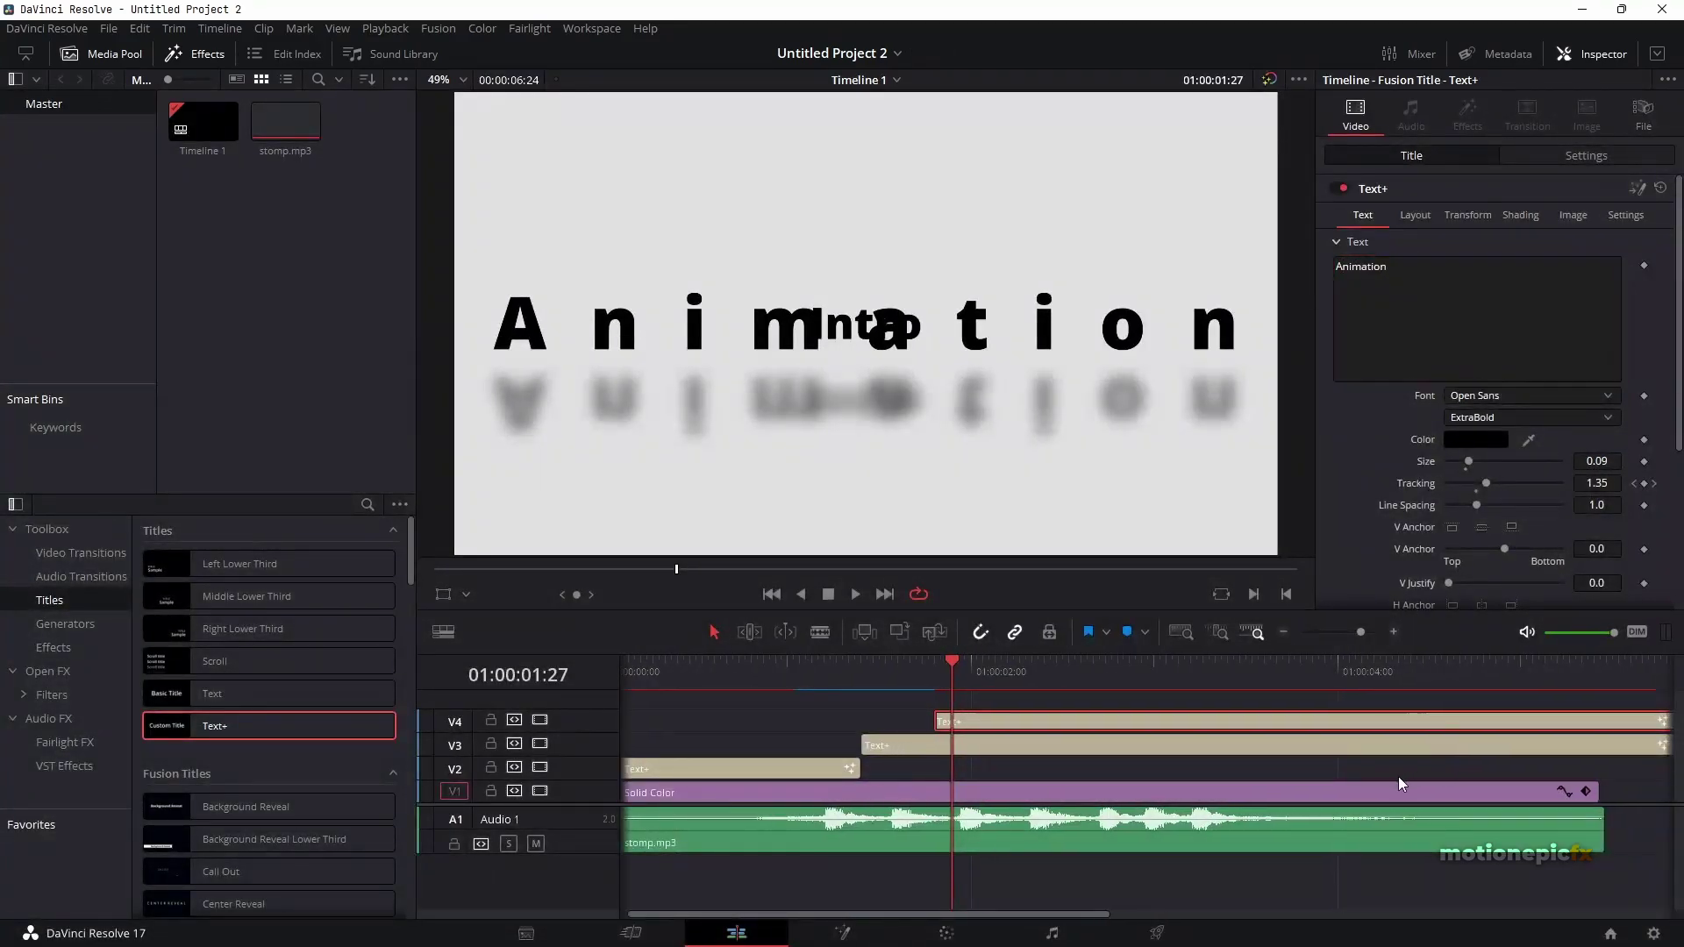
- Trim the V3 'Intro' title to end where the V4 'Animation' title starts, undoing a stray track move
left_click_drag(1594, 744, 827, 744)
left_click(669, 686)
key("ctrl+z")
left_click(820, 751)
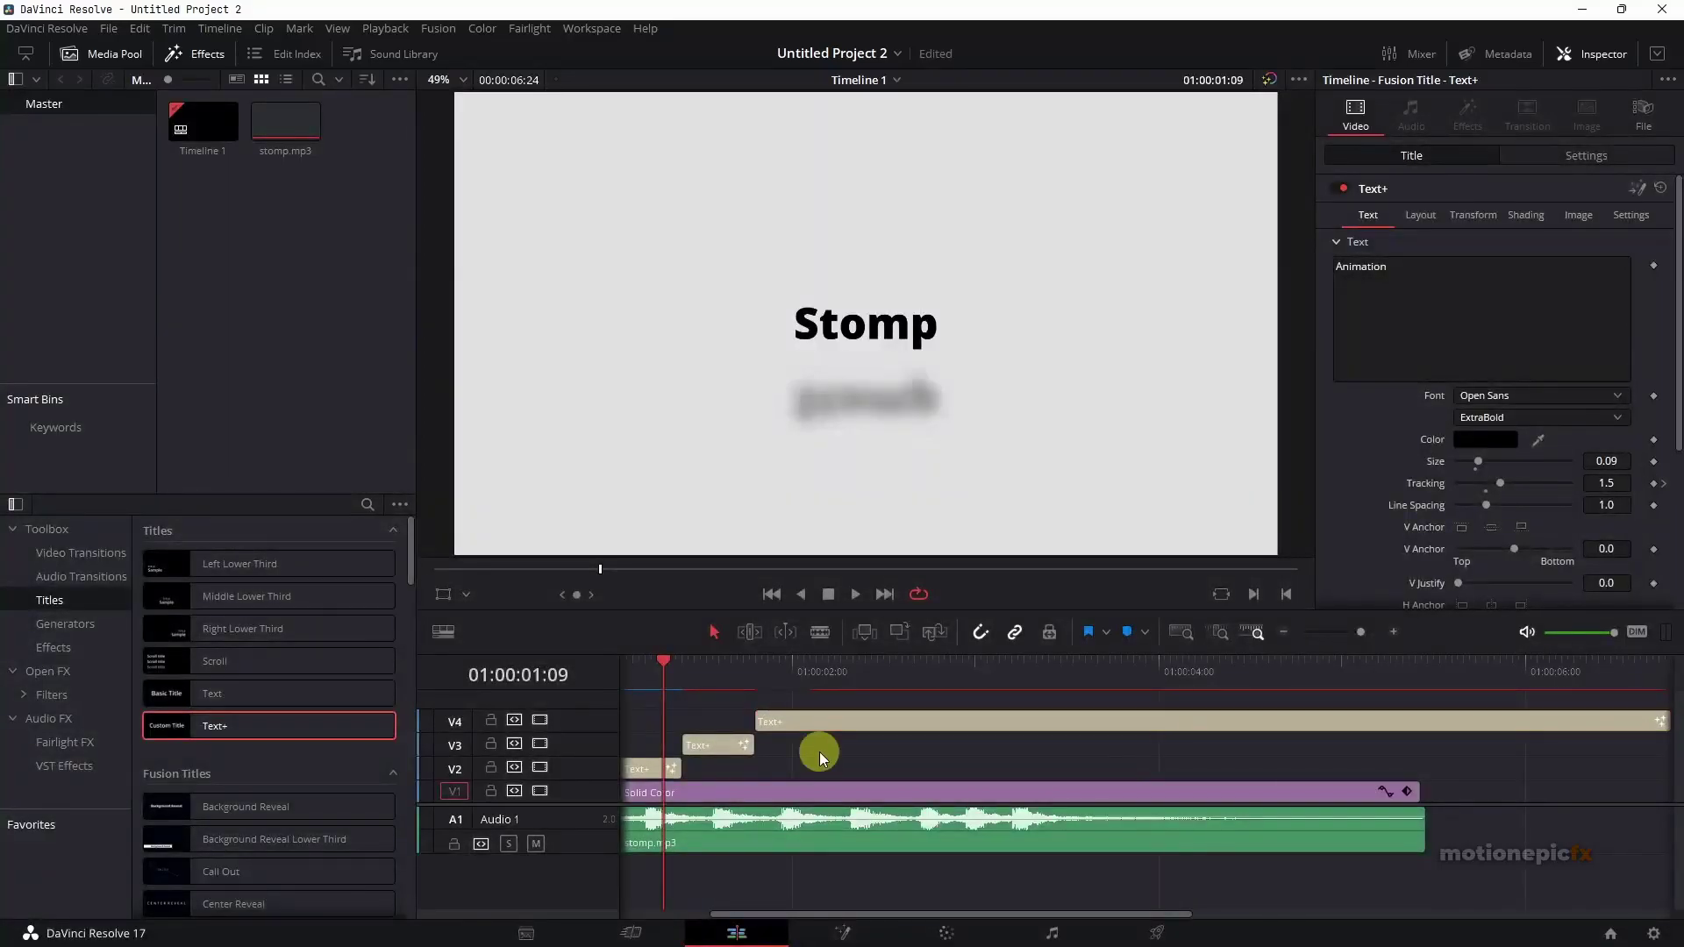
- Play the Stomp, Intro, Animation sequence from the start of Stomp, stopping after Animation appears
key("space")
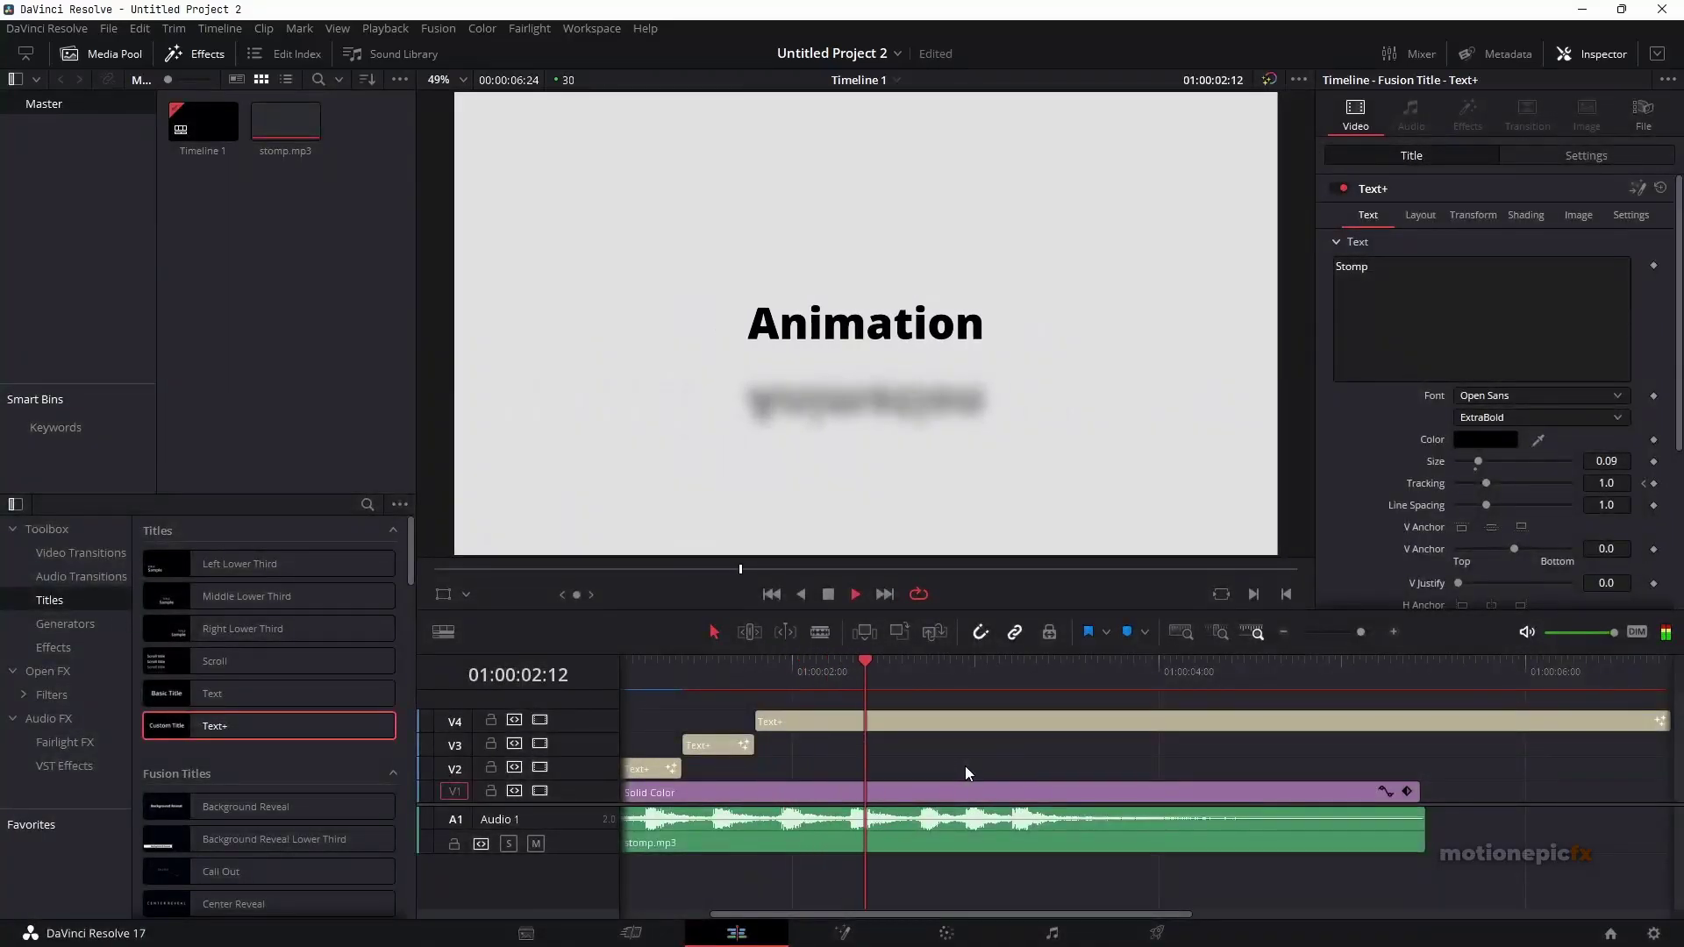
left_click(792, 675)
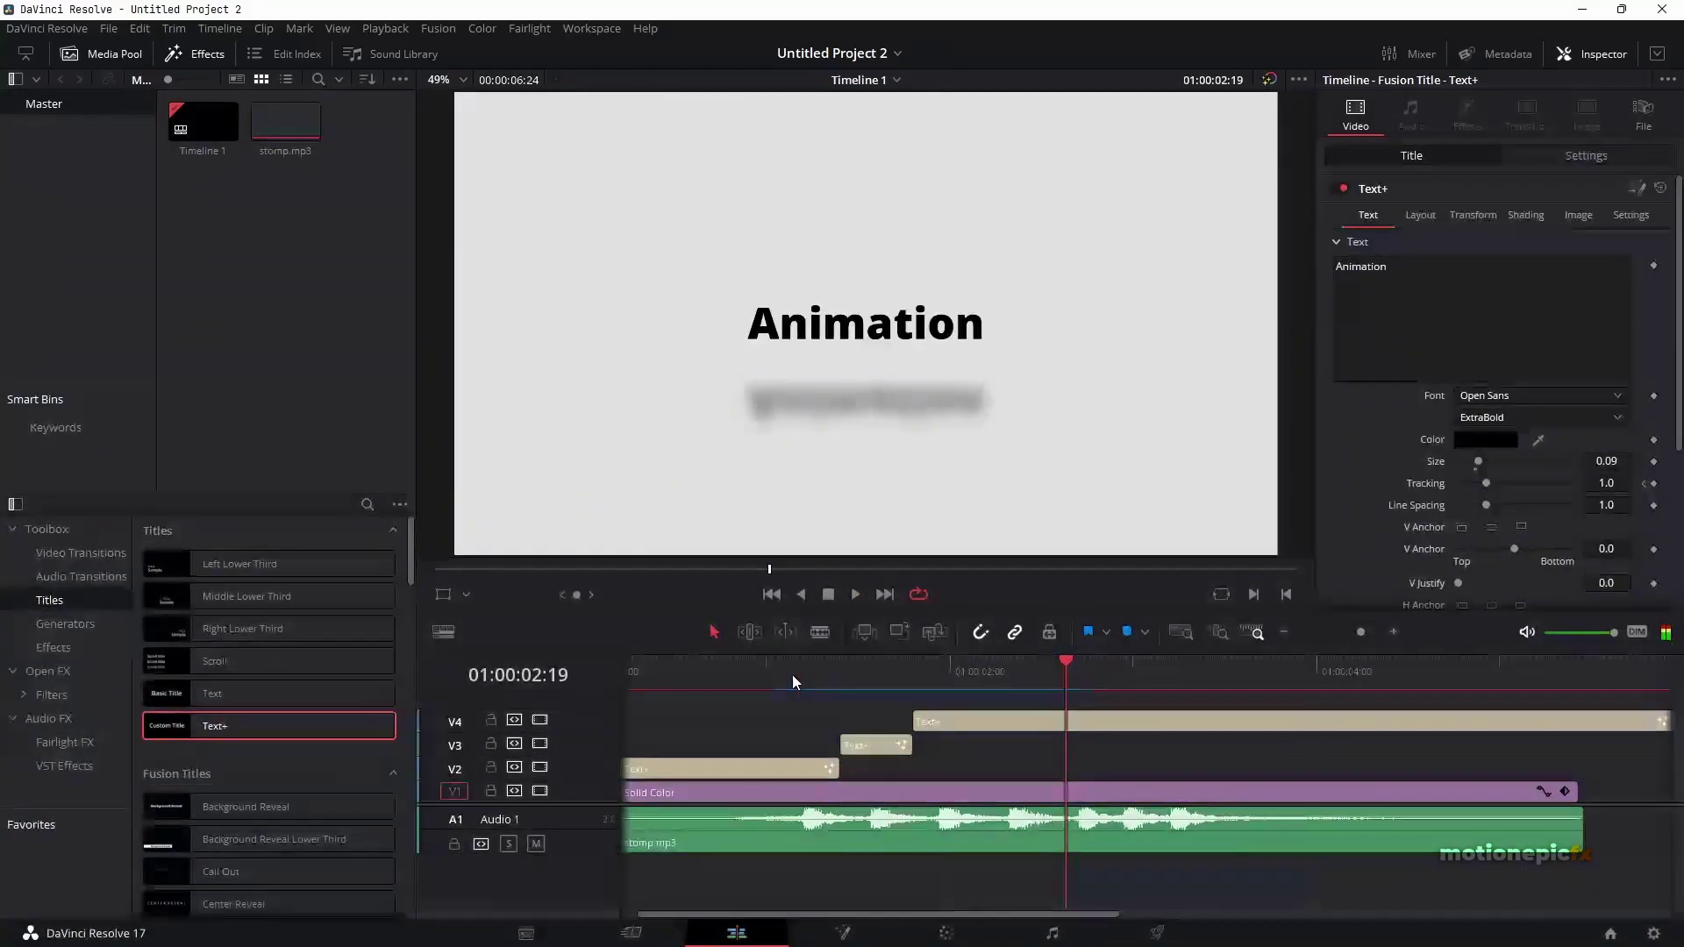
left_click(792, 675)
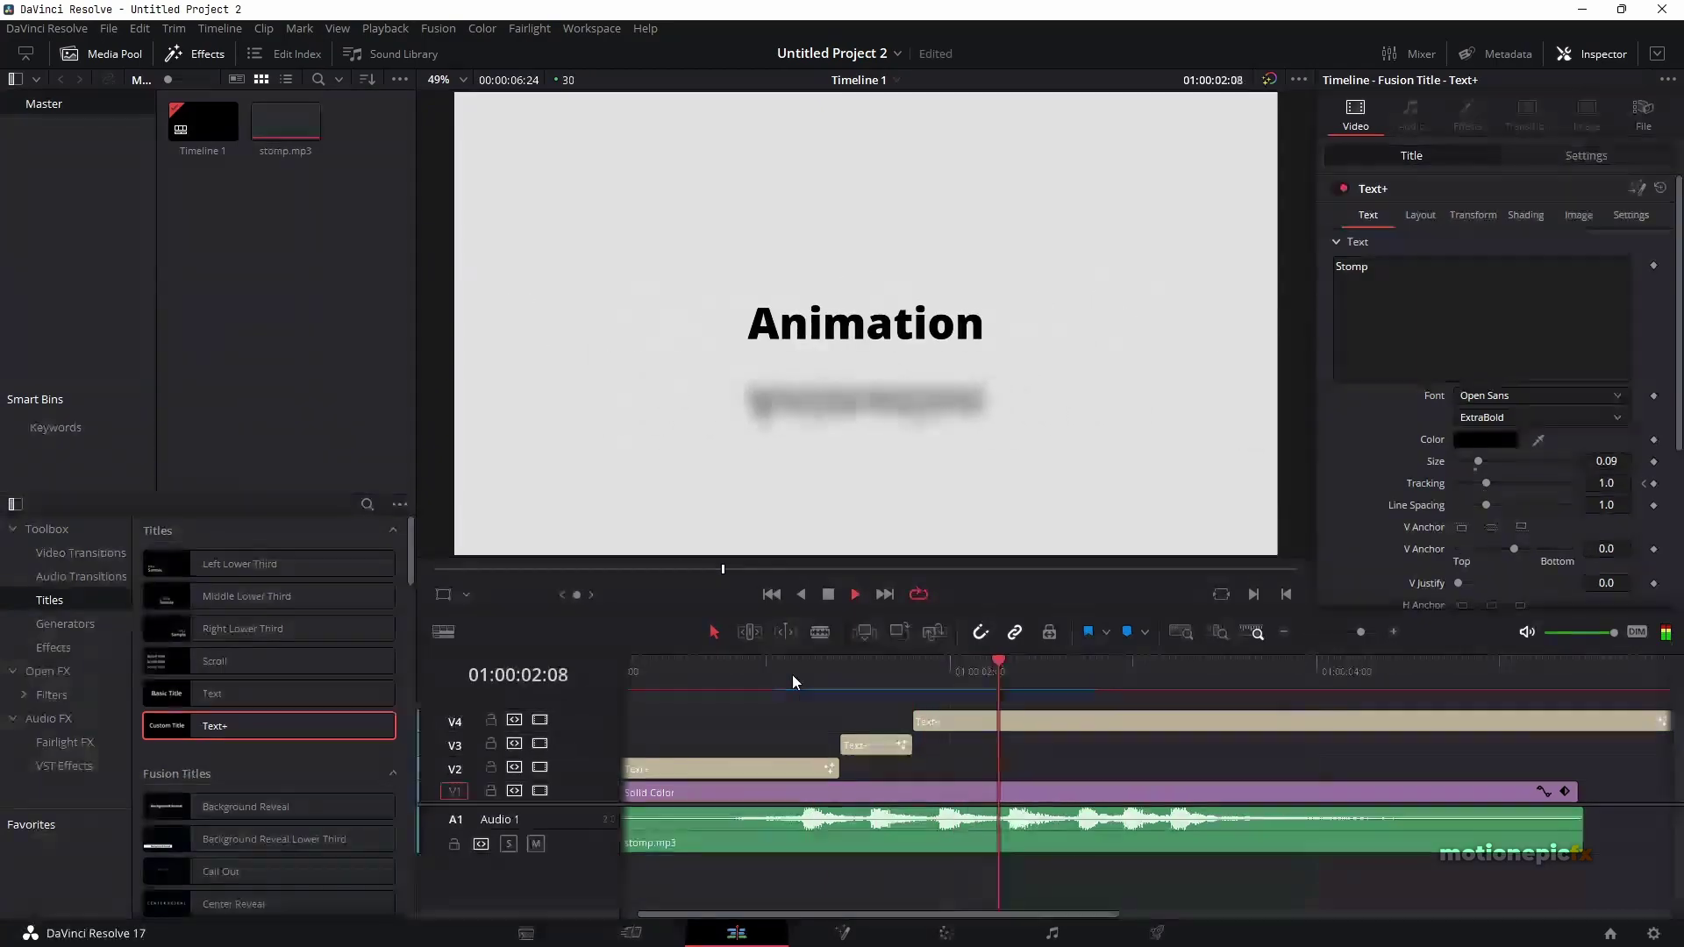
key("space")
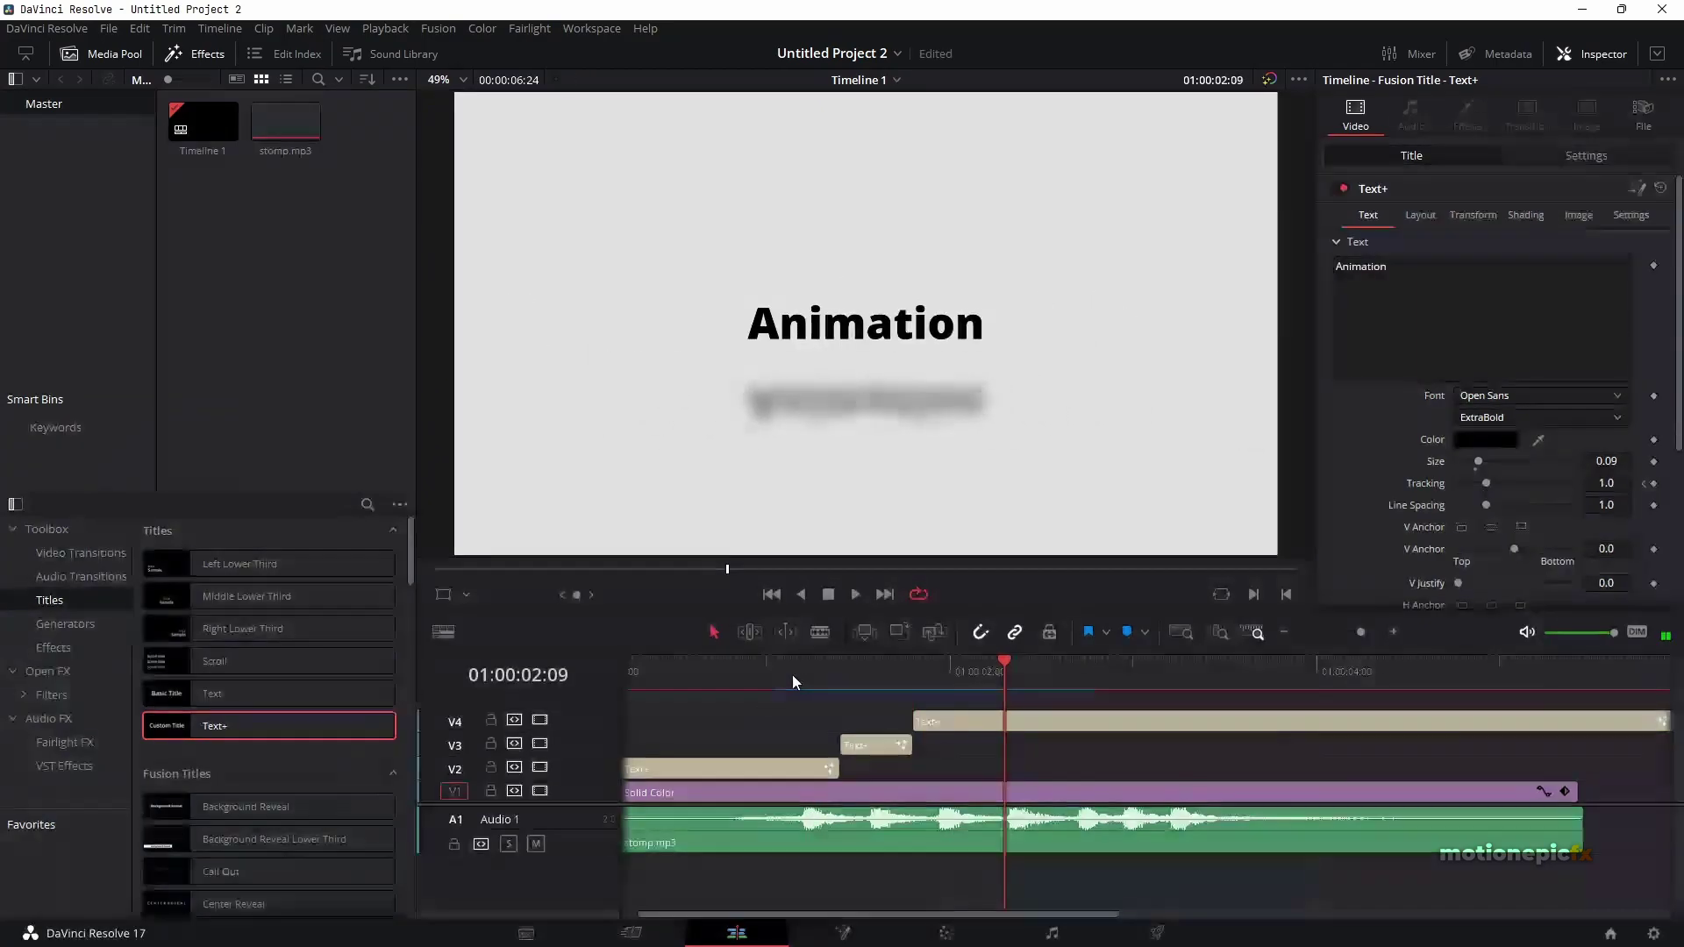